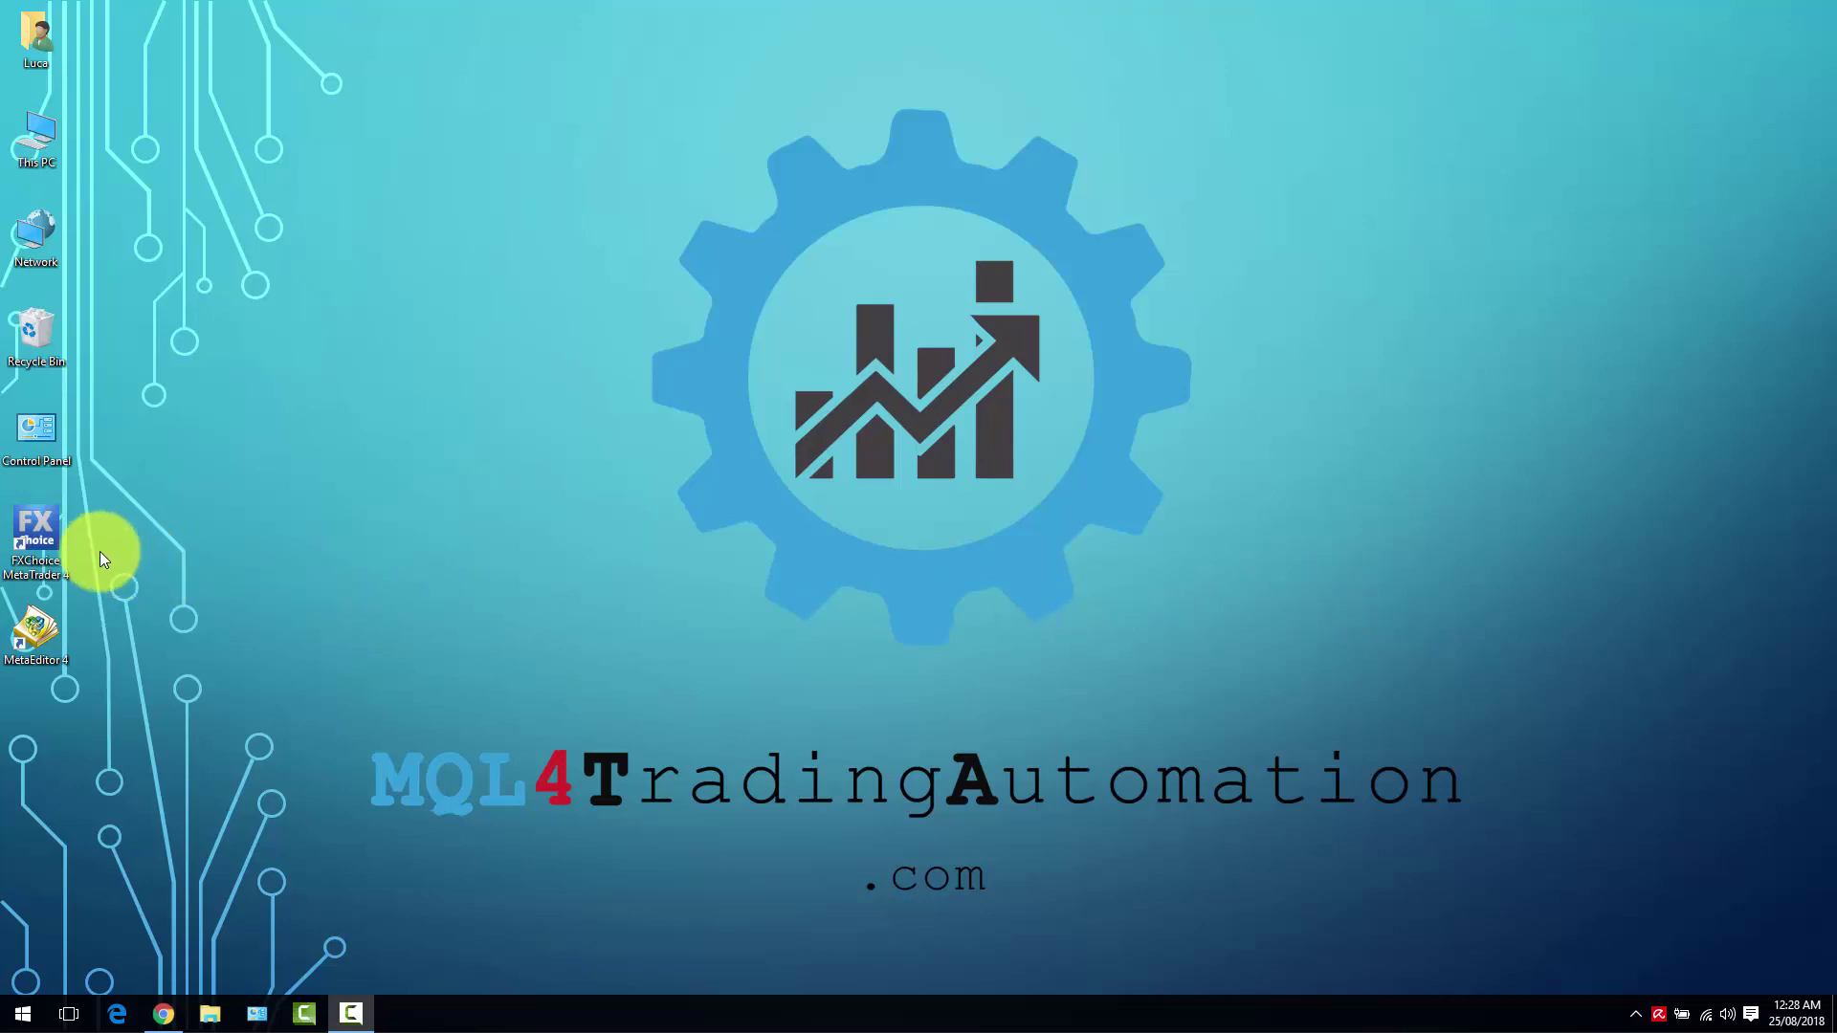
- Launch FXChoice MetaTrader 4 and browse the Navigator's Accounts, Expert Advisors and Scripts entries
double_click(51, 532)
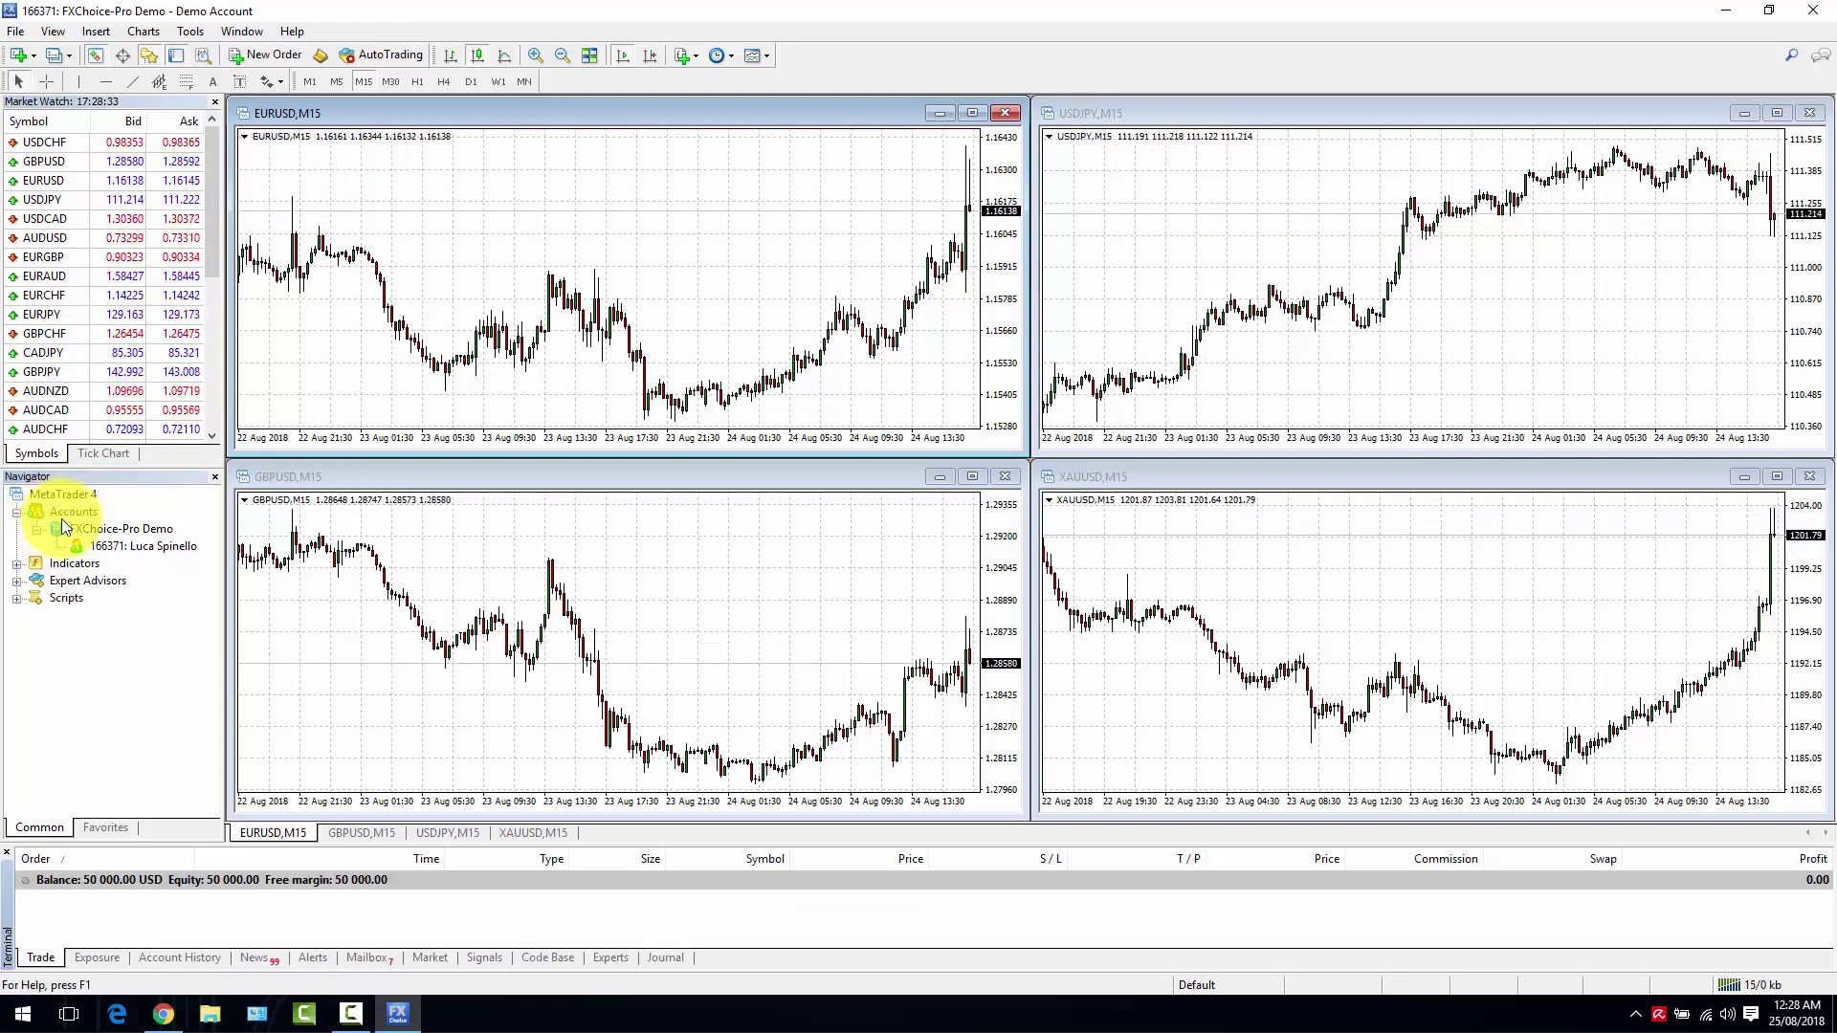
click(61, 517)
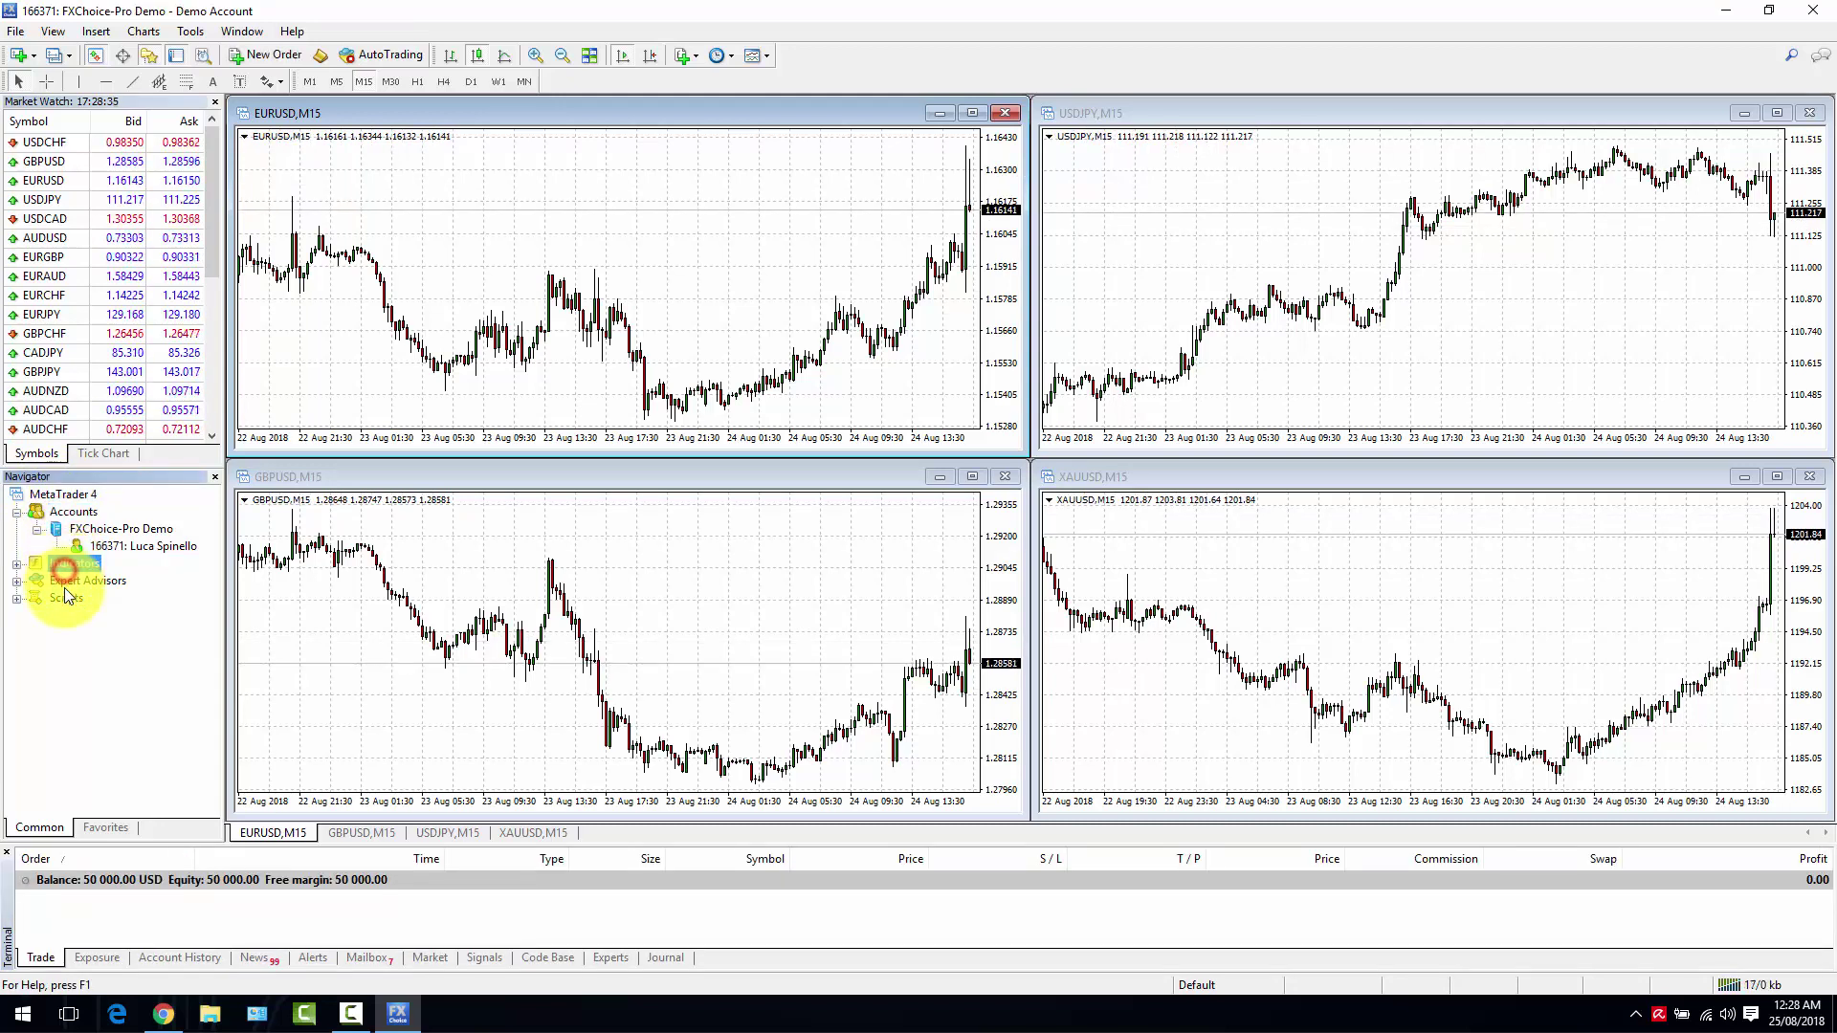
click(61, 586)
click(60, 599)
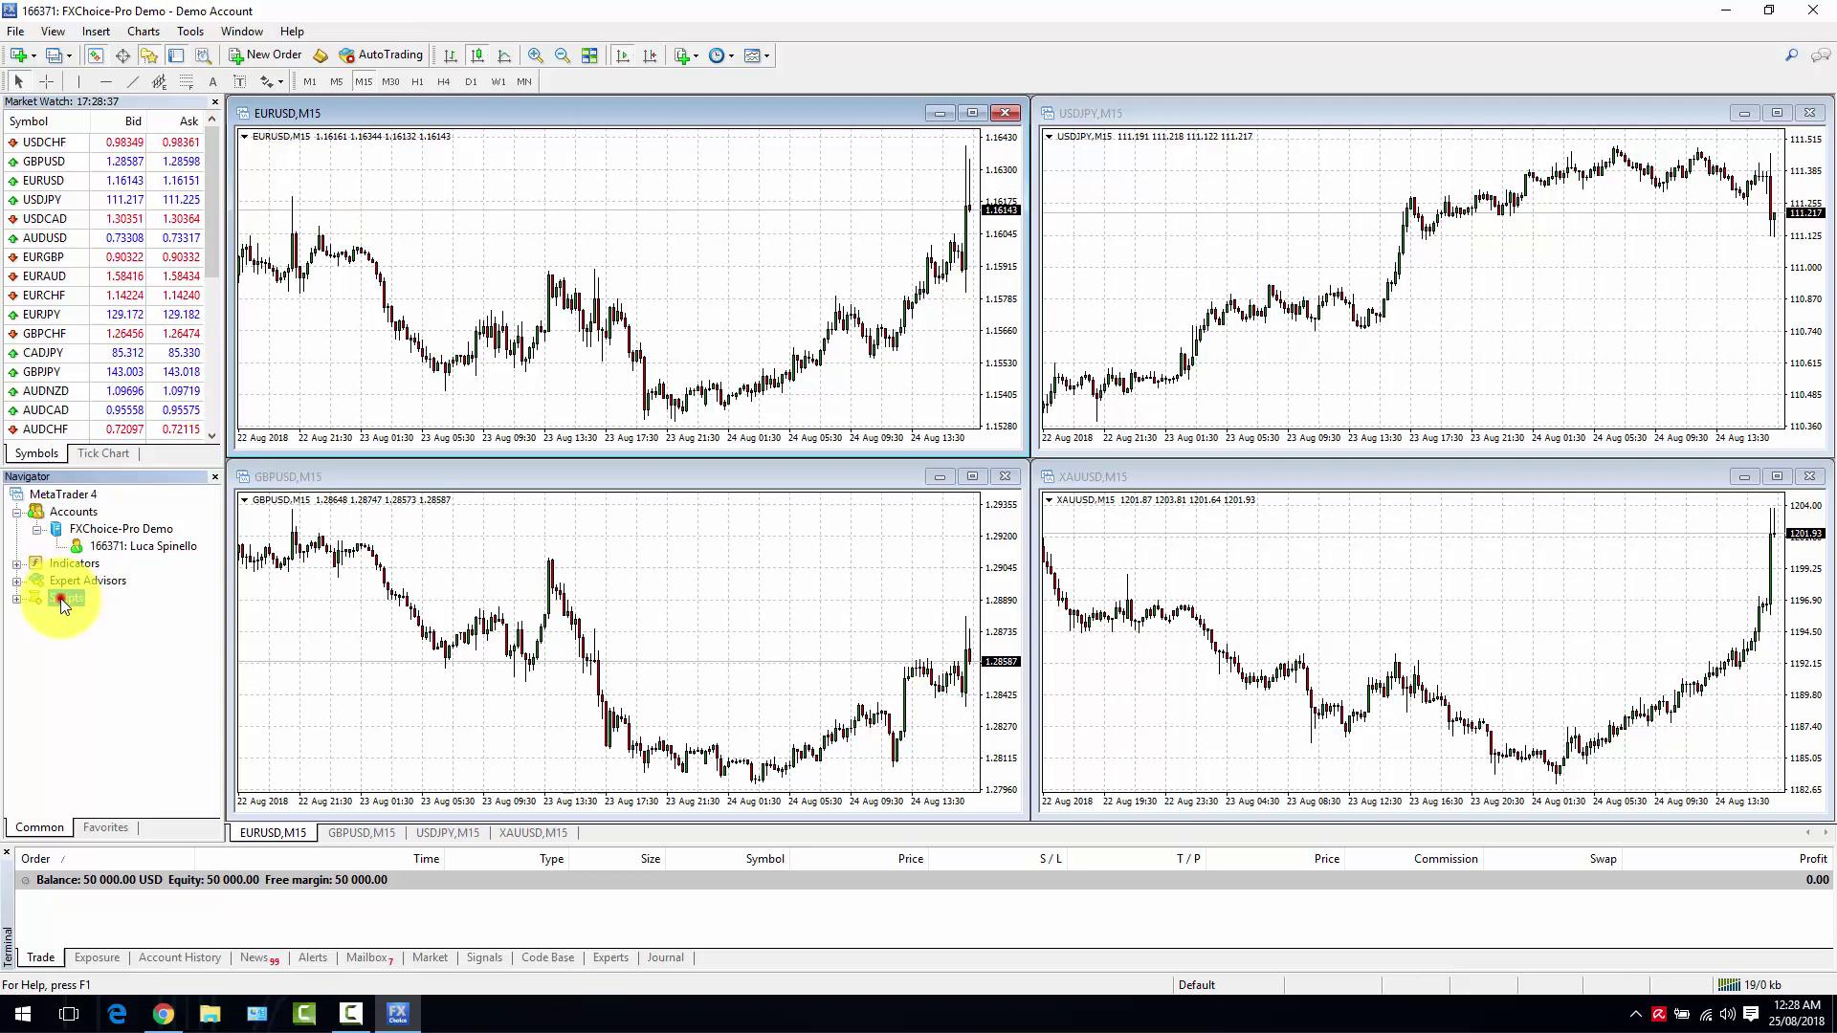
click(17, 599)
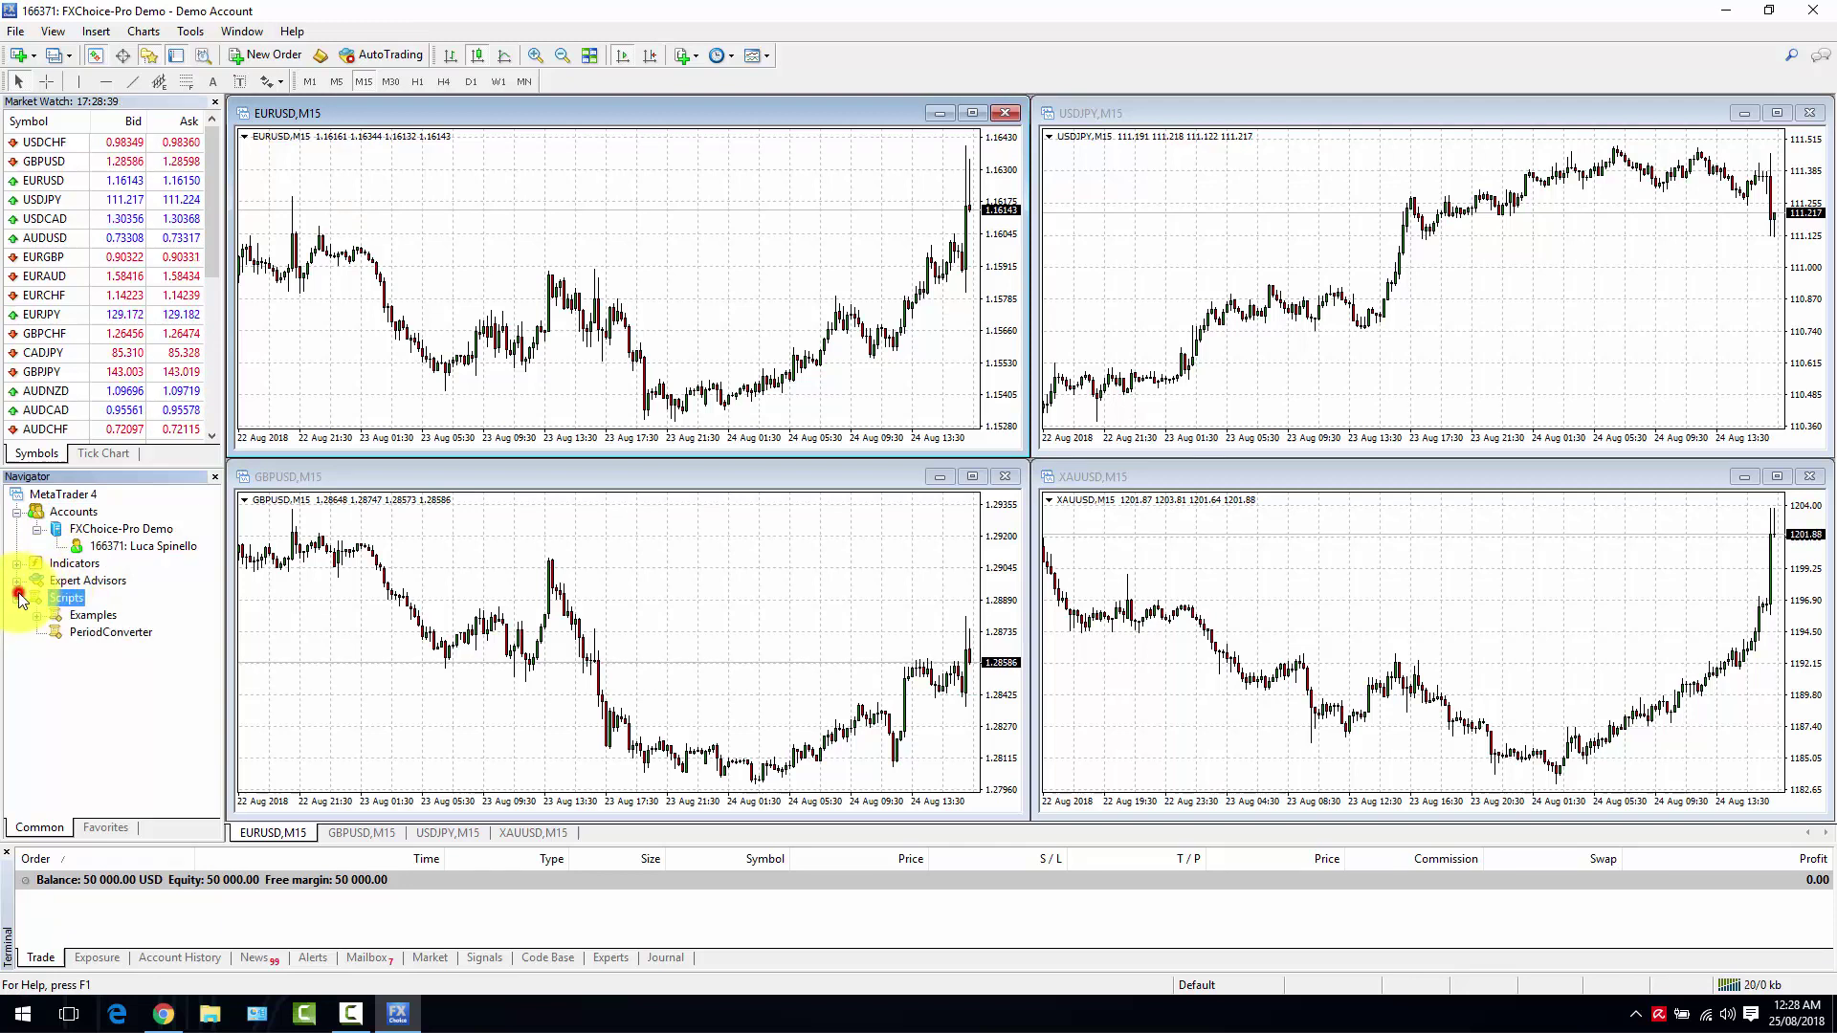
click(17, 599)
- Expand and collapse Expert Advisors and Indicators, then select the demo account, Indicators and Scripts
click(17, 581)
click(18, 563)
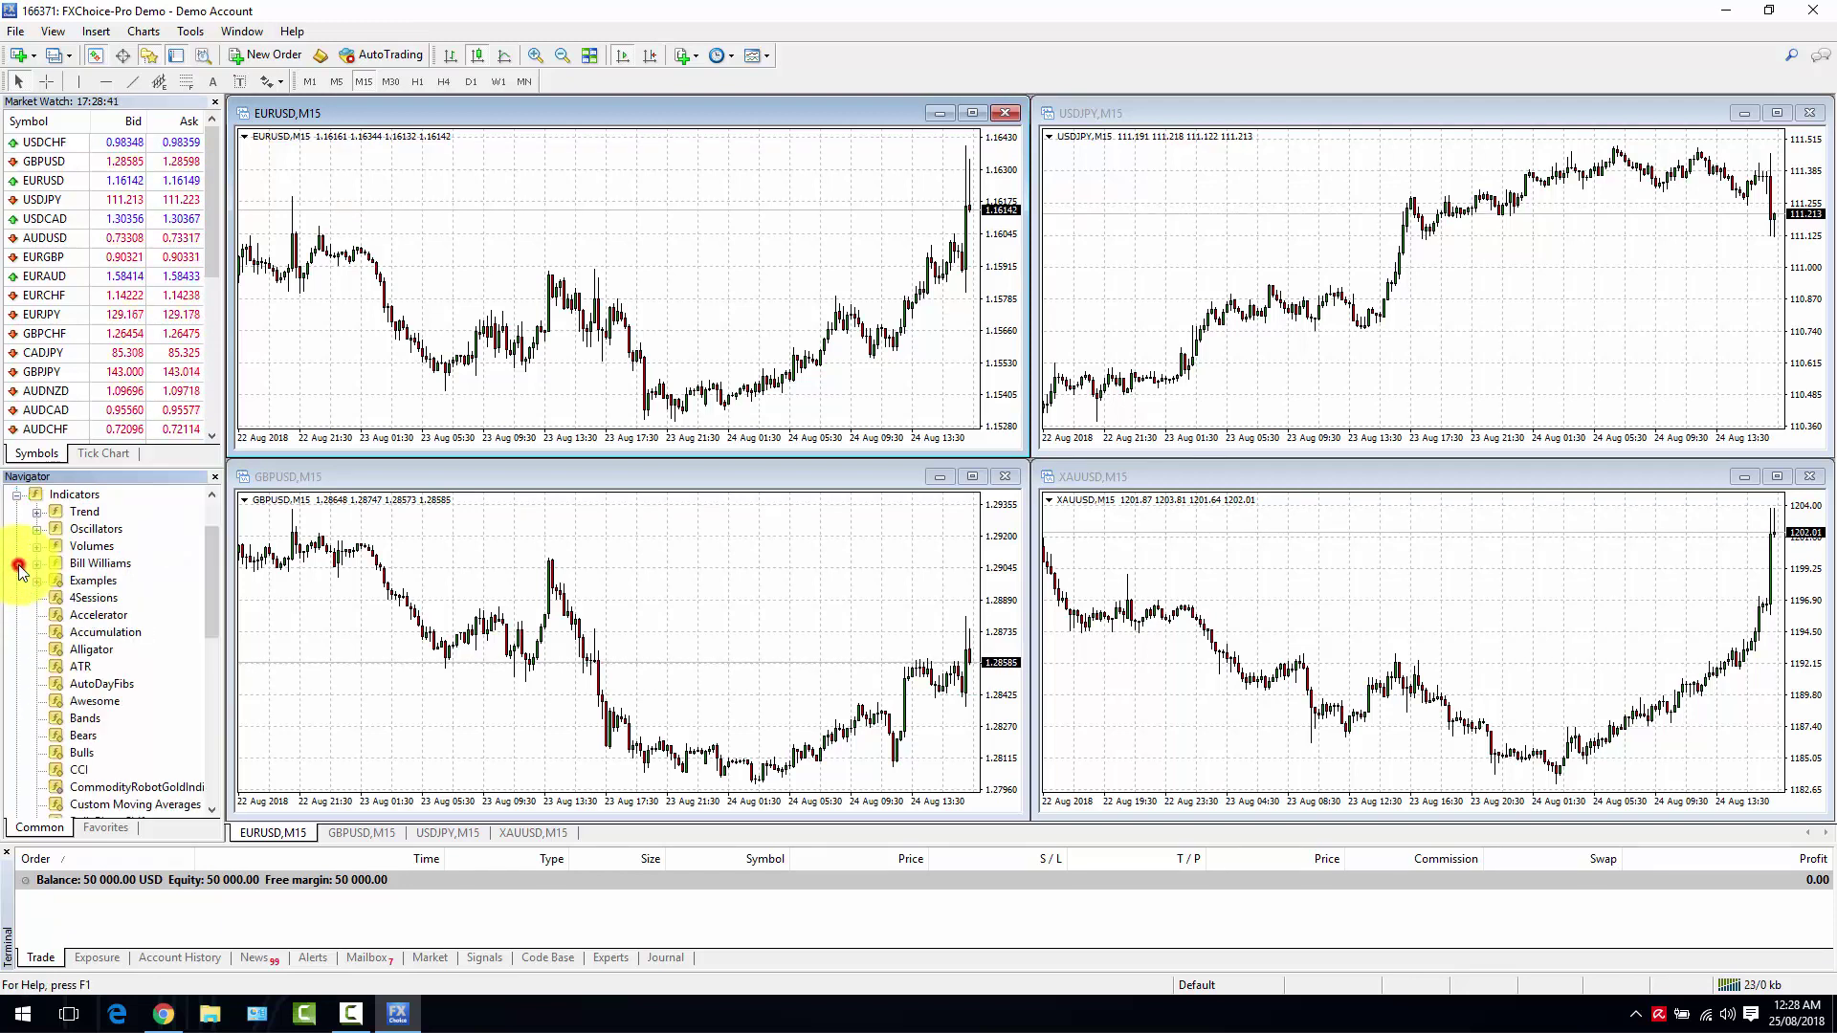
click(17, 564)
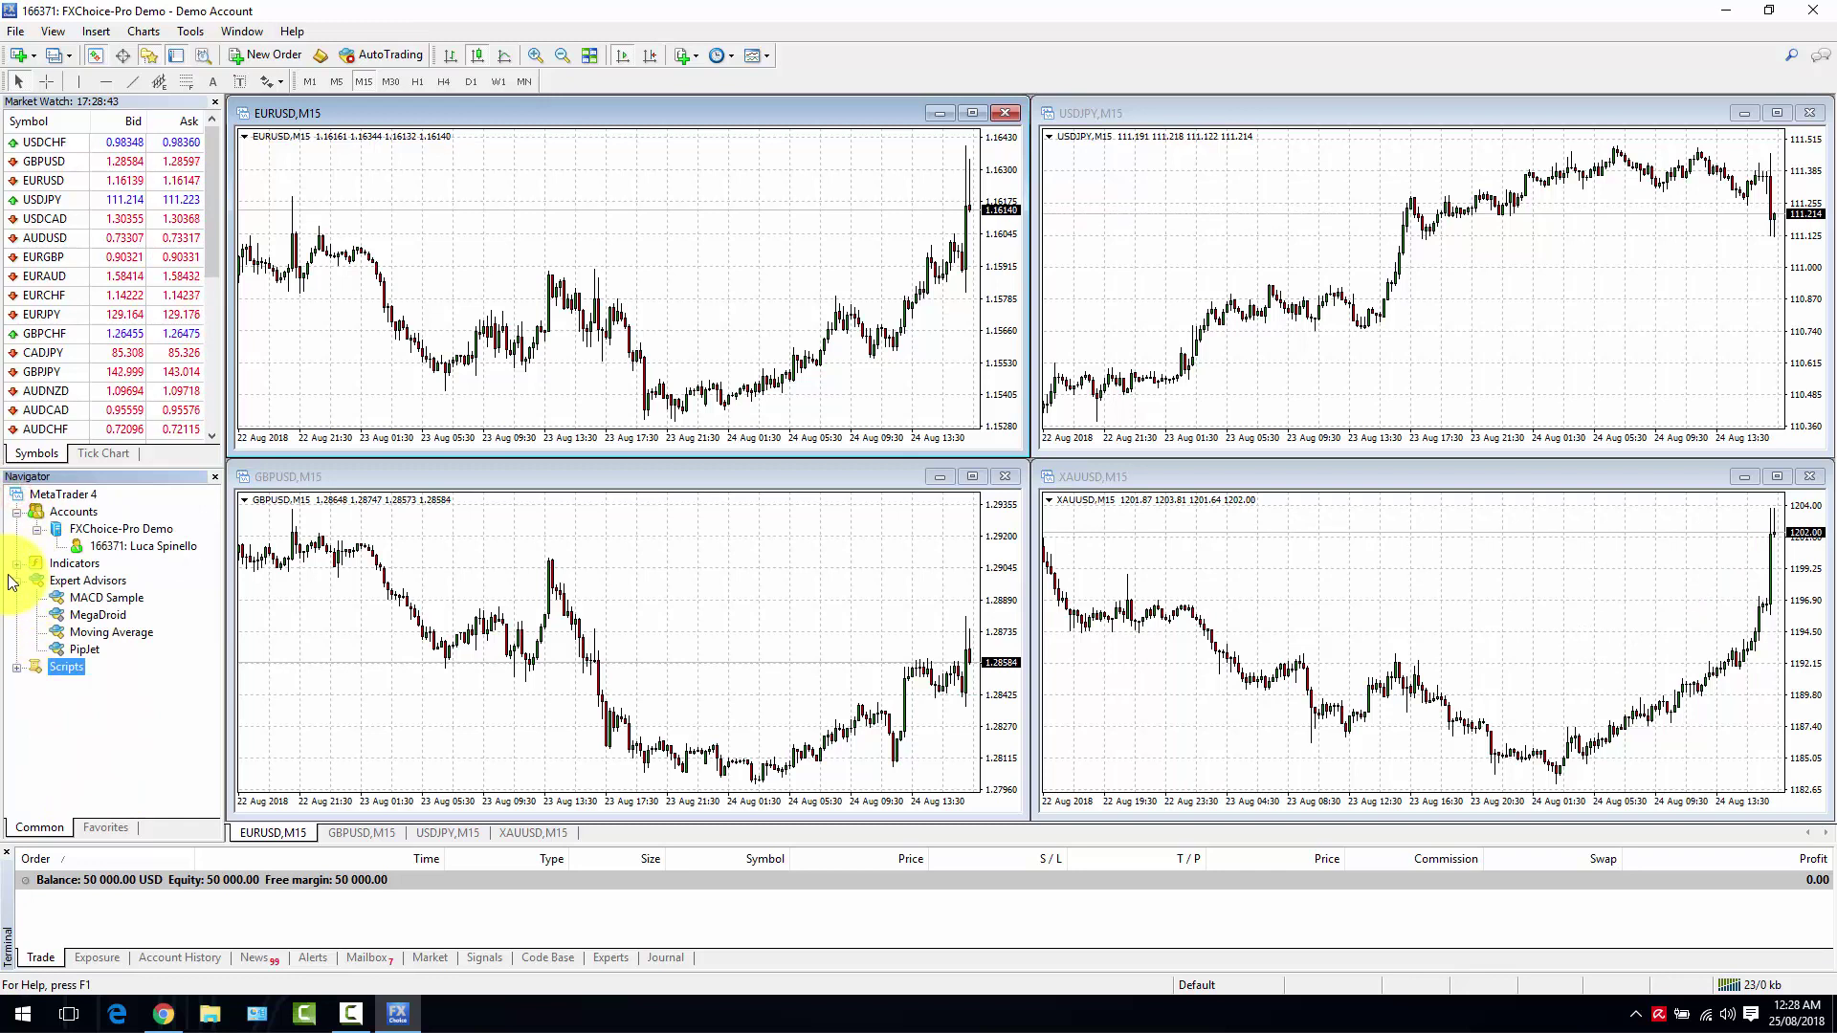
click(17, 581)
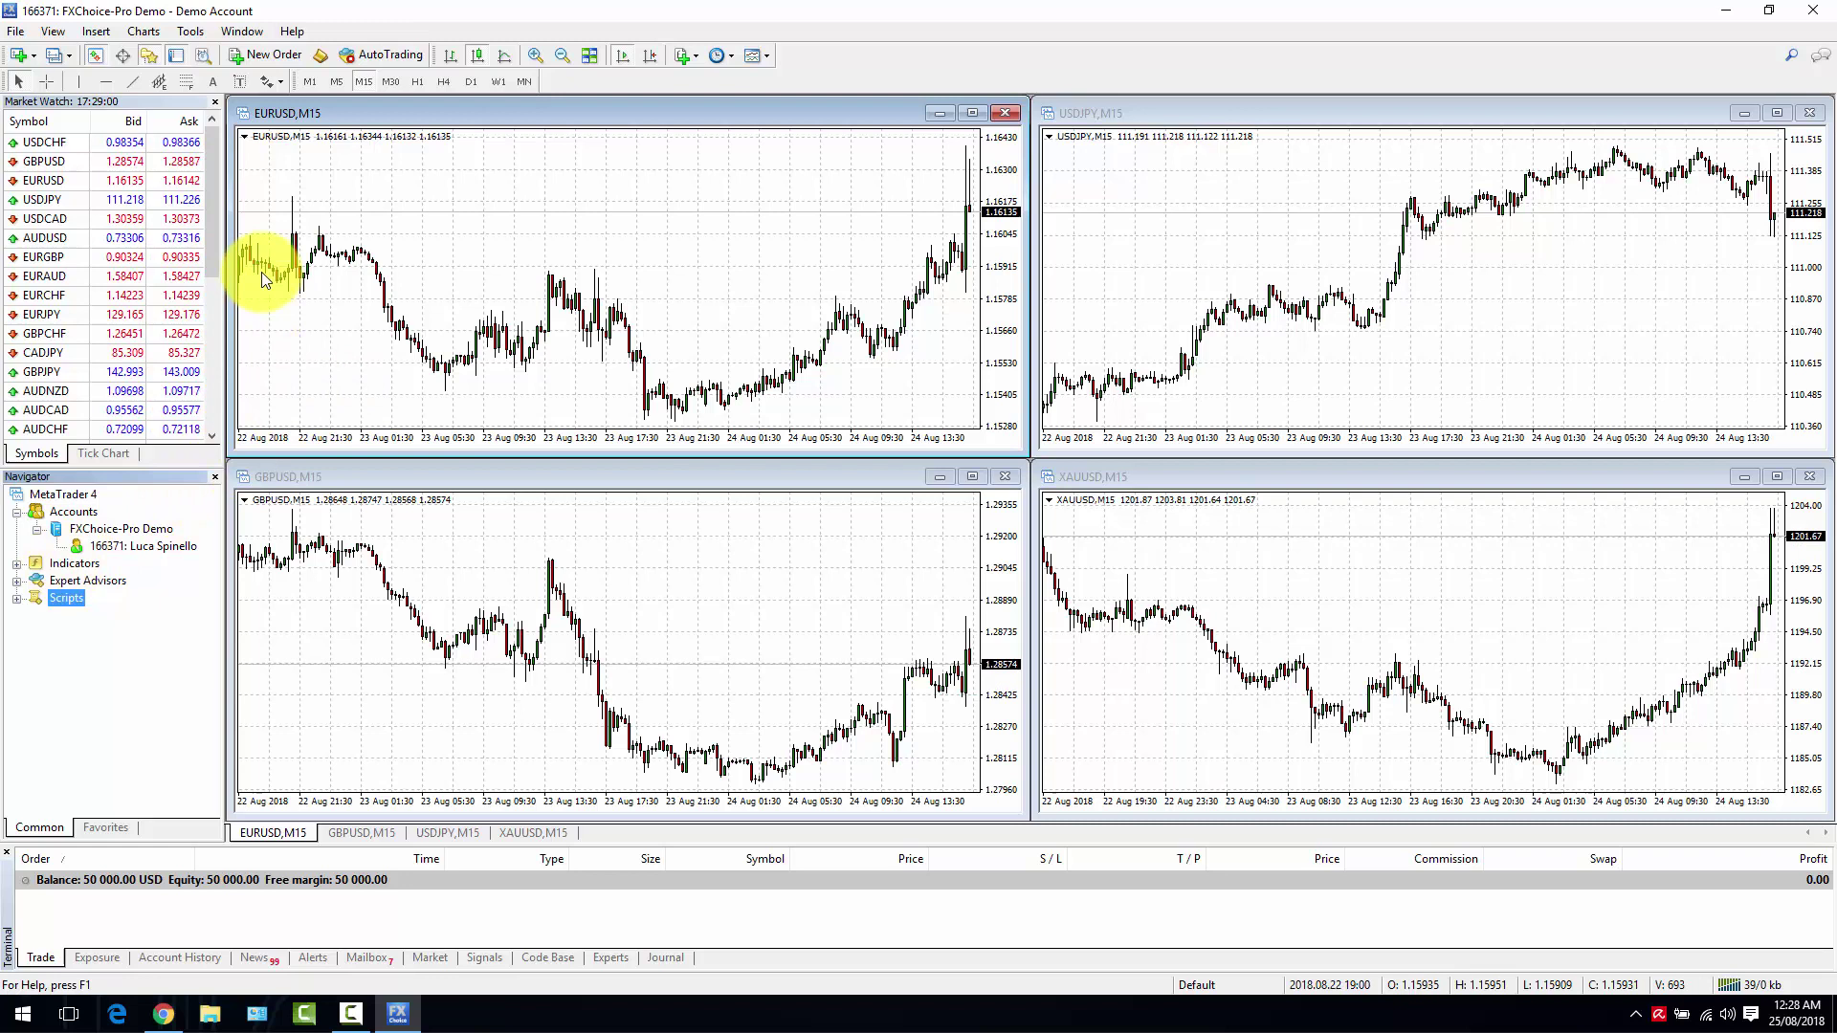
click(105, 546)
click(80, 566)
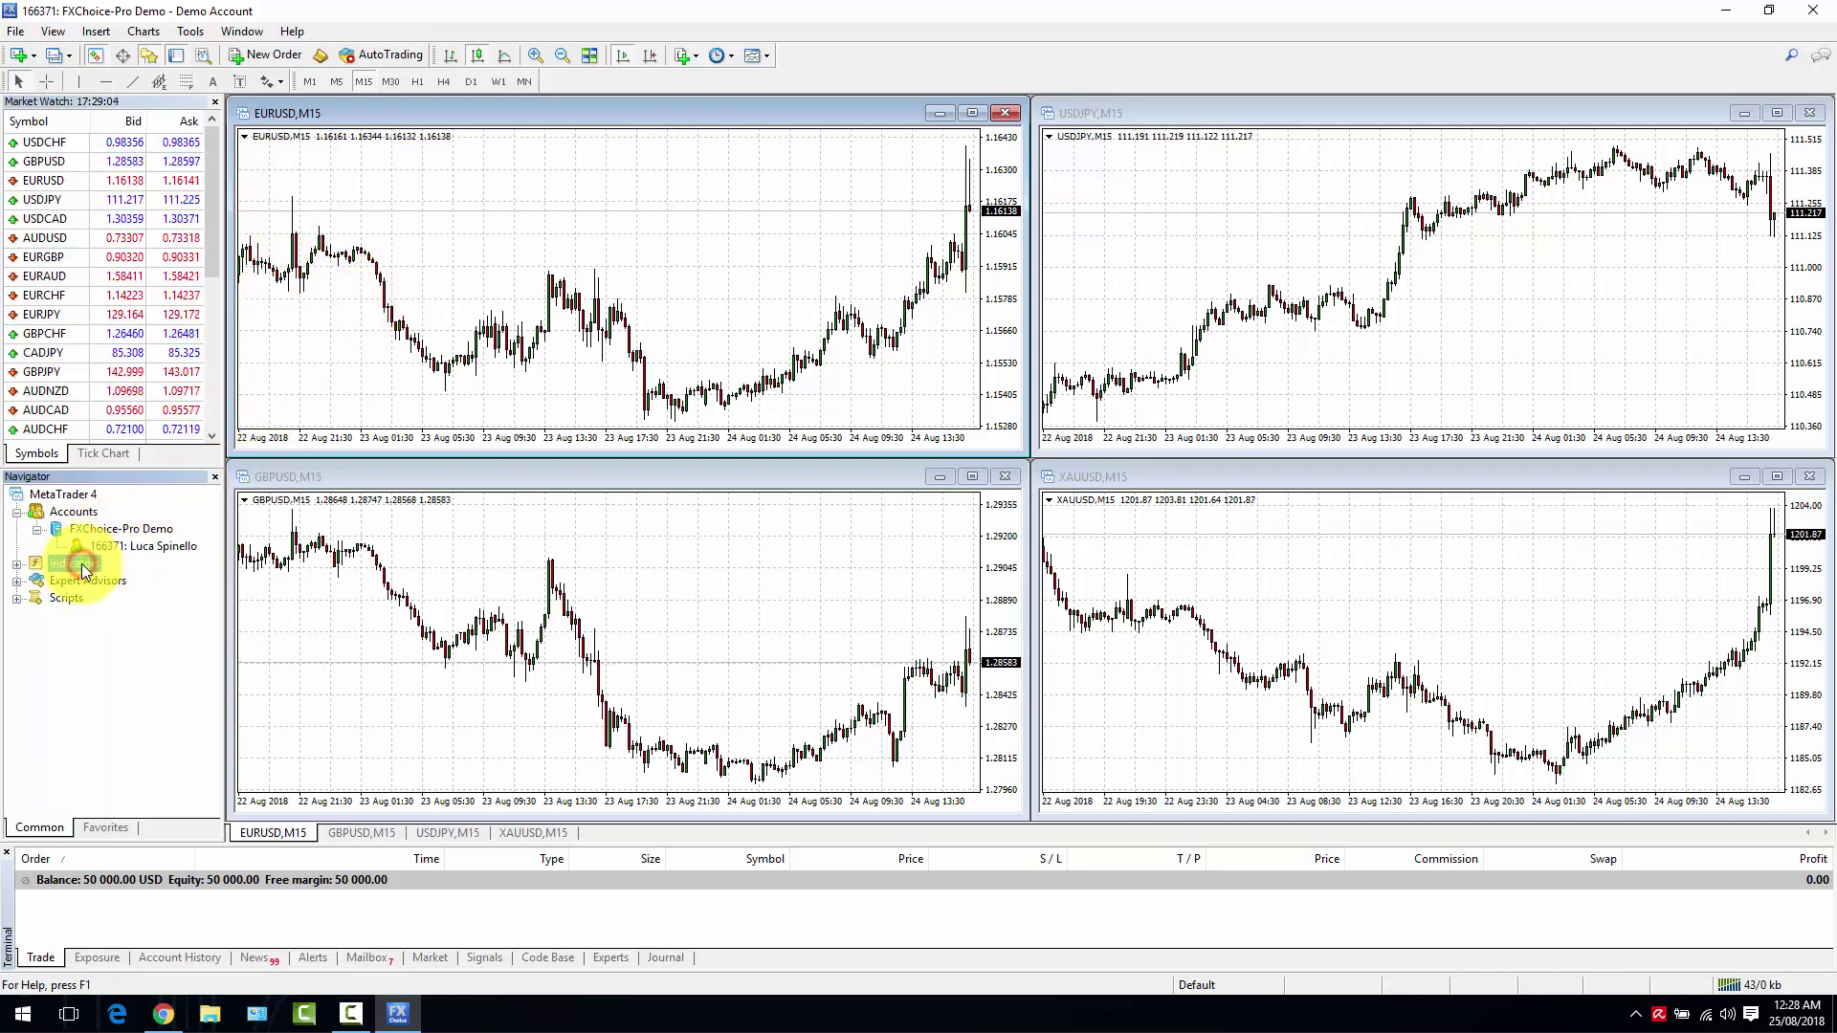
click(59, 597)
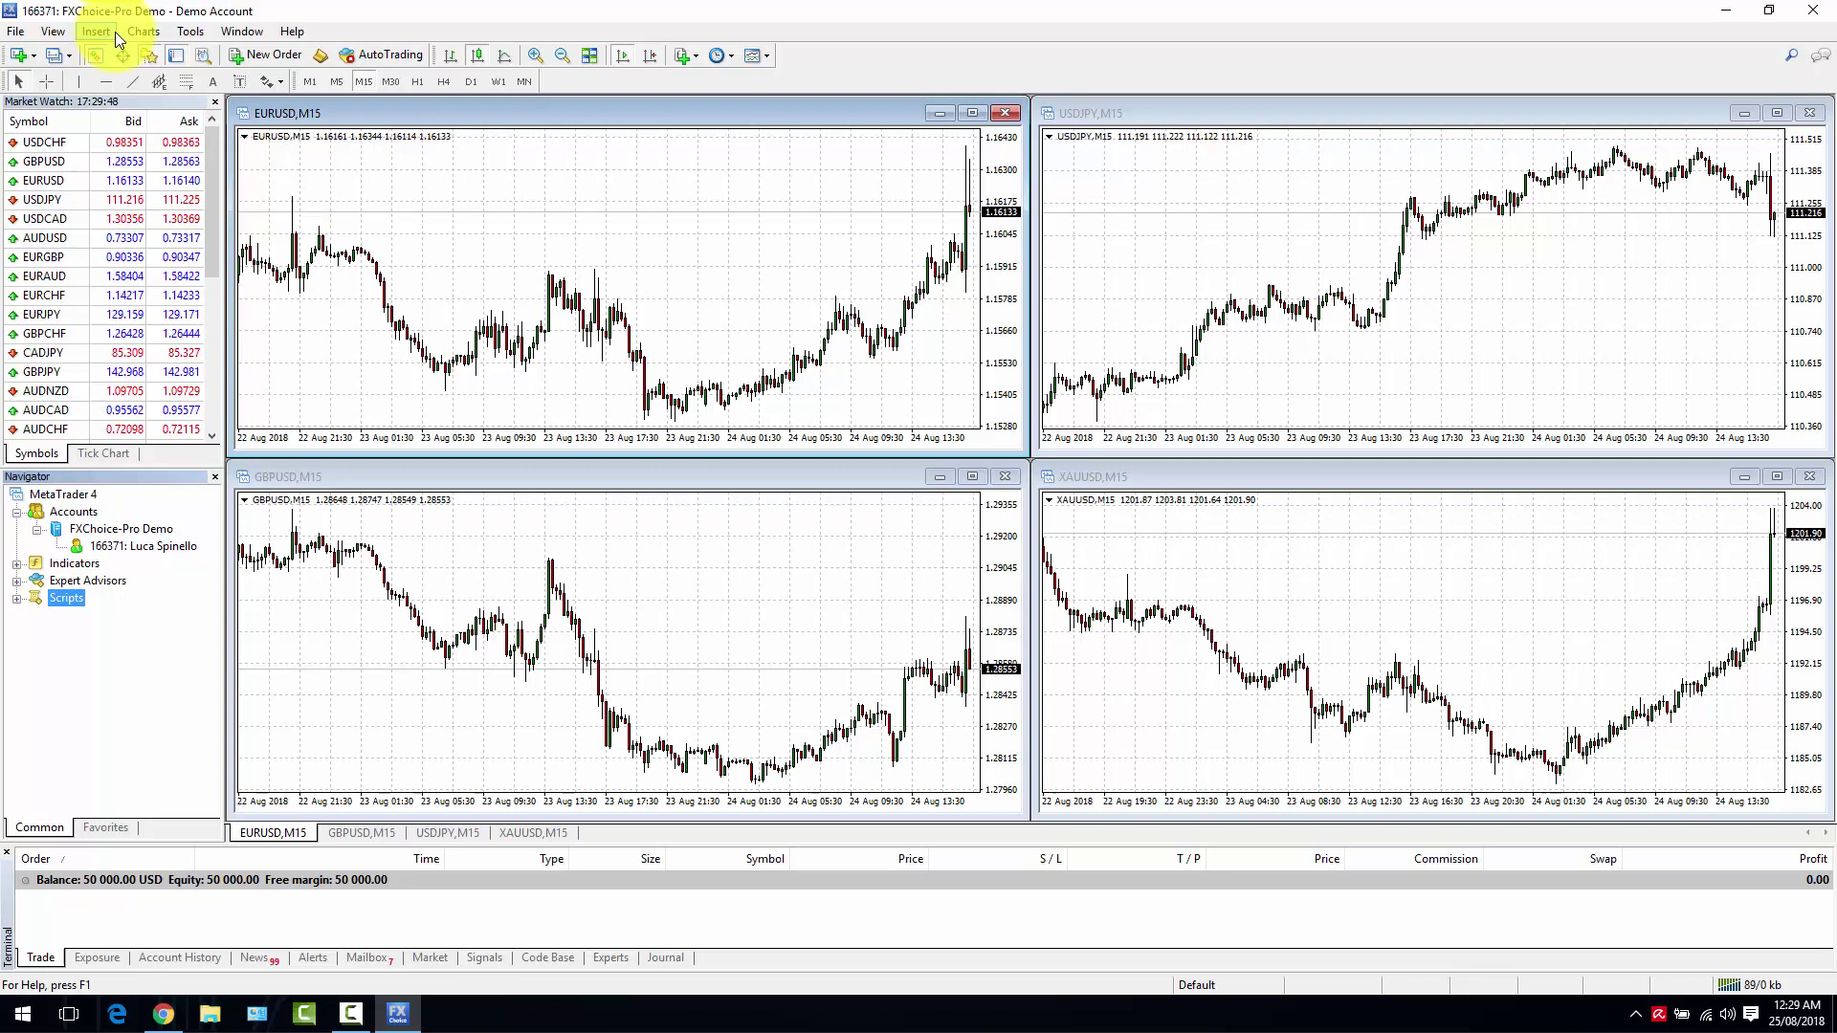
- Open the File menu to reach the Open Data Folder command
click(16, 31)
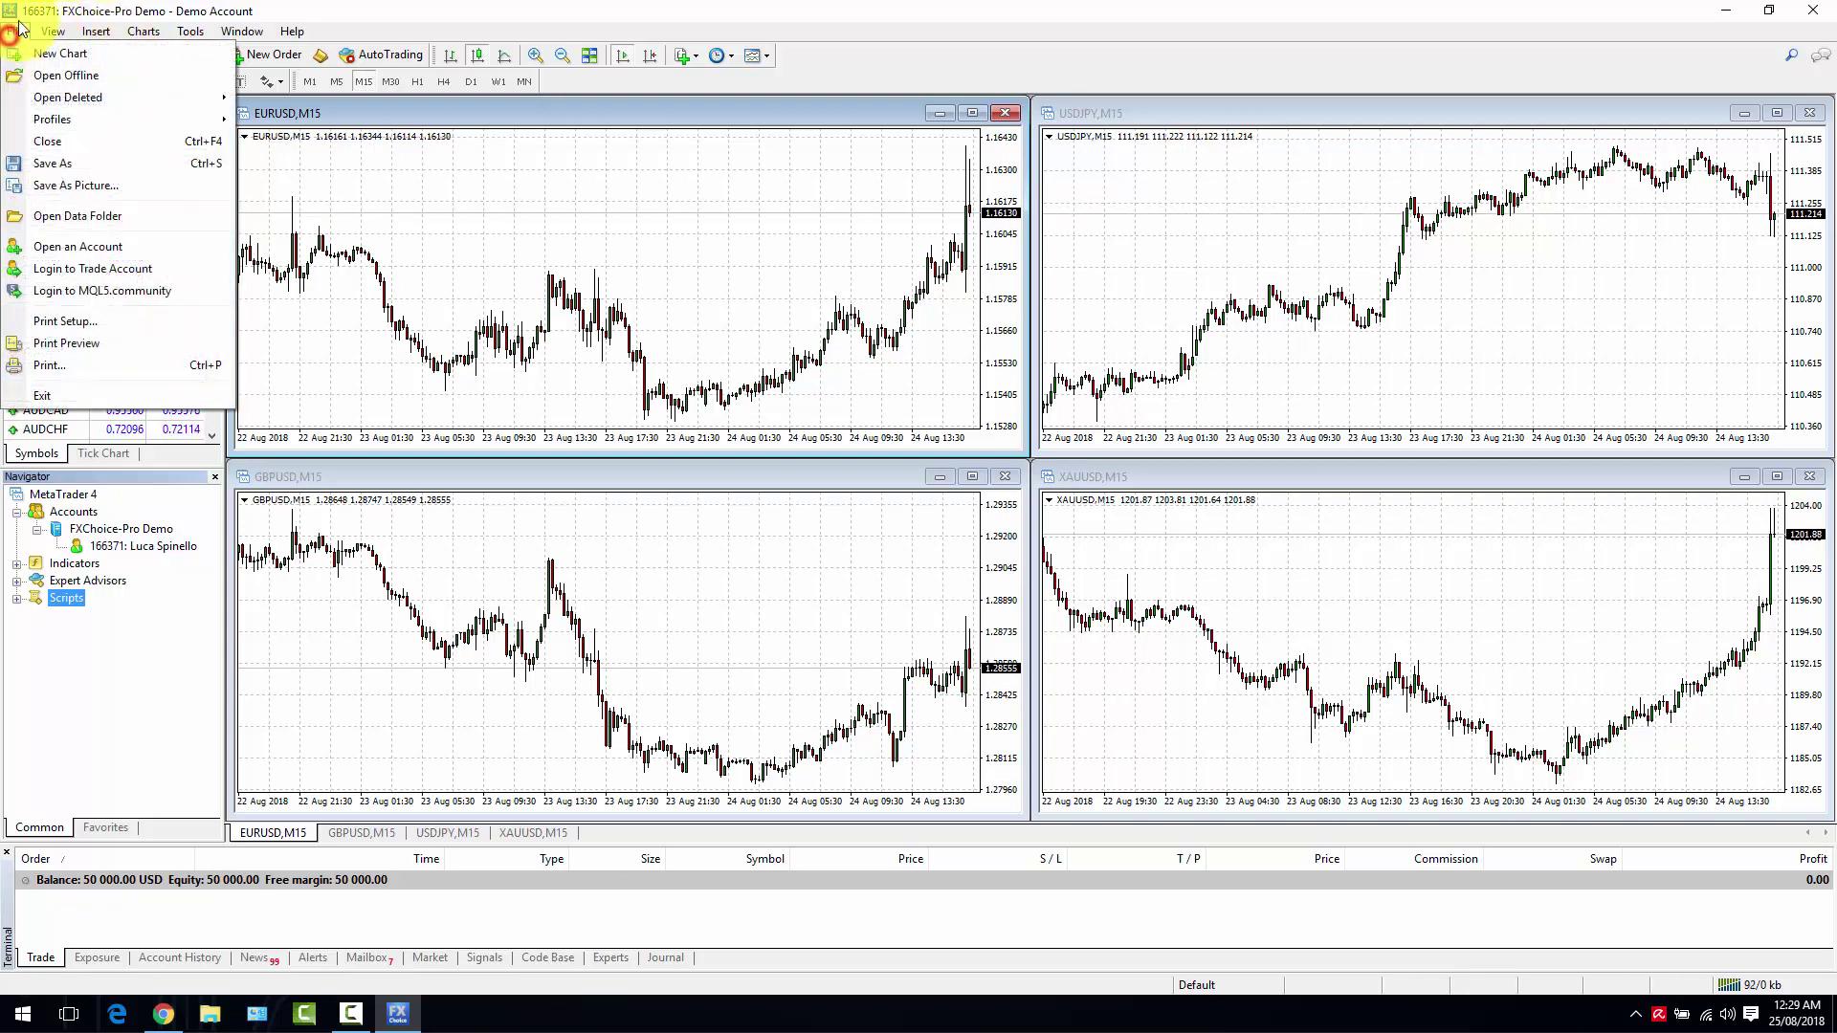
mouse_move(52, 31)
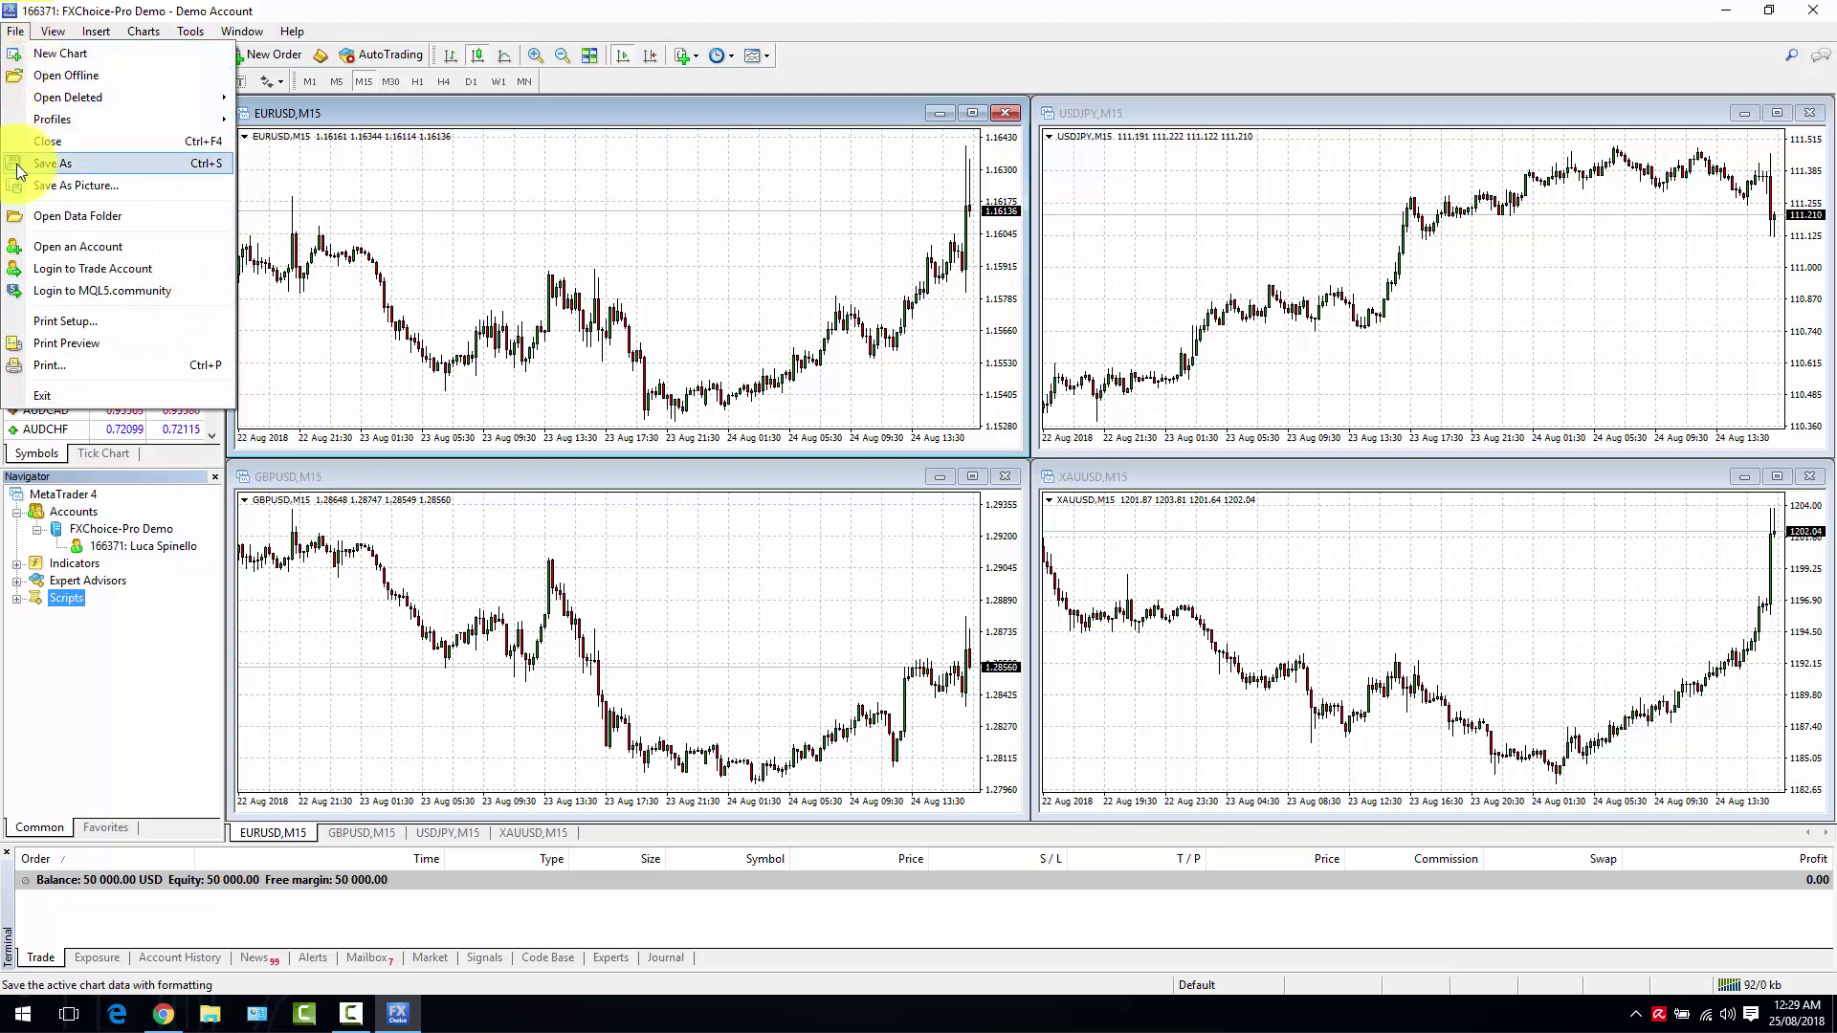
- Open the data folder, then move and enlarge its window to reveal the full path
click(60, 218)
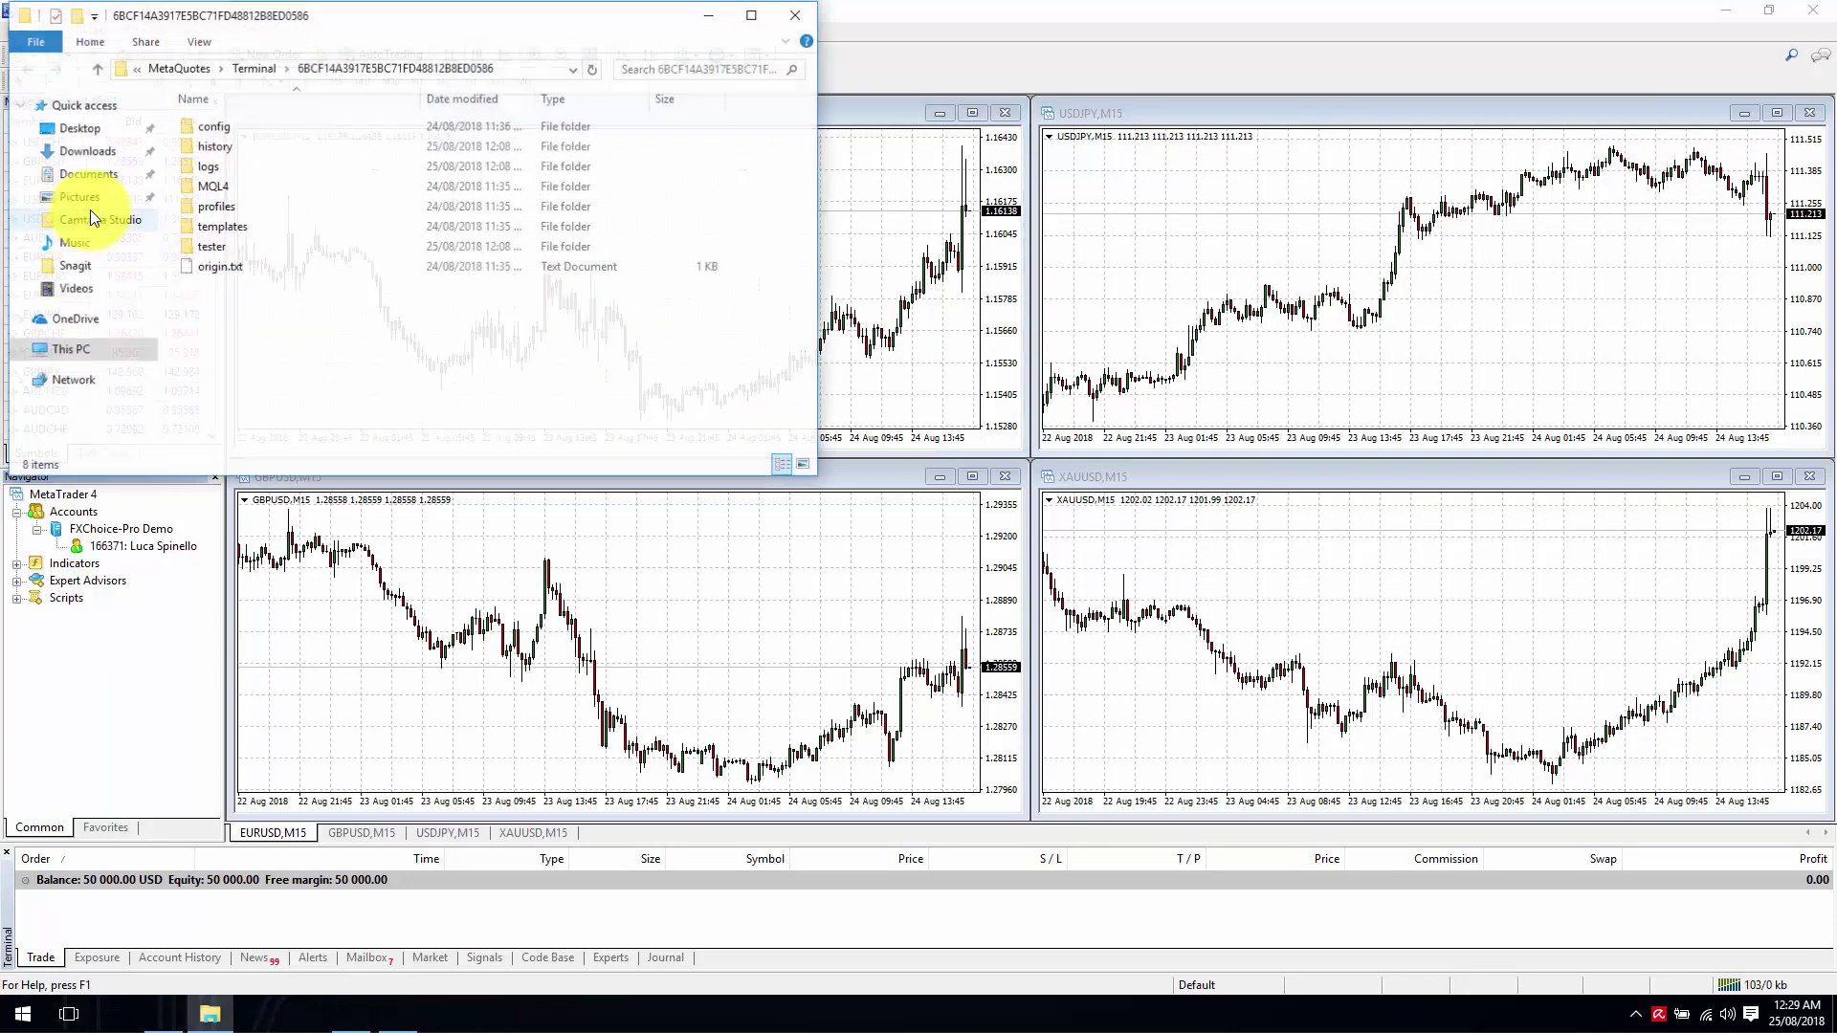
drag(274, 18, 339, 185)
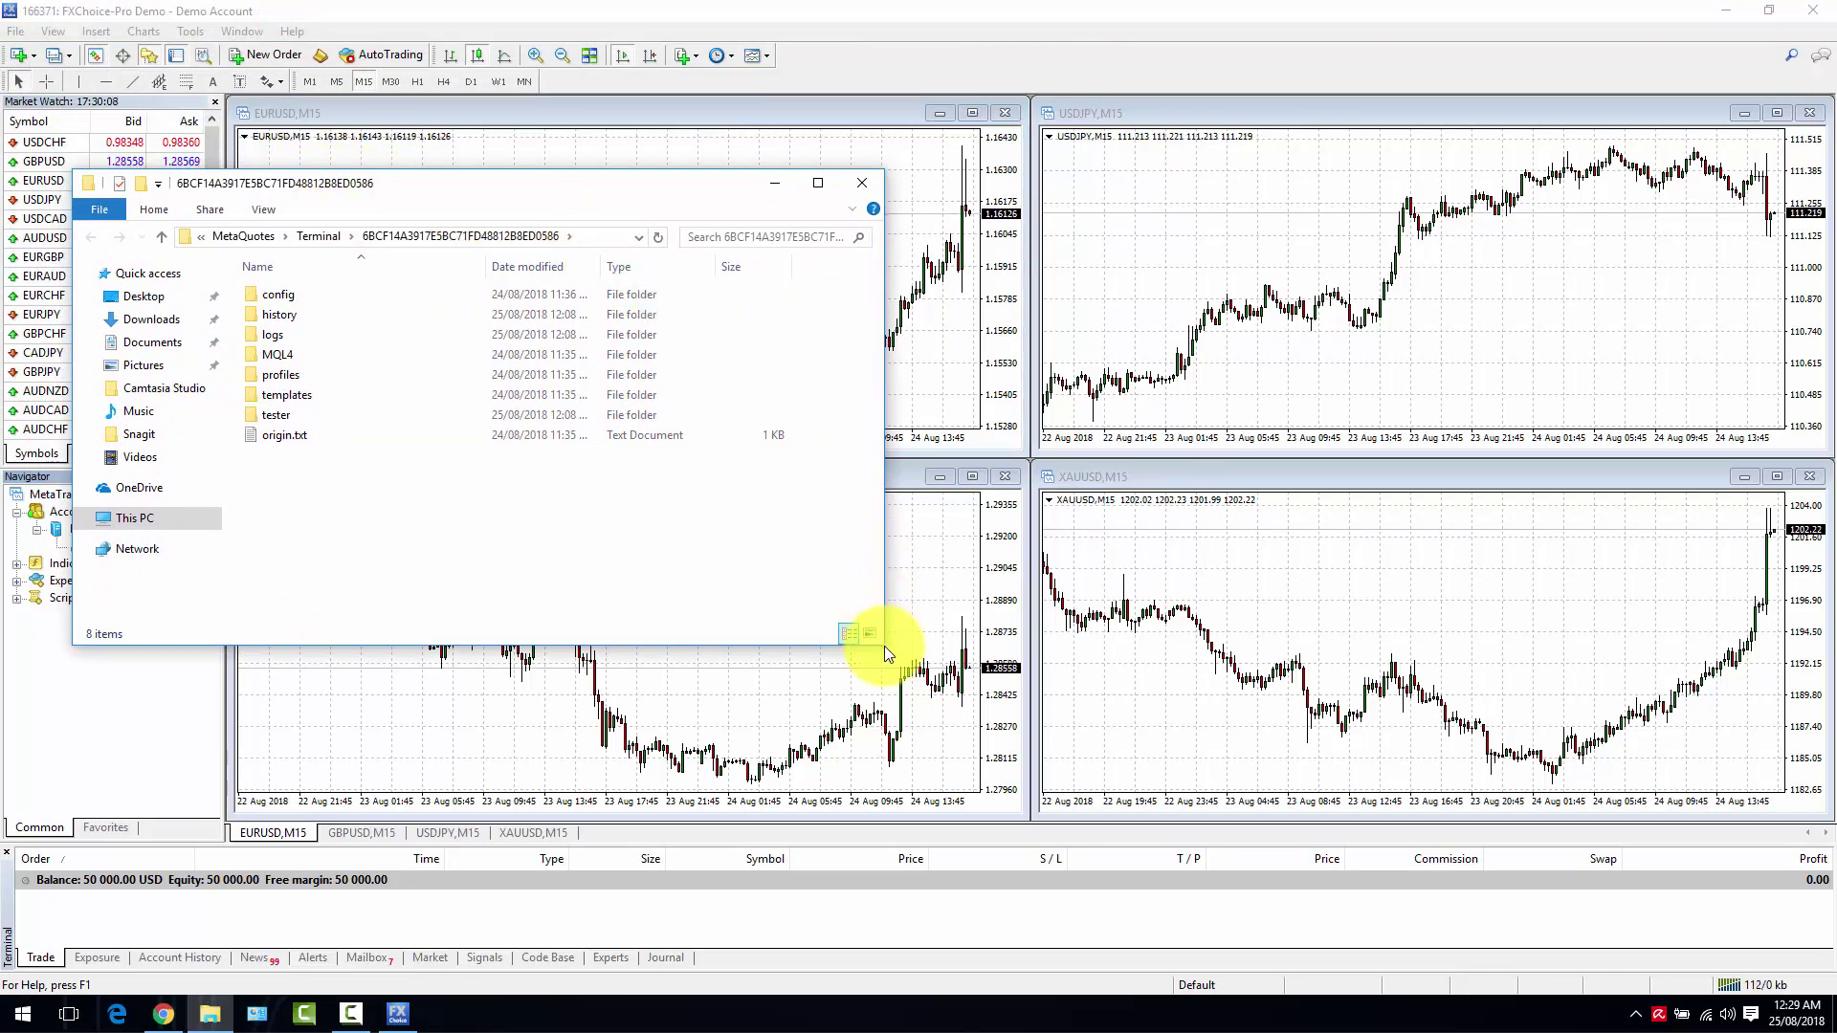
drag(884, 646, 1162, 666)
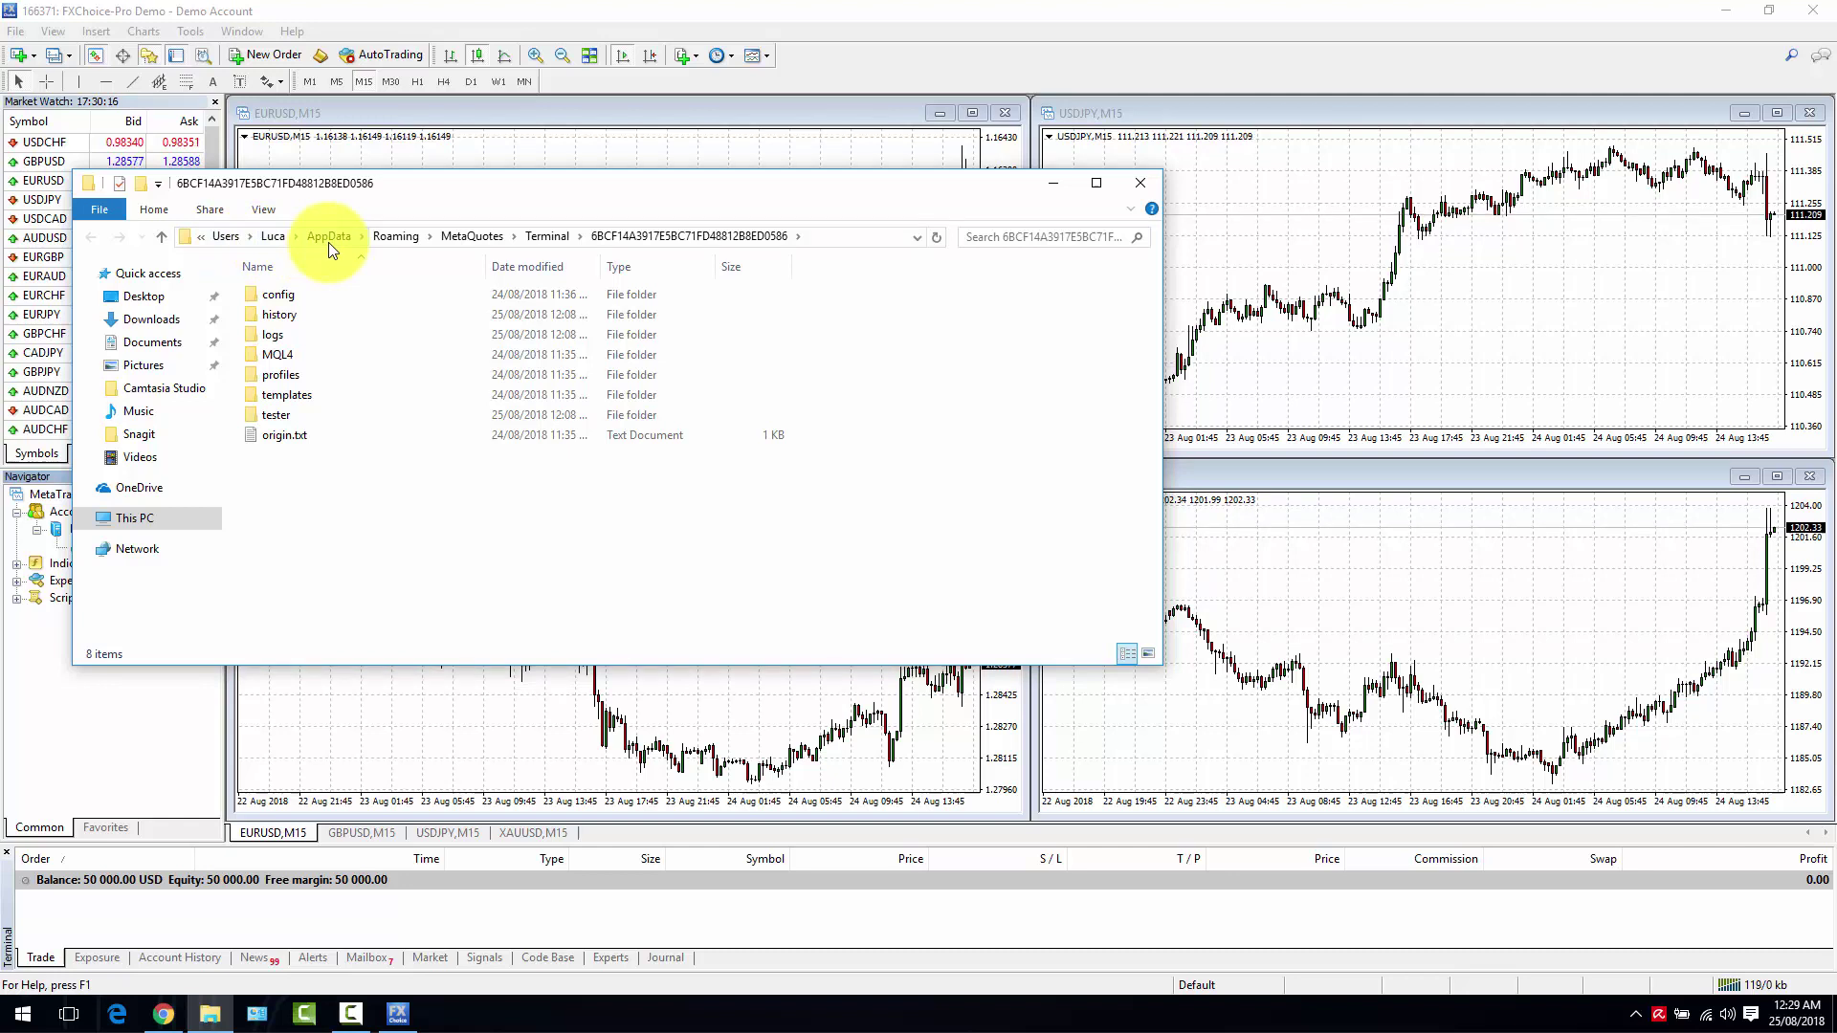
click(830, 235)
mouse_move(488, 237)
mouse_down()
mouse_move(688, 235)
mouse_move(486, 245)
mouse_up()
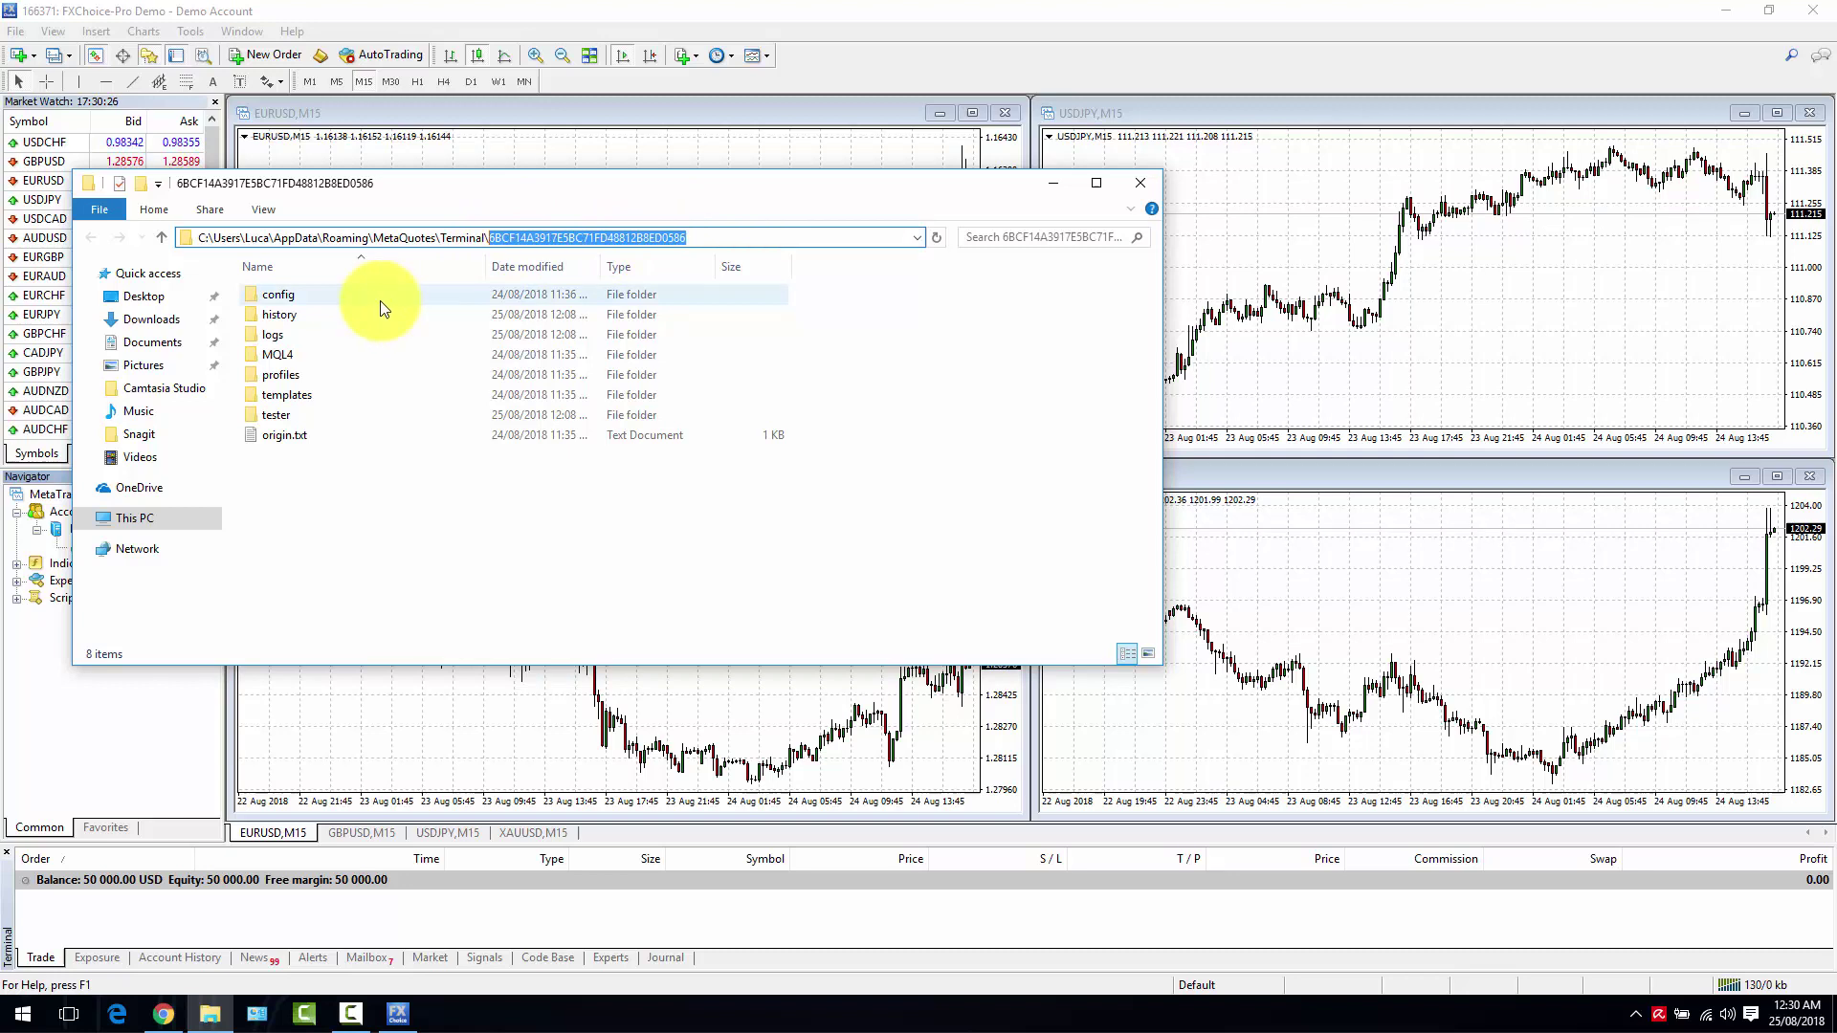
- Browse config, history and MQL4 (Experts, Scripts), then return to select the tester folder
click(340, 301)
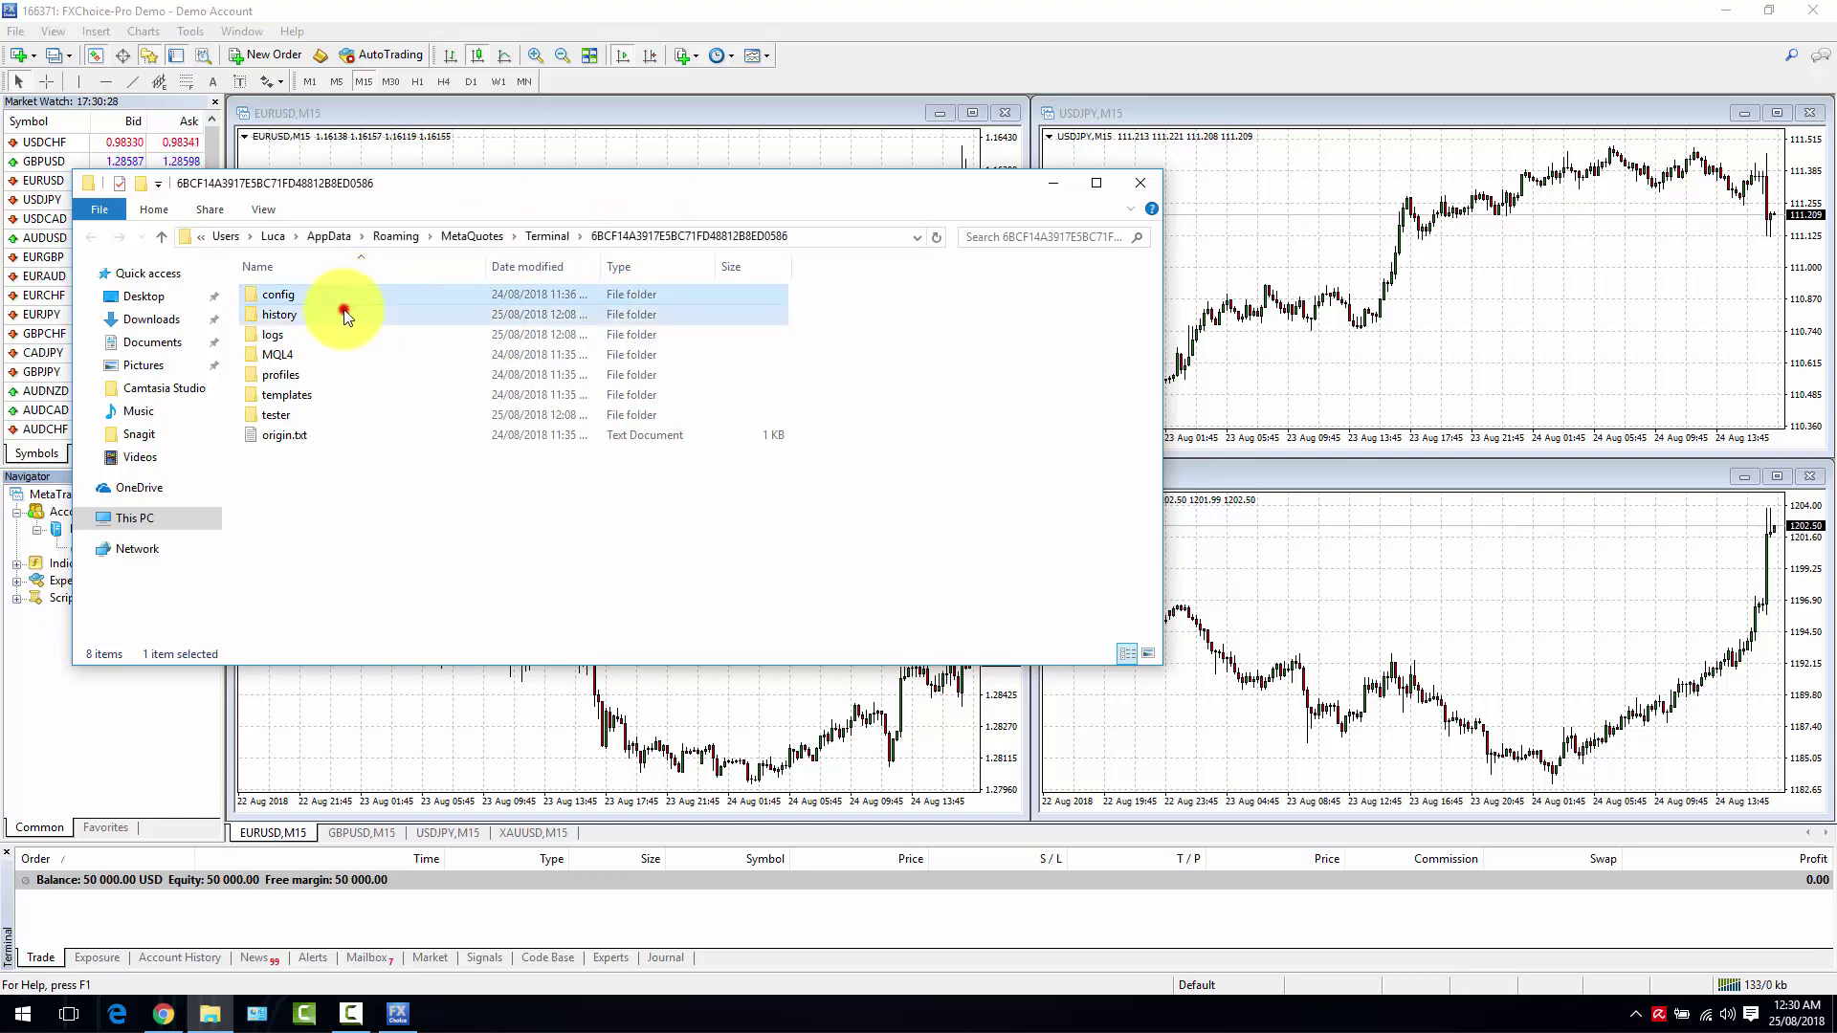
click(346, 317)
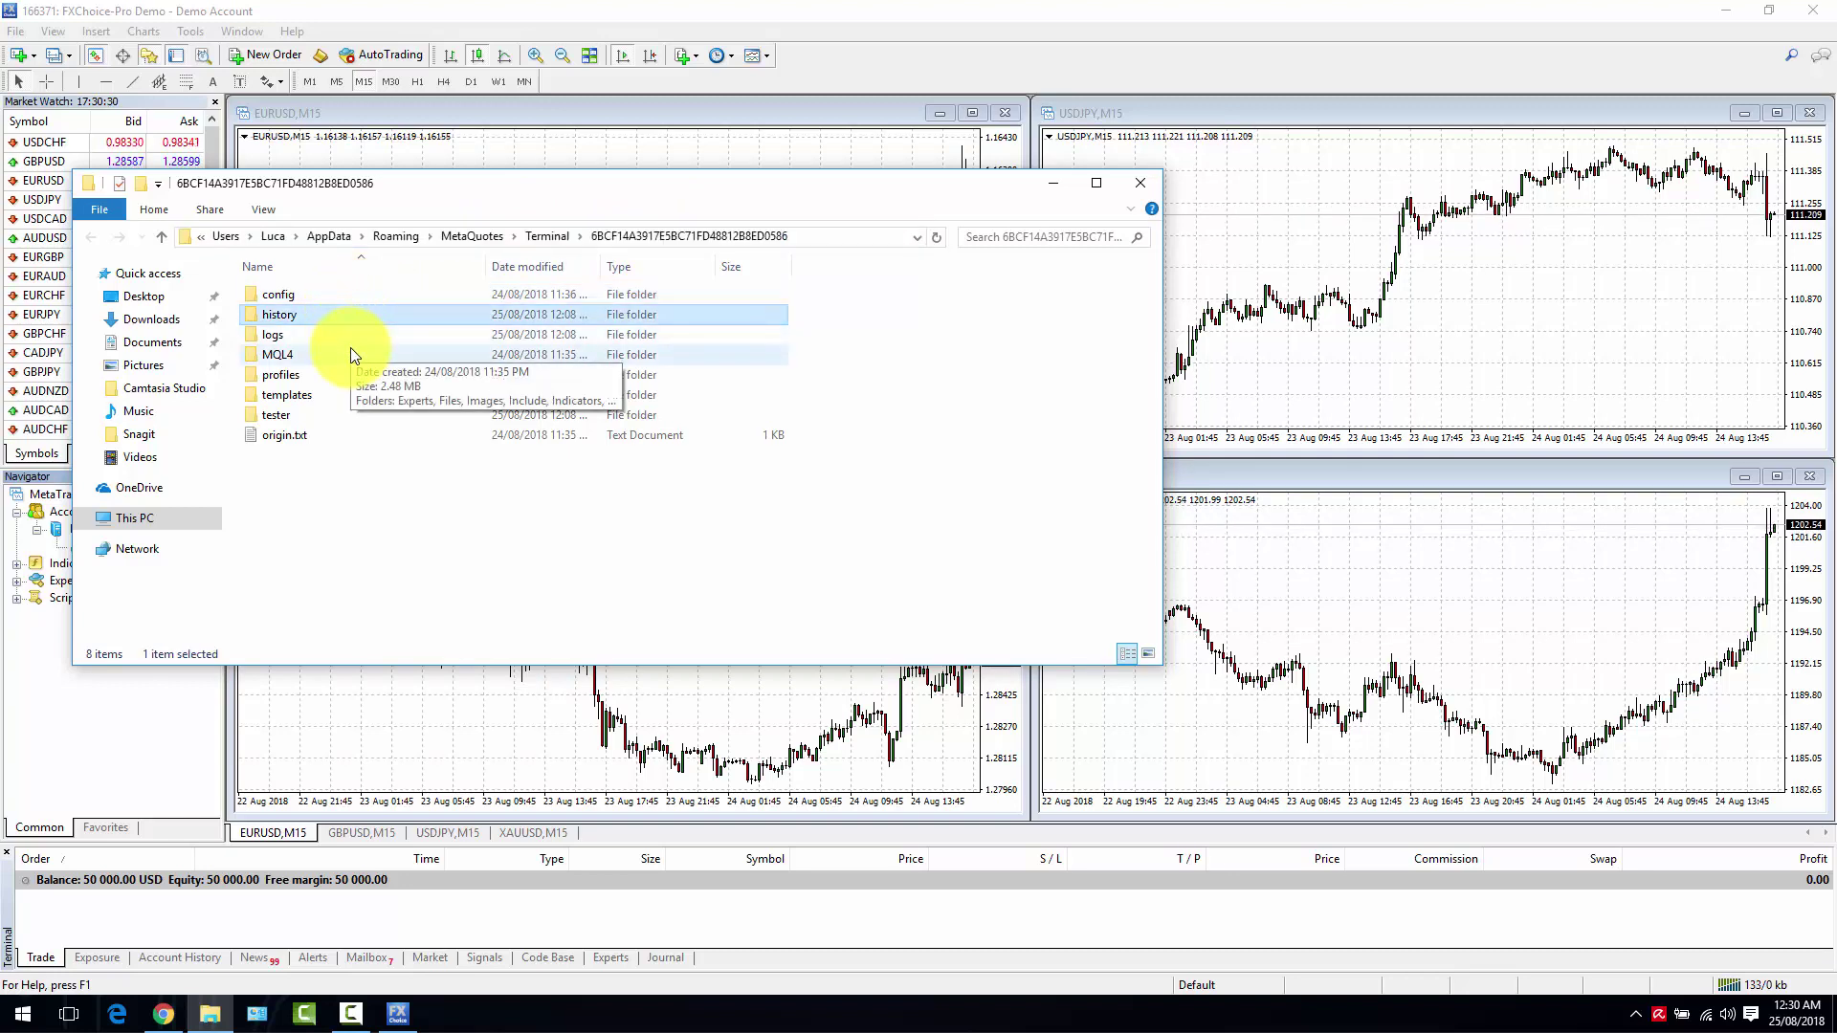
double_click(351, 350)
drag(318, 297, 338, 368)
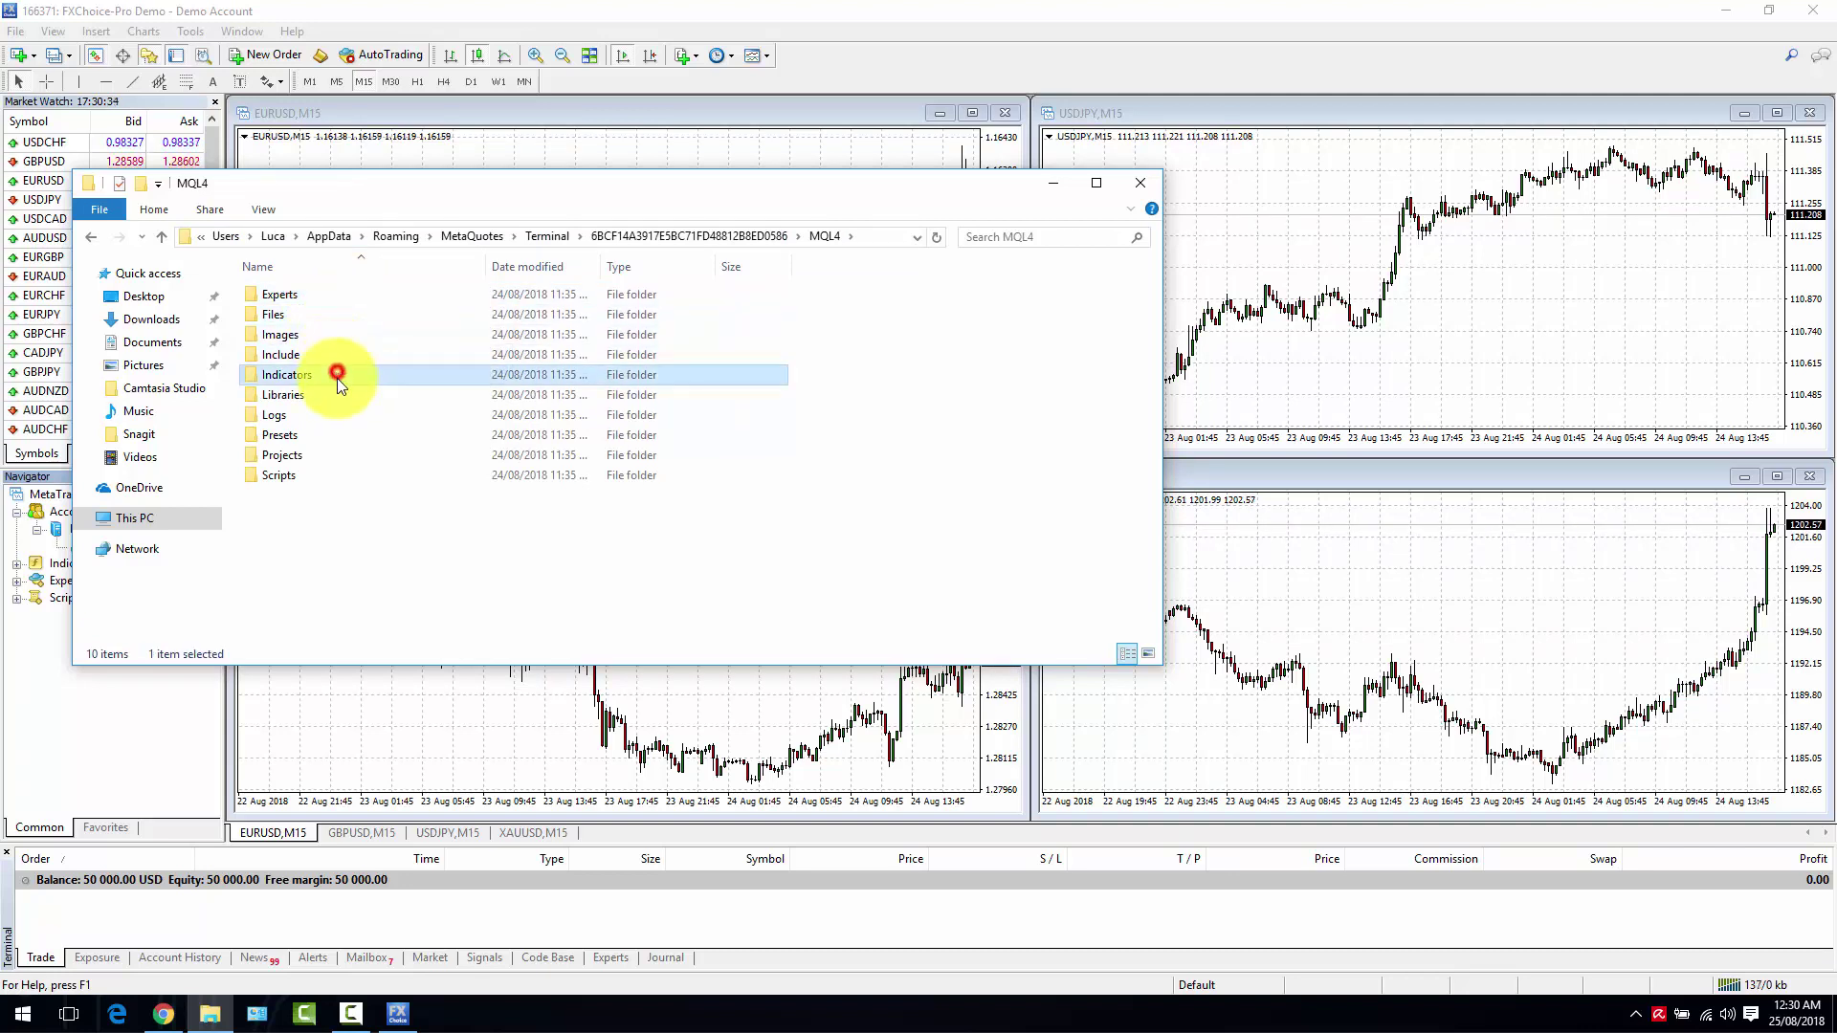
click(317, 479)
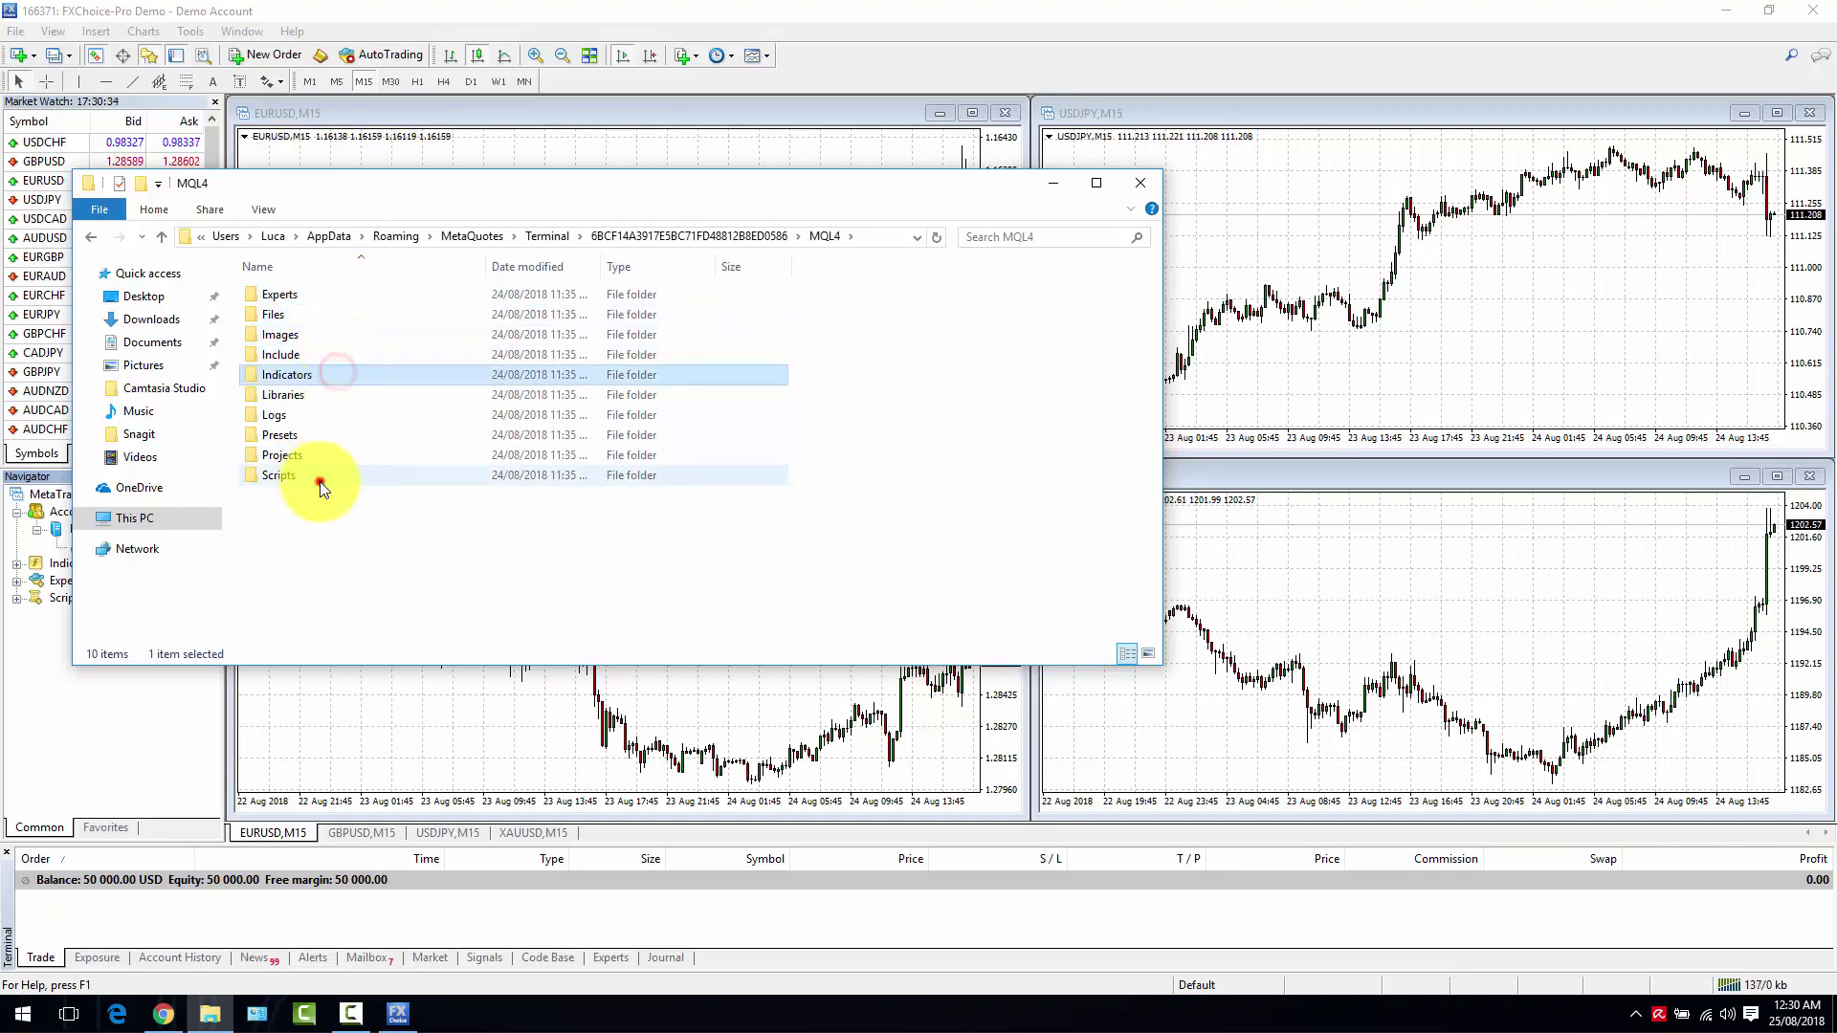
click(629, 237)
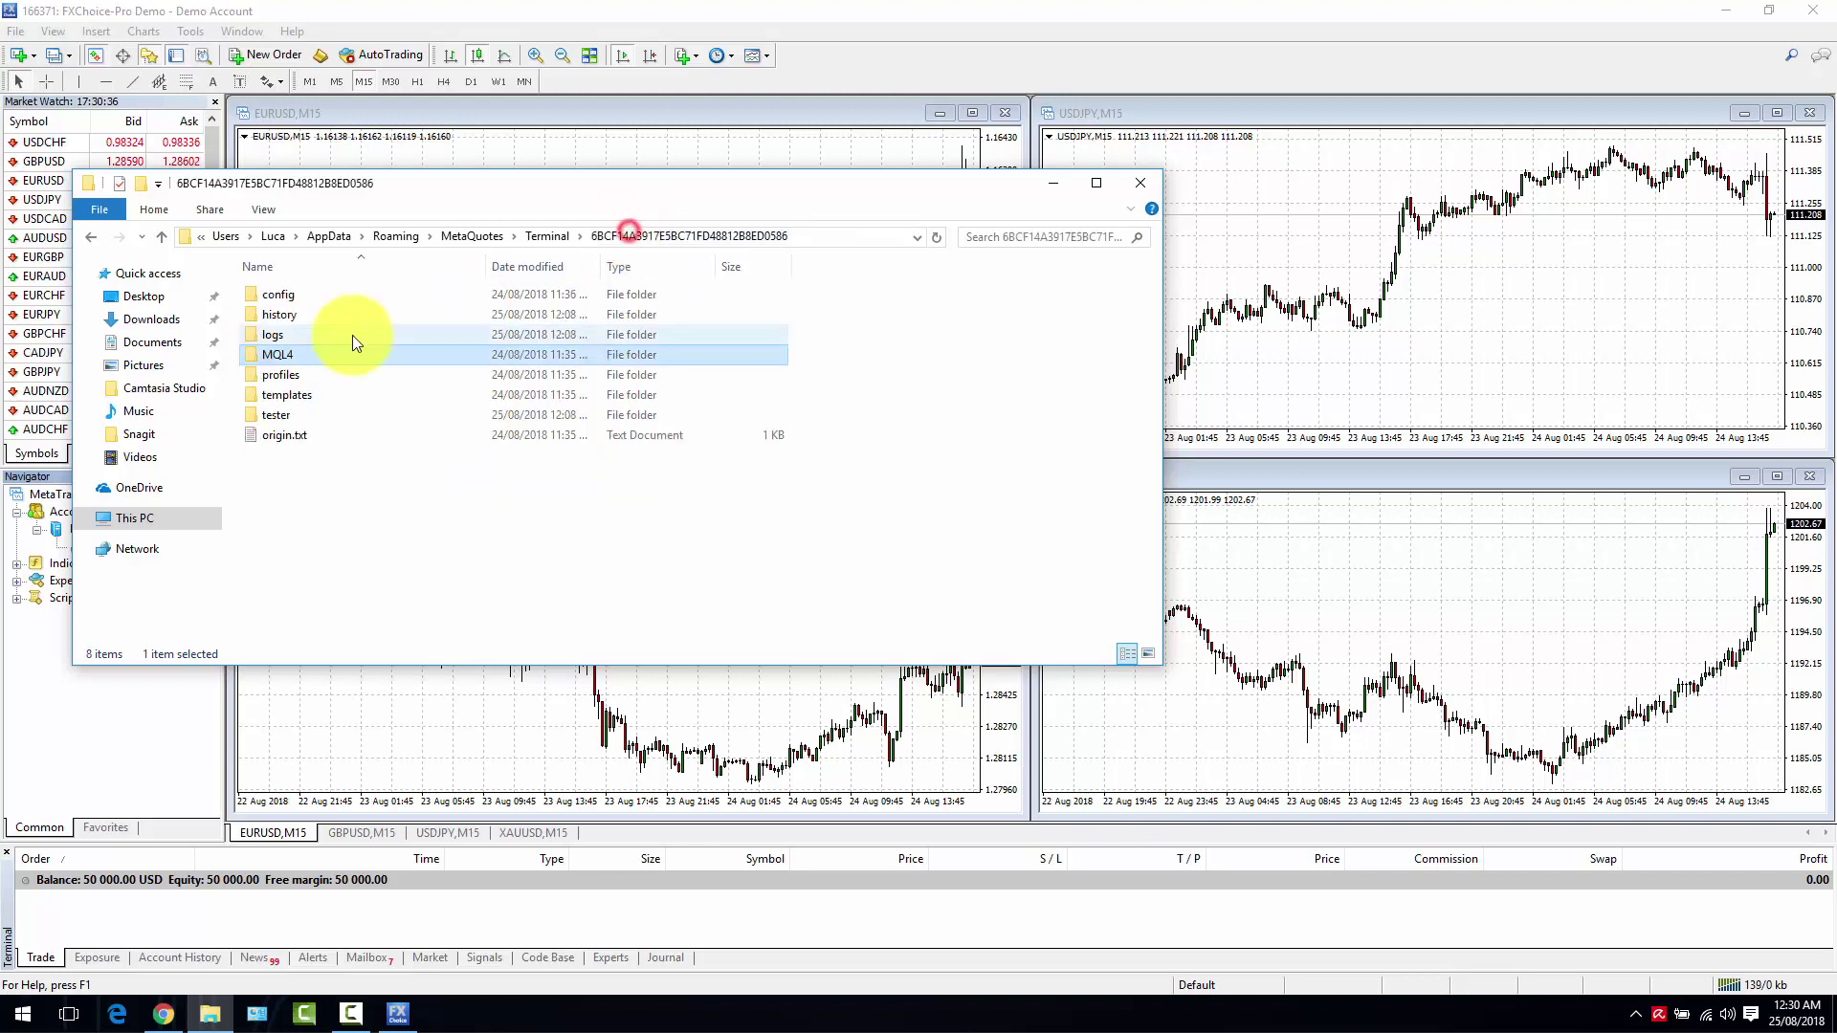
click(307, 416)
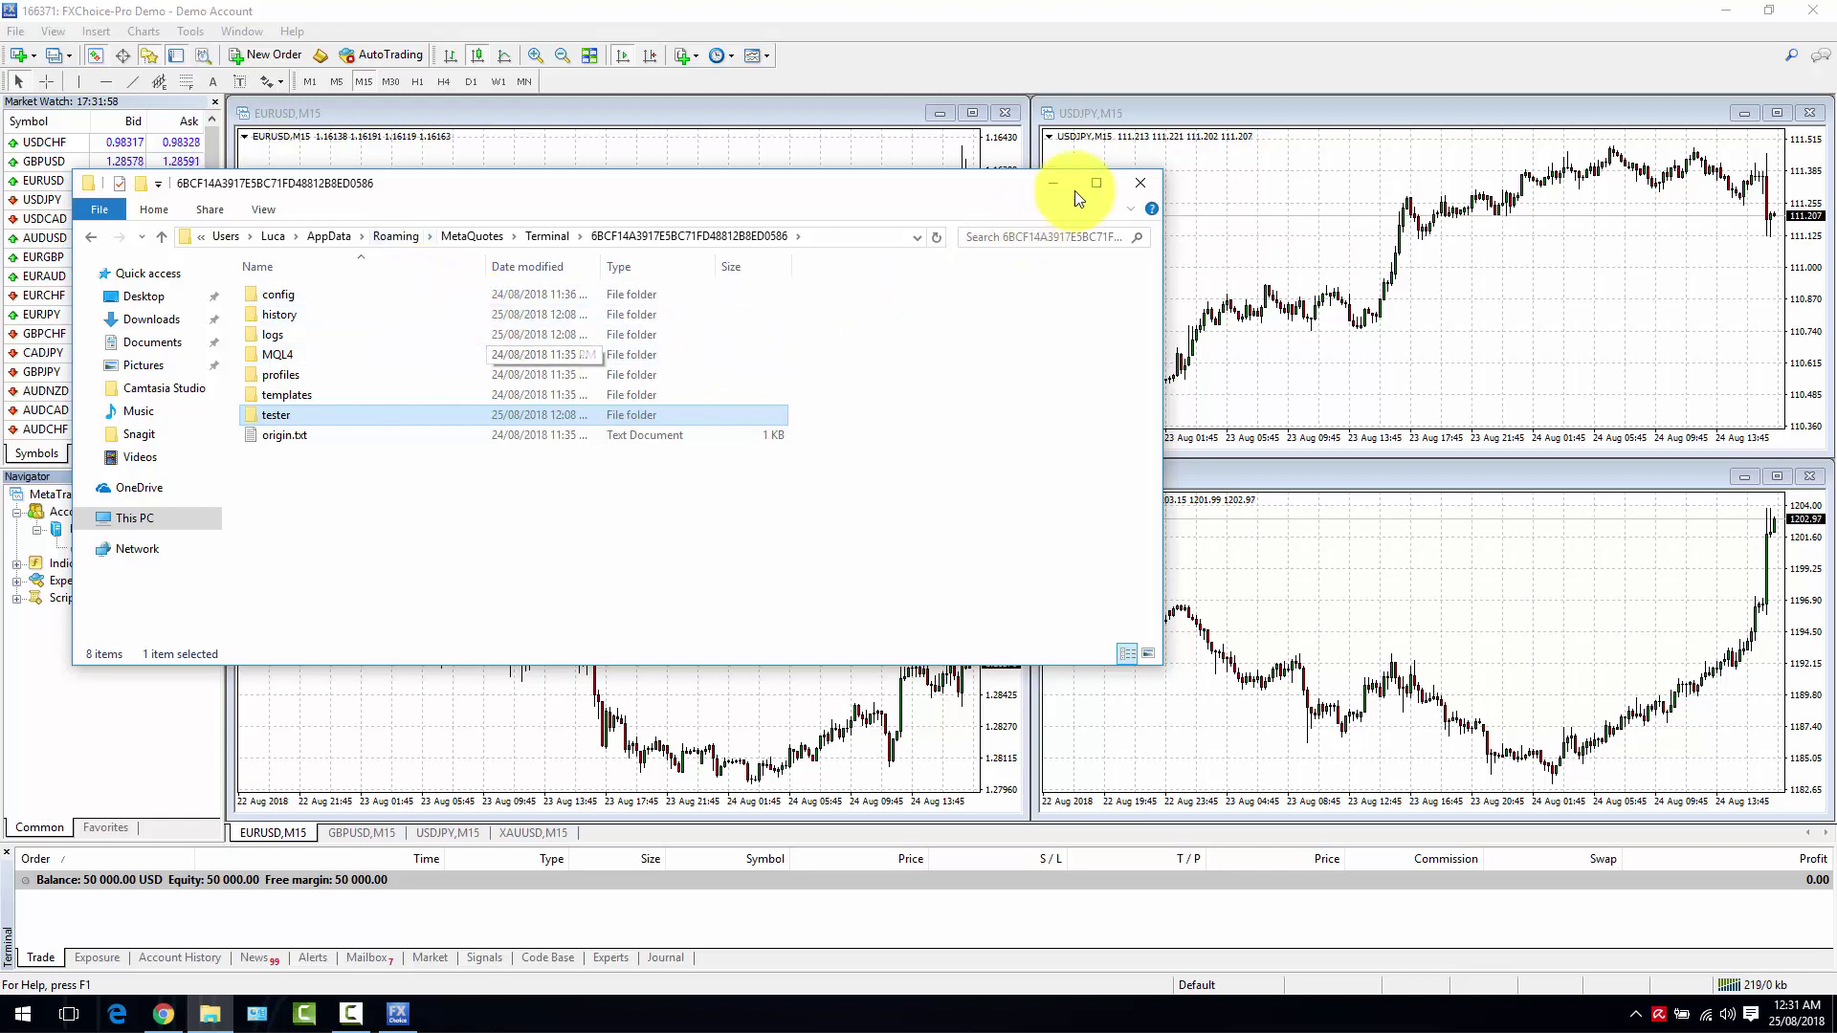
- Close the data folder window and the MetaTrader 4 terminal
click(1149, 185)
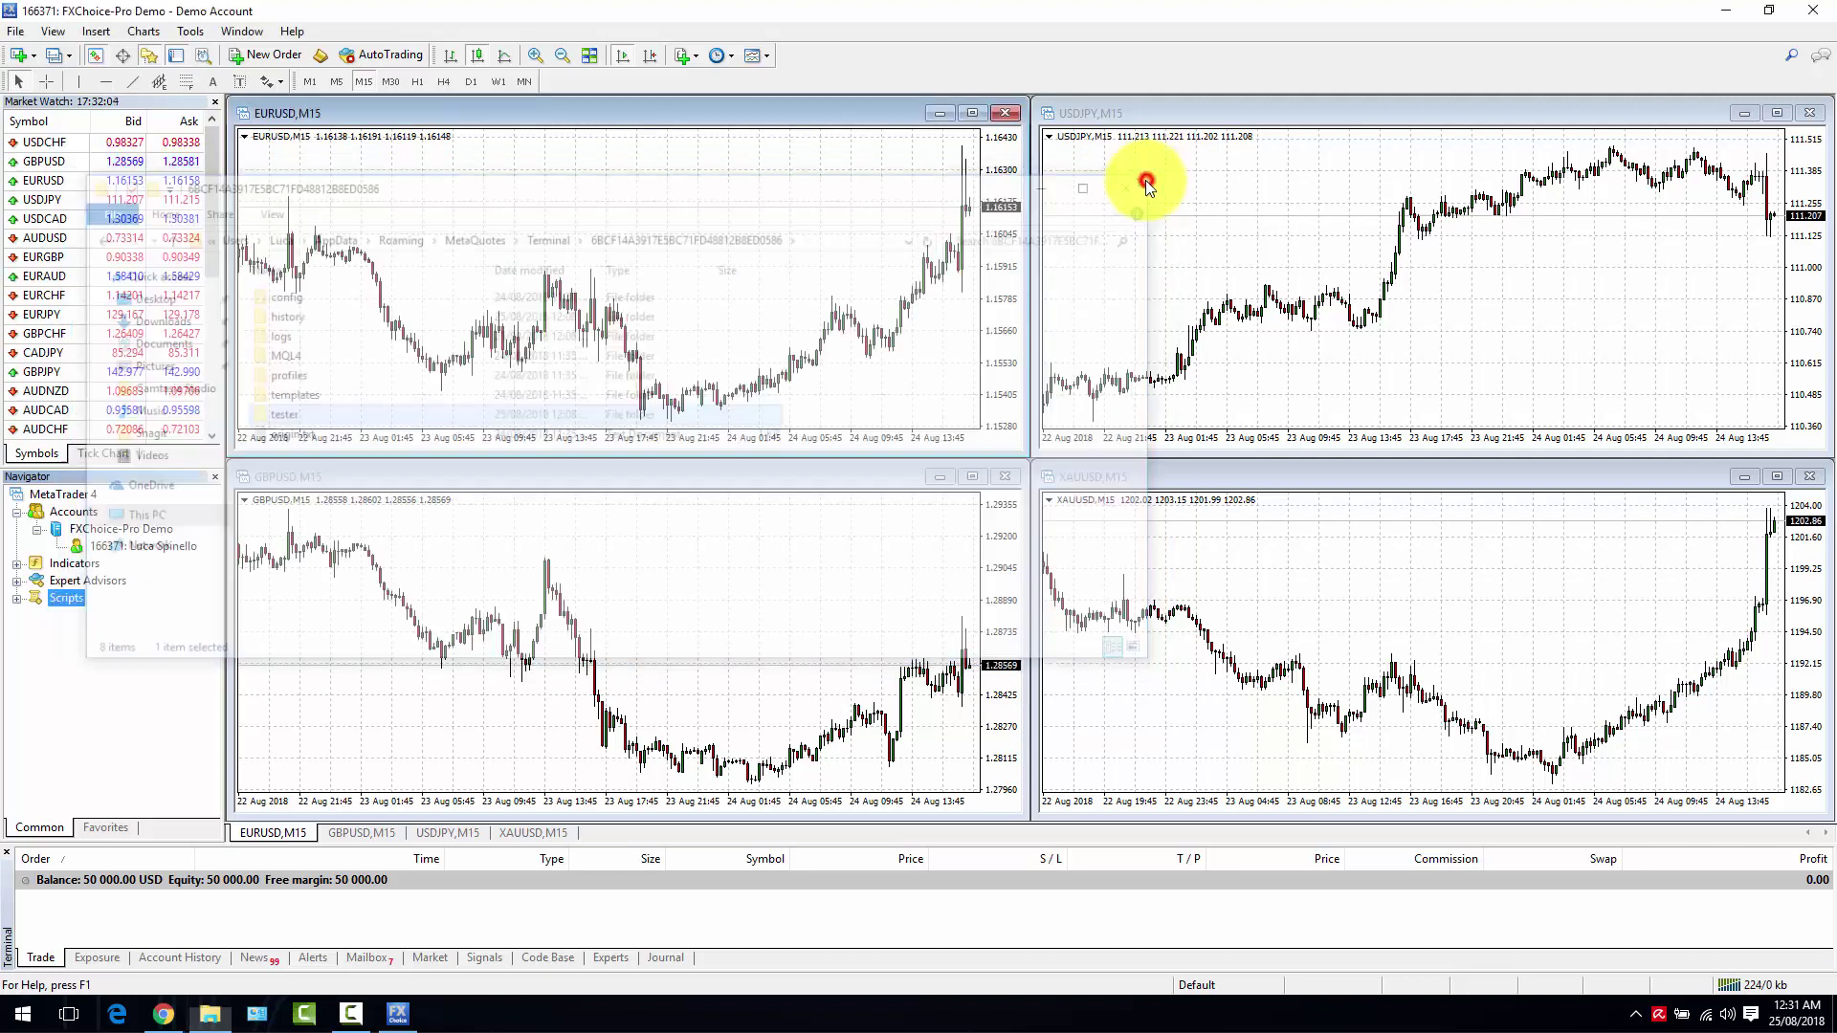
click(1817, 18)
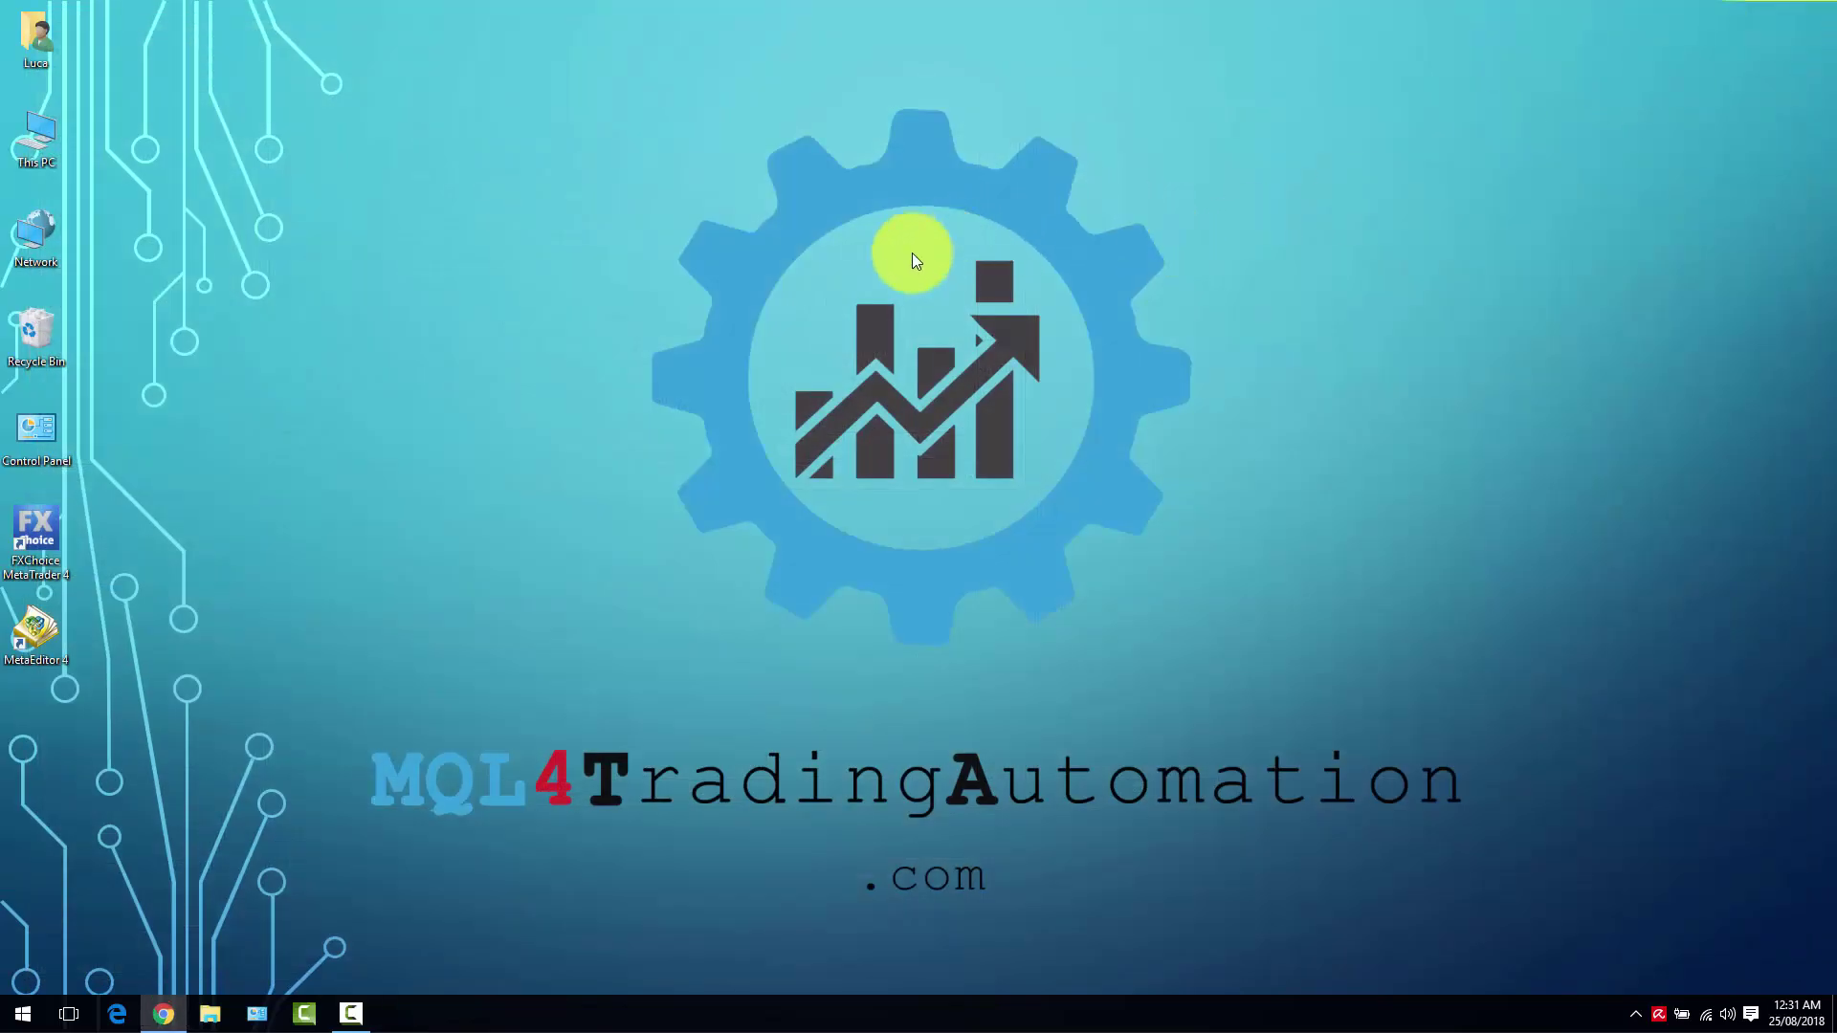
- Open File Explorer and browse to C:\Program Files (x86)
click(210, 1013)
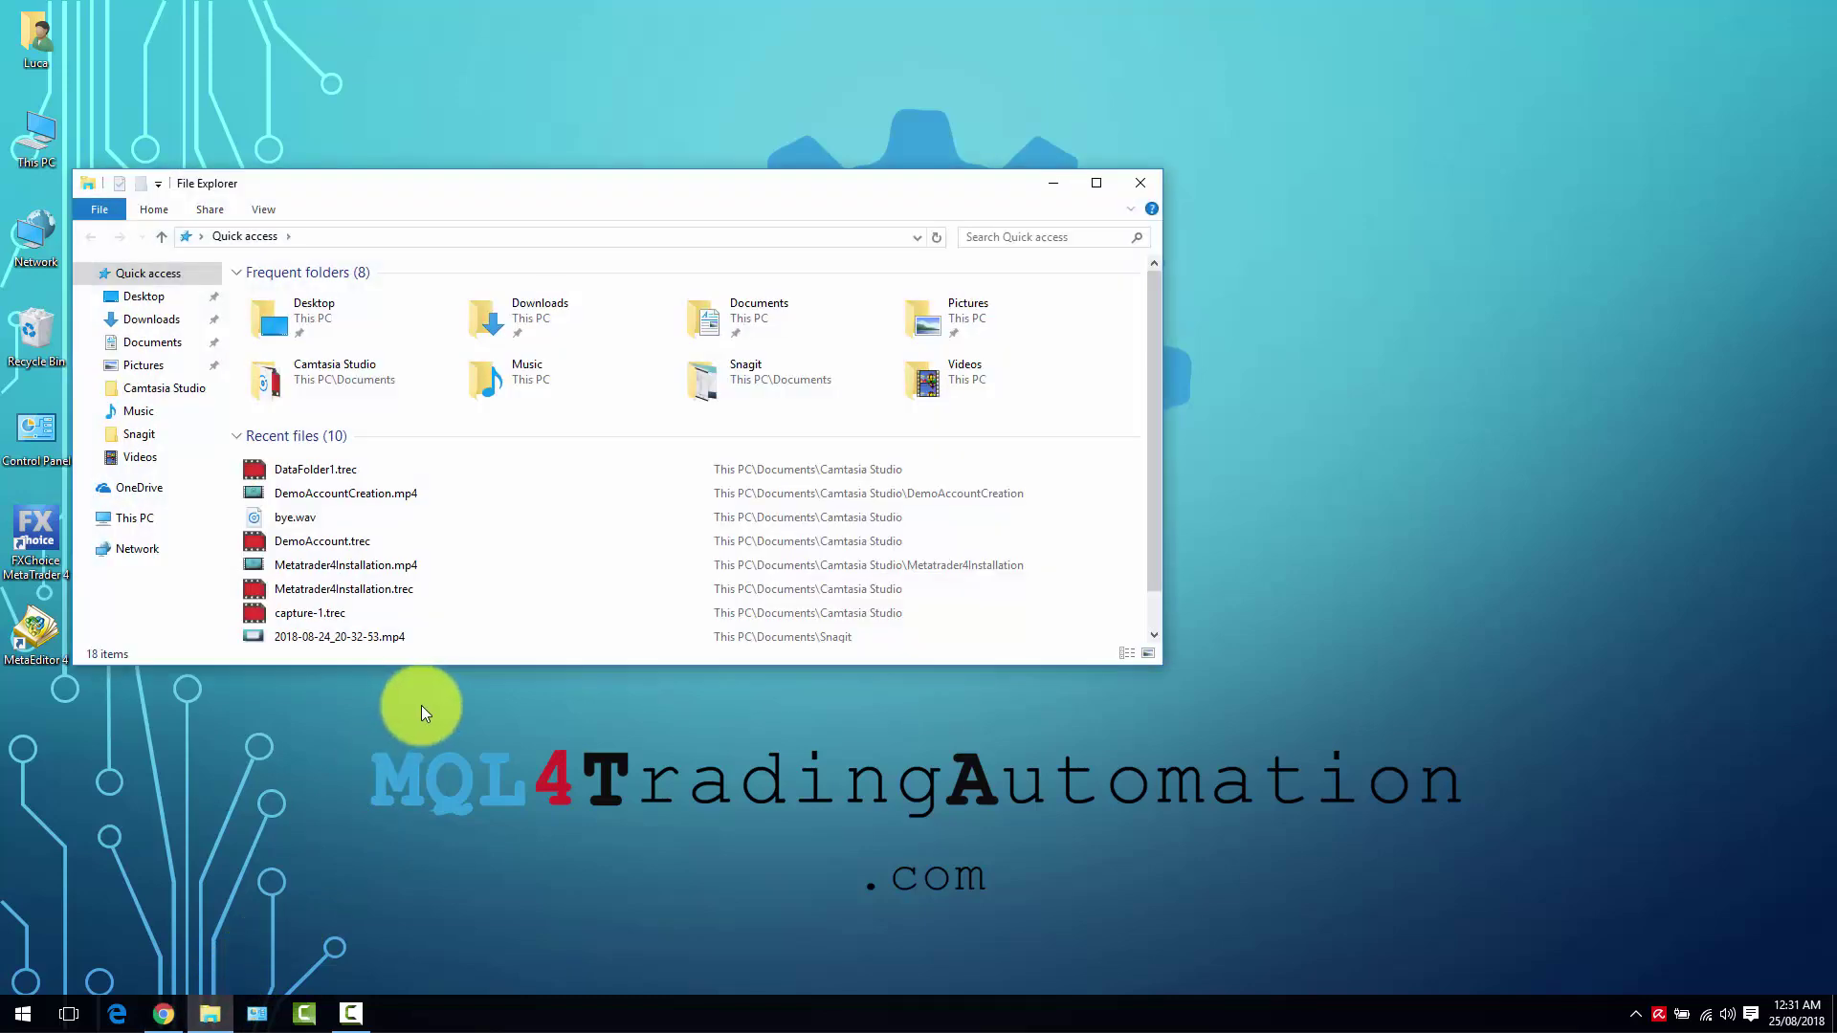
click(157, 520)
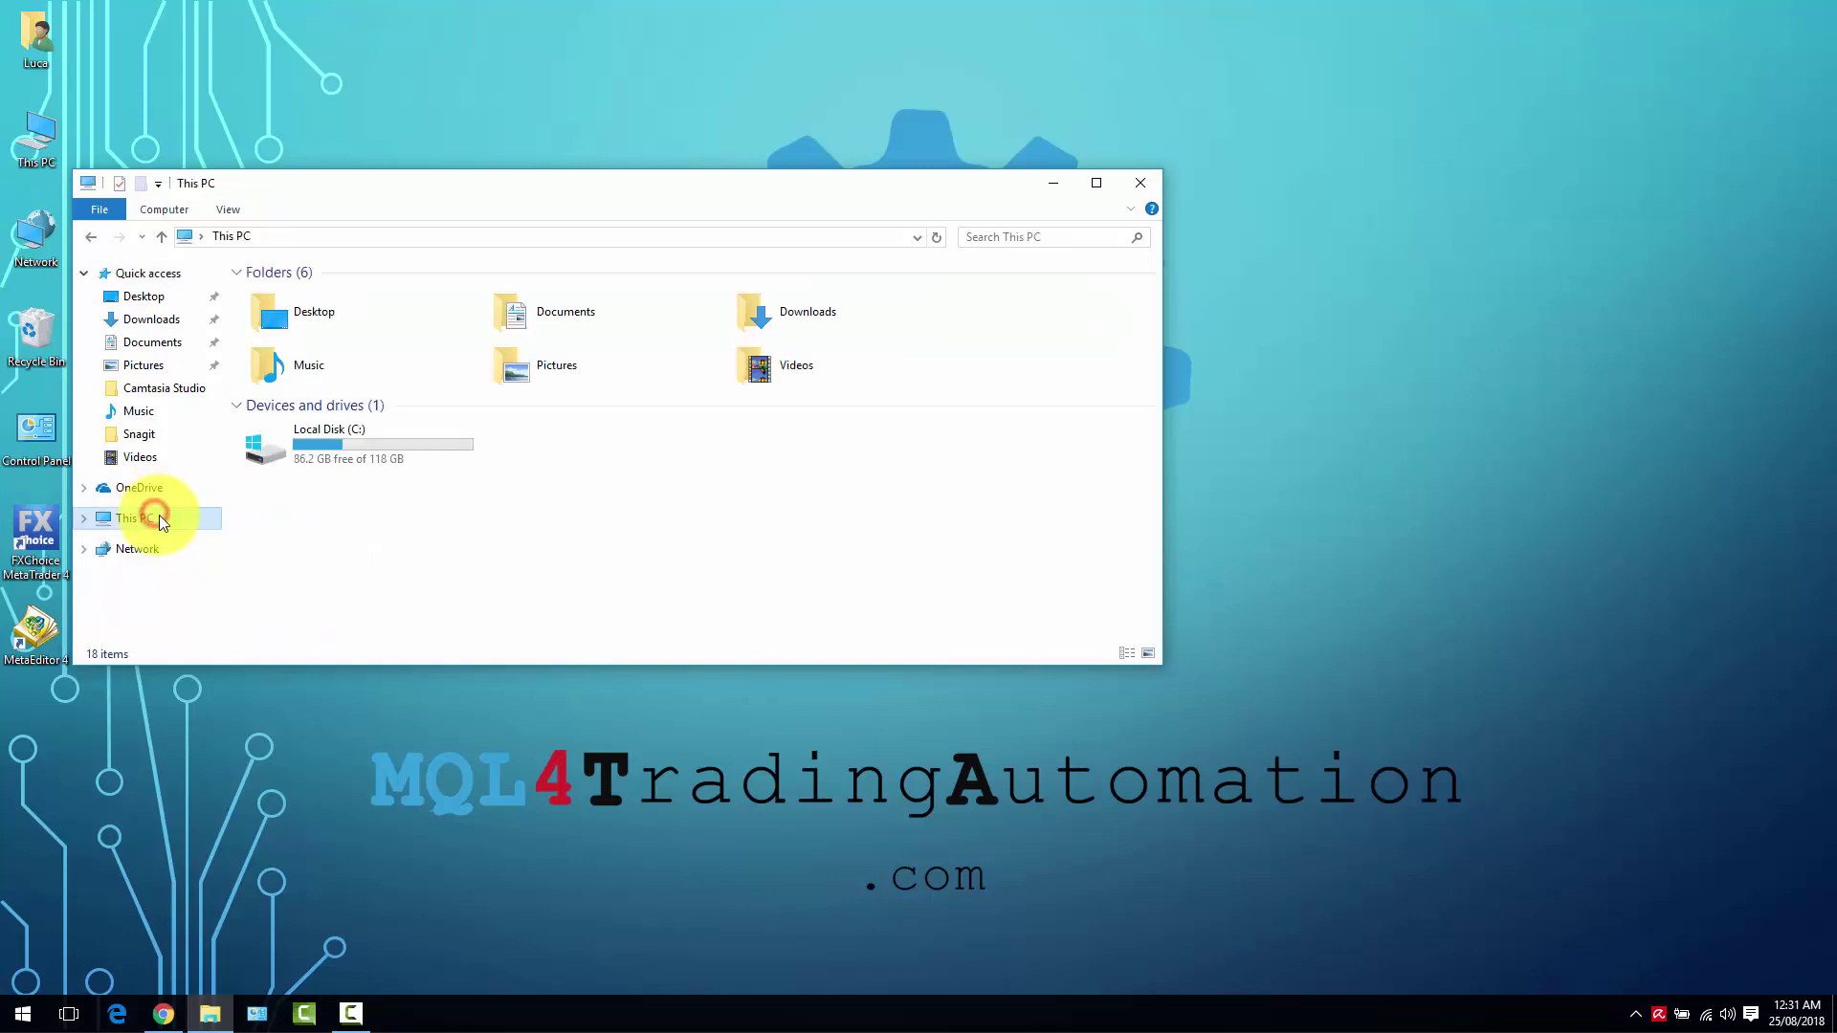
double_click(295, 458)
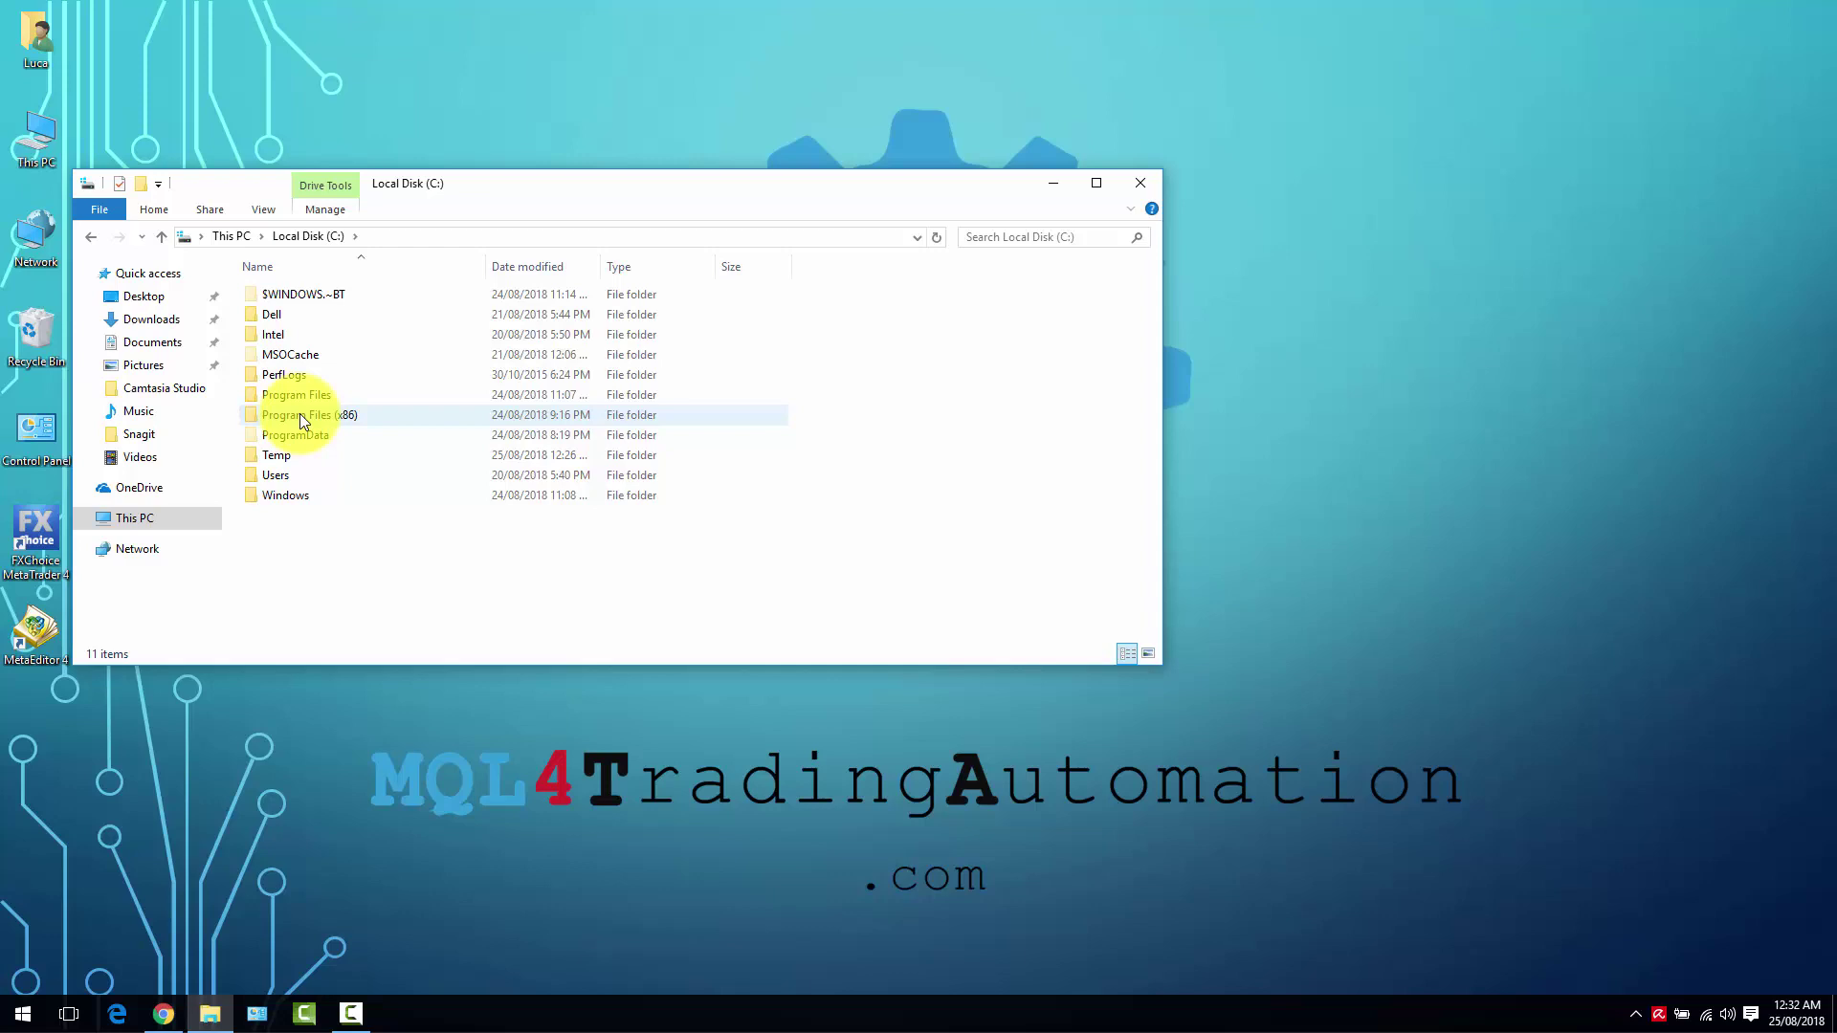
double_click(279, 419)
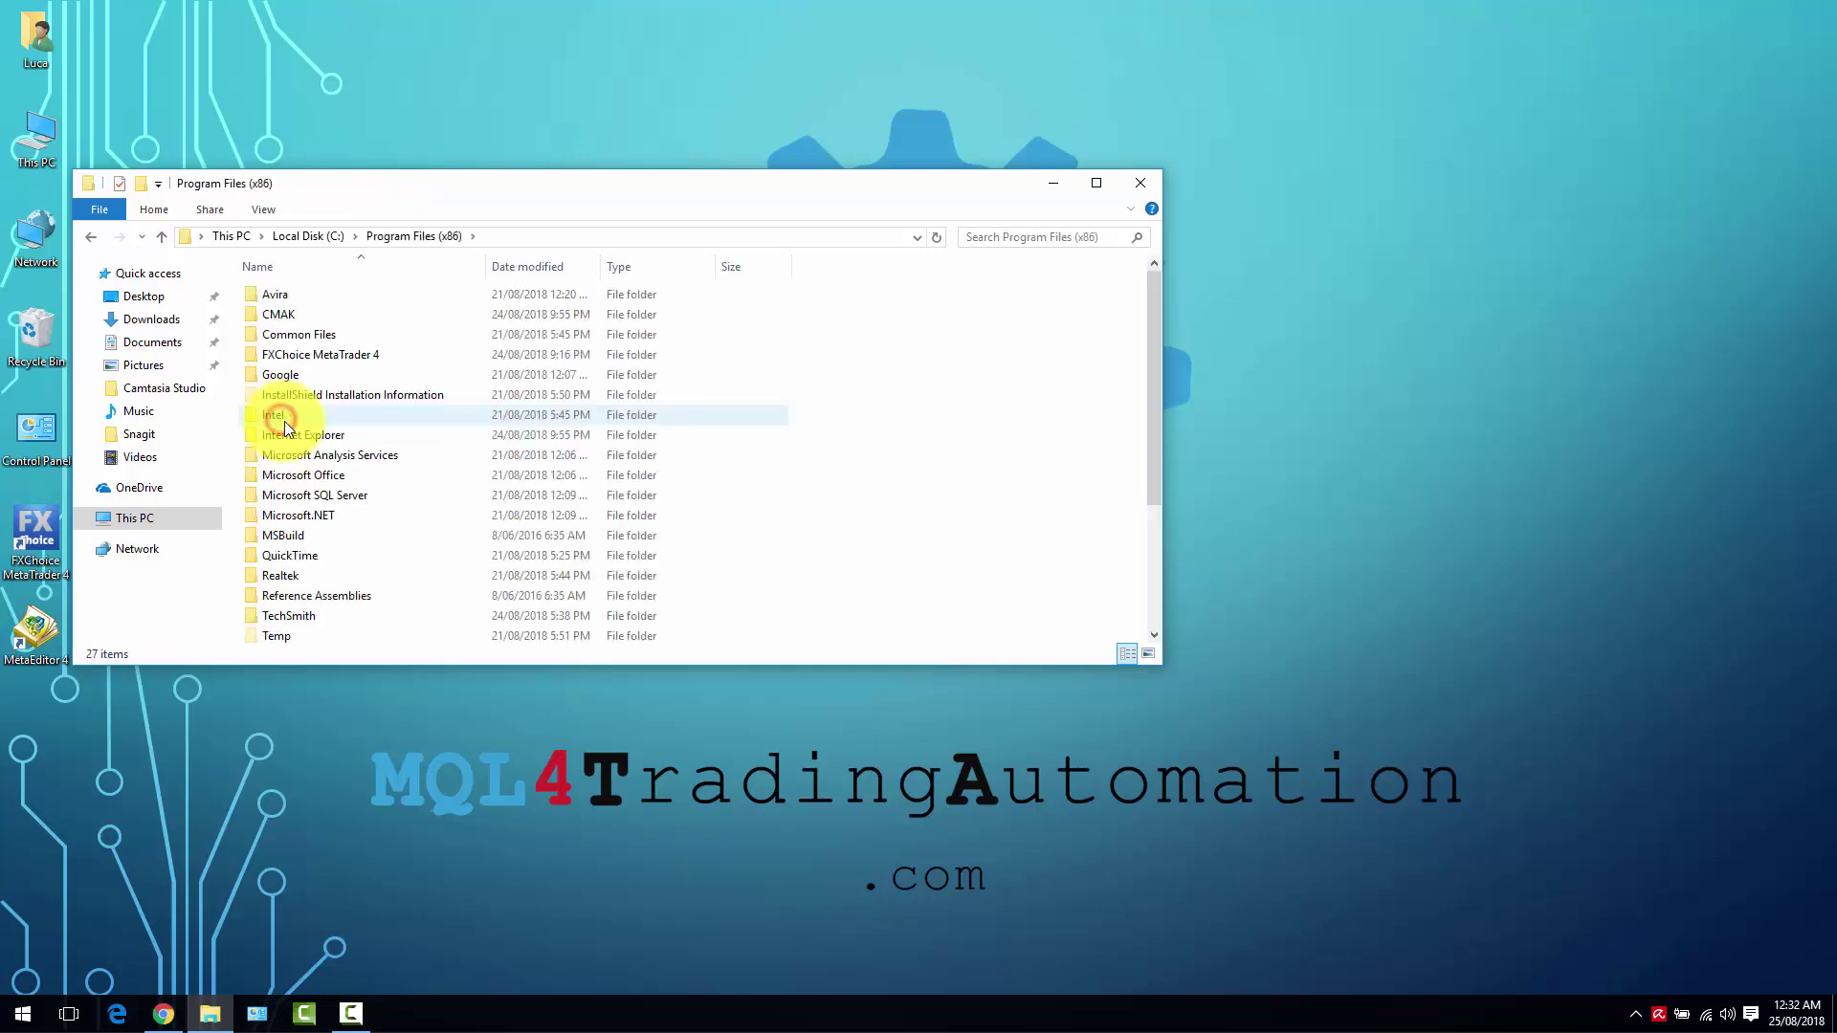
- Copy the FXChoice MetaTrader 4 folder and return to Local Disk (C:)
click(301, 354)
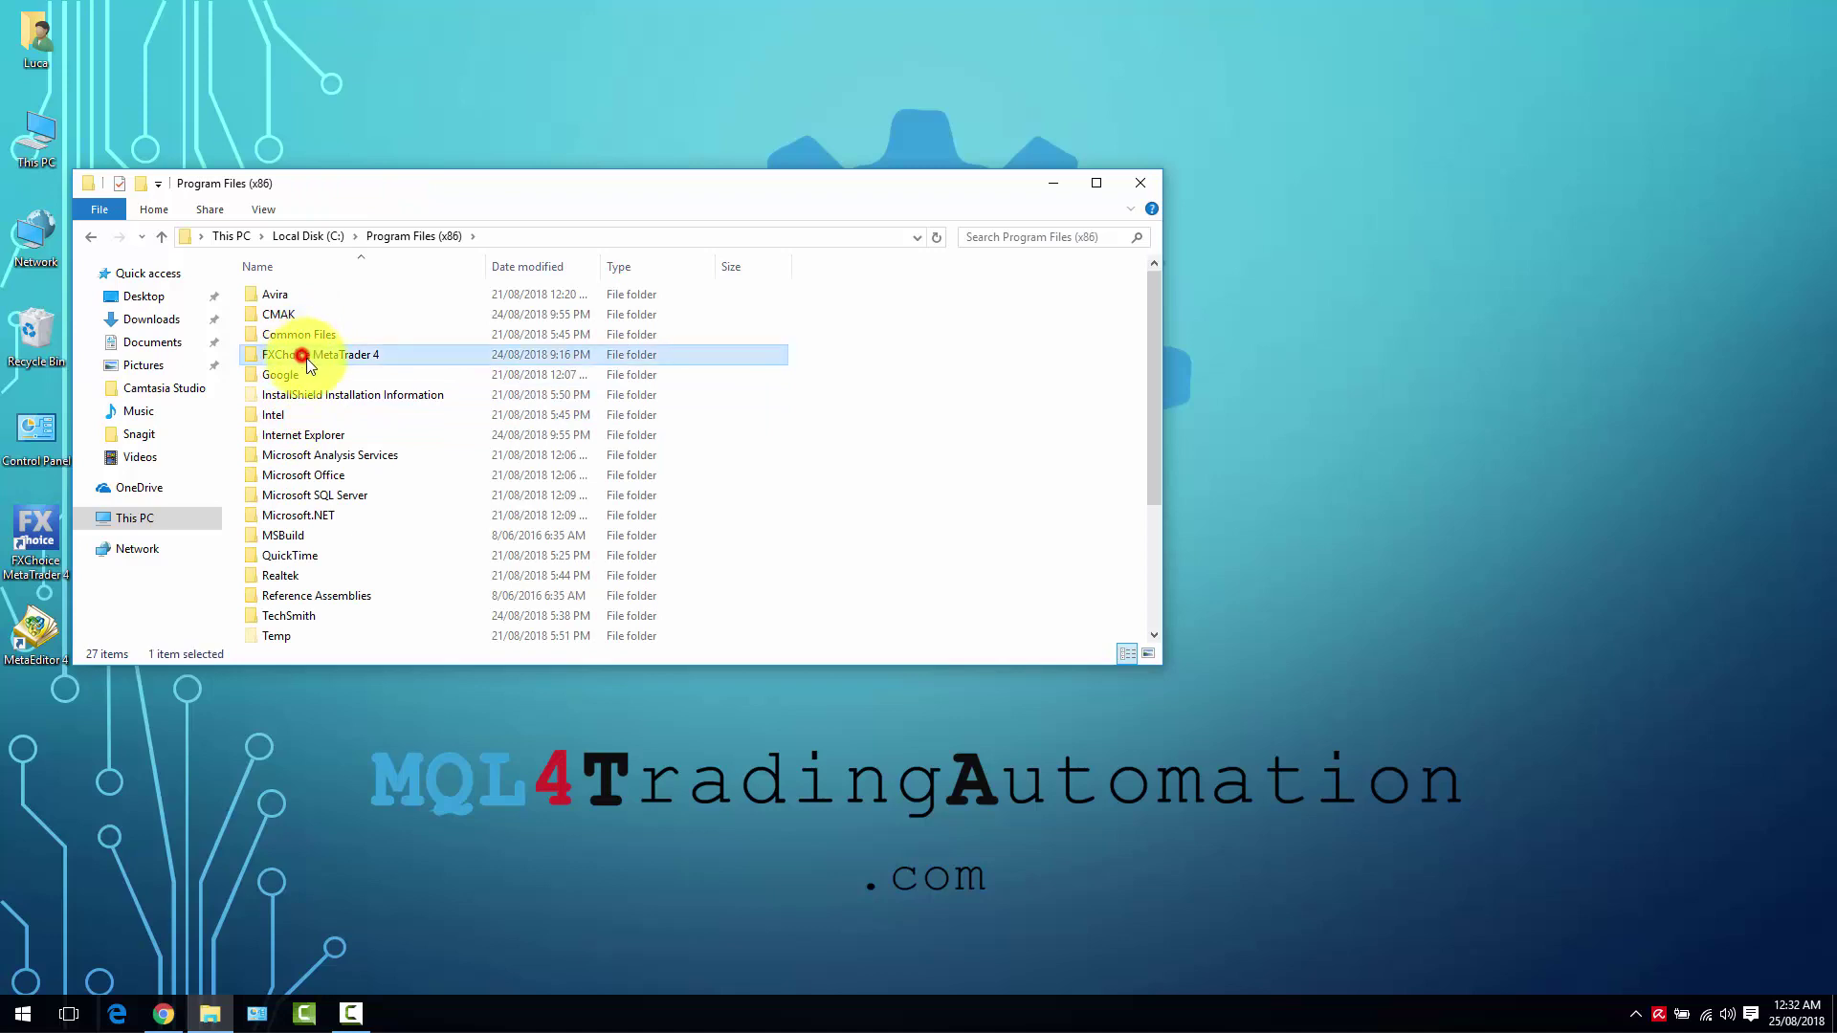
right_click(378, 358)
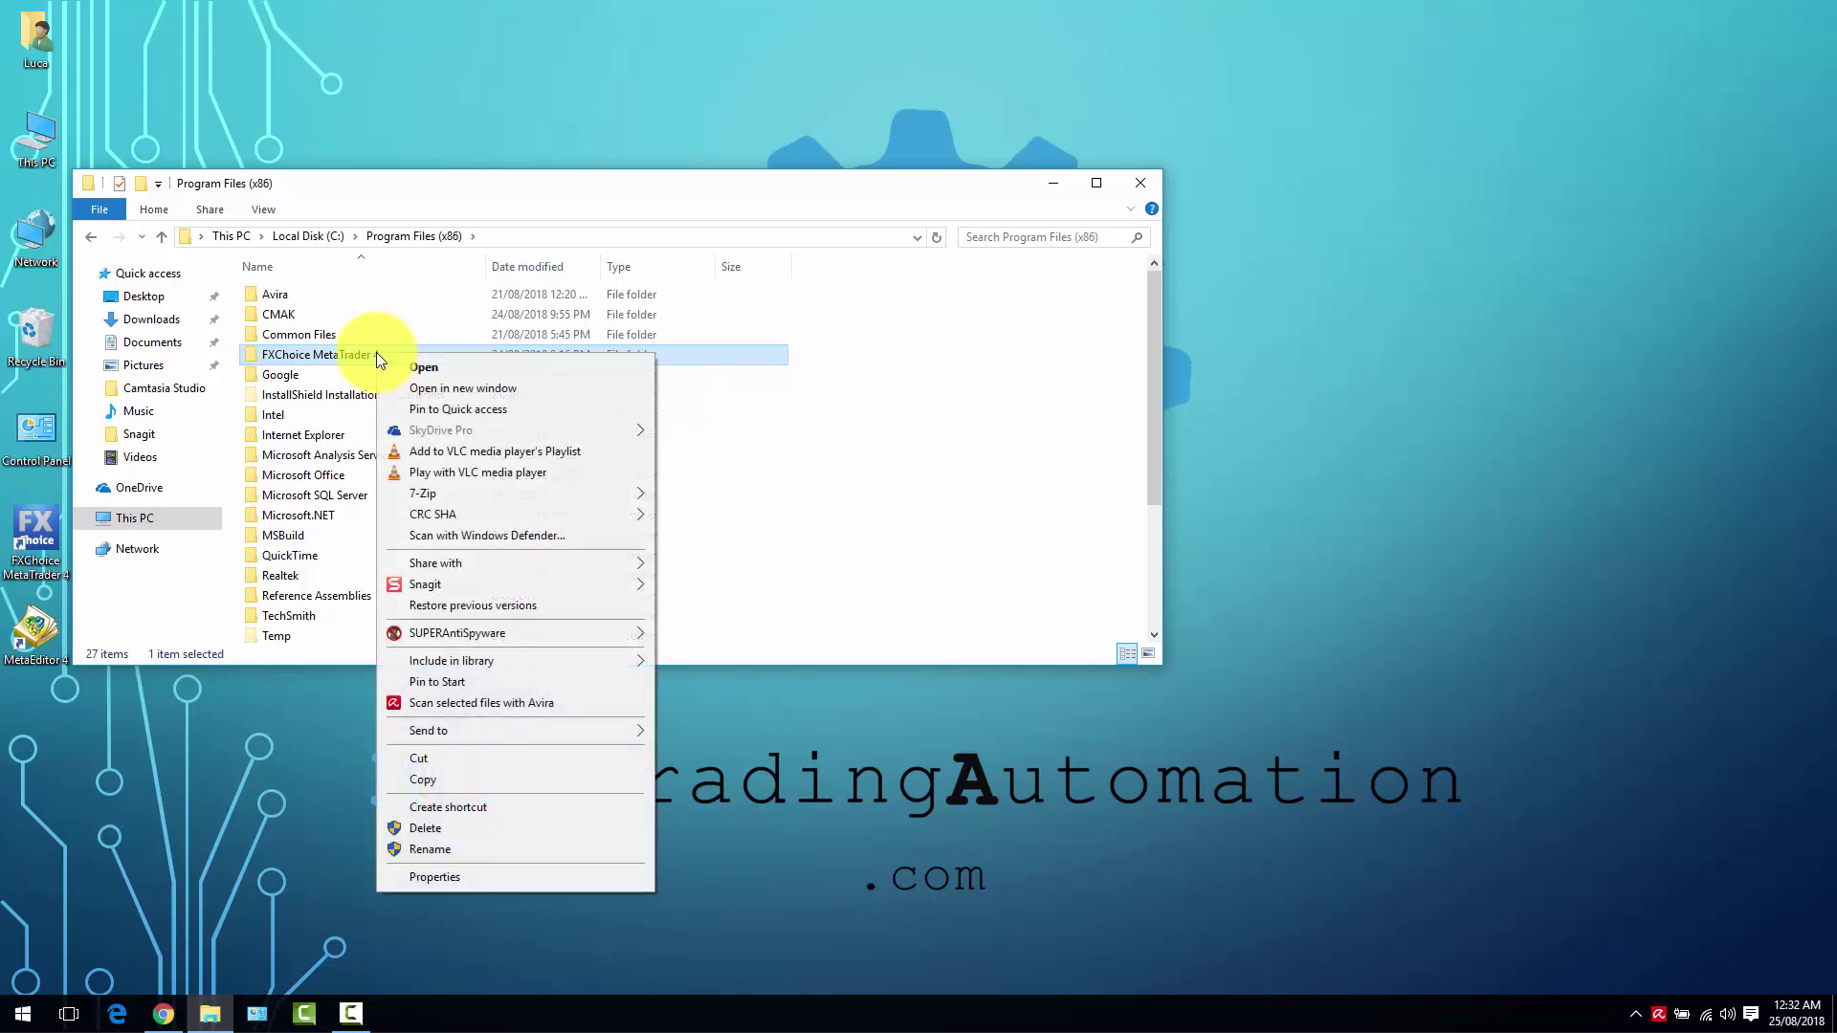
click(462, 779)
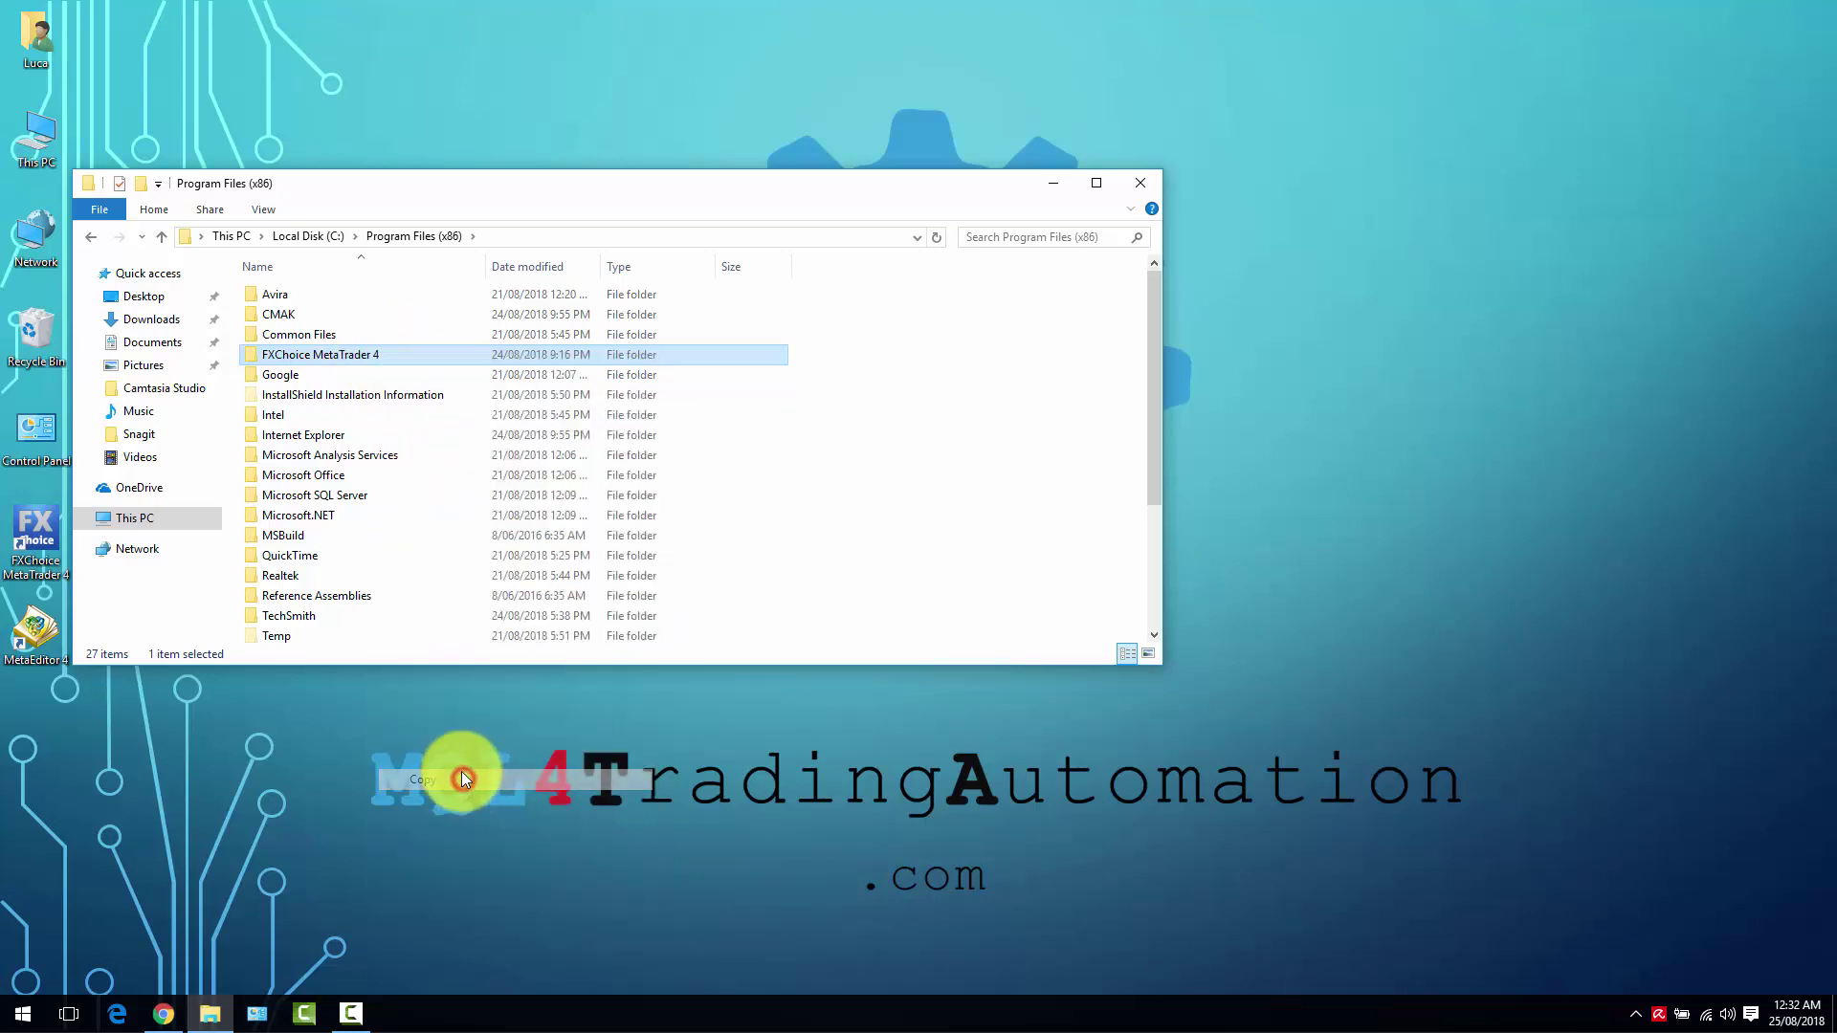
click(326, 235)
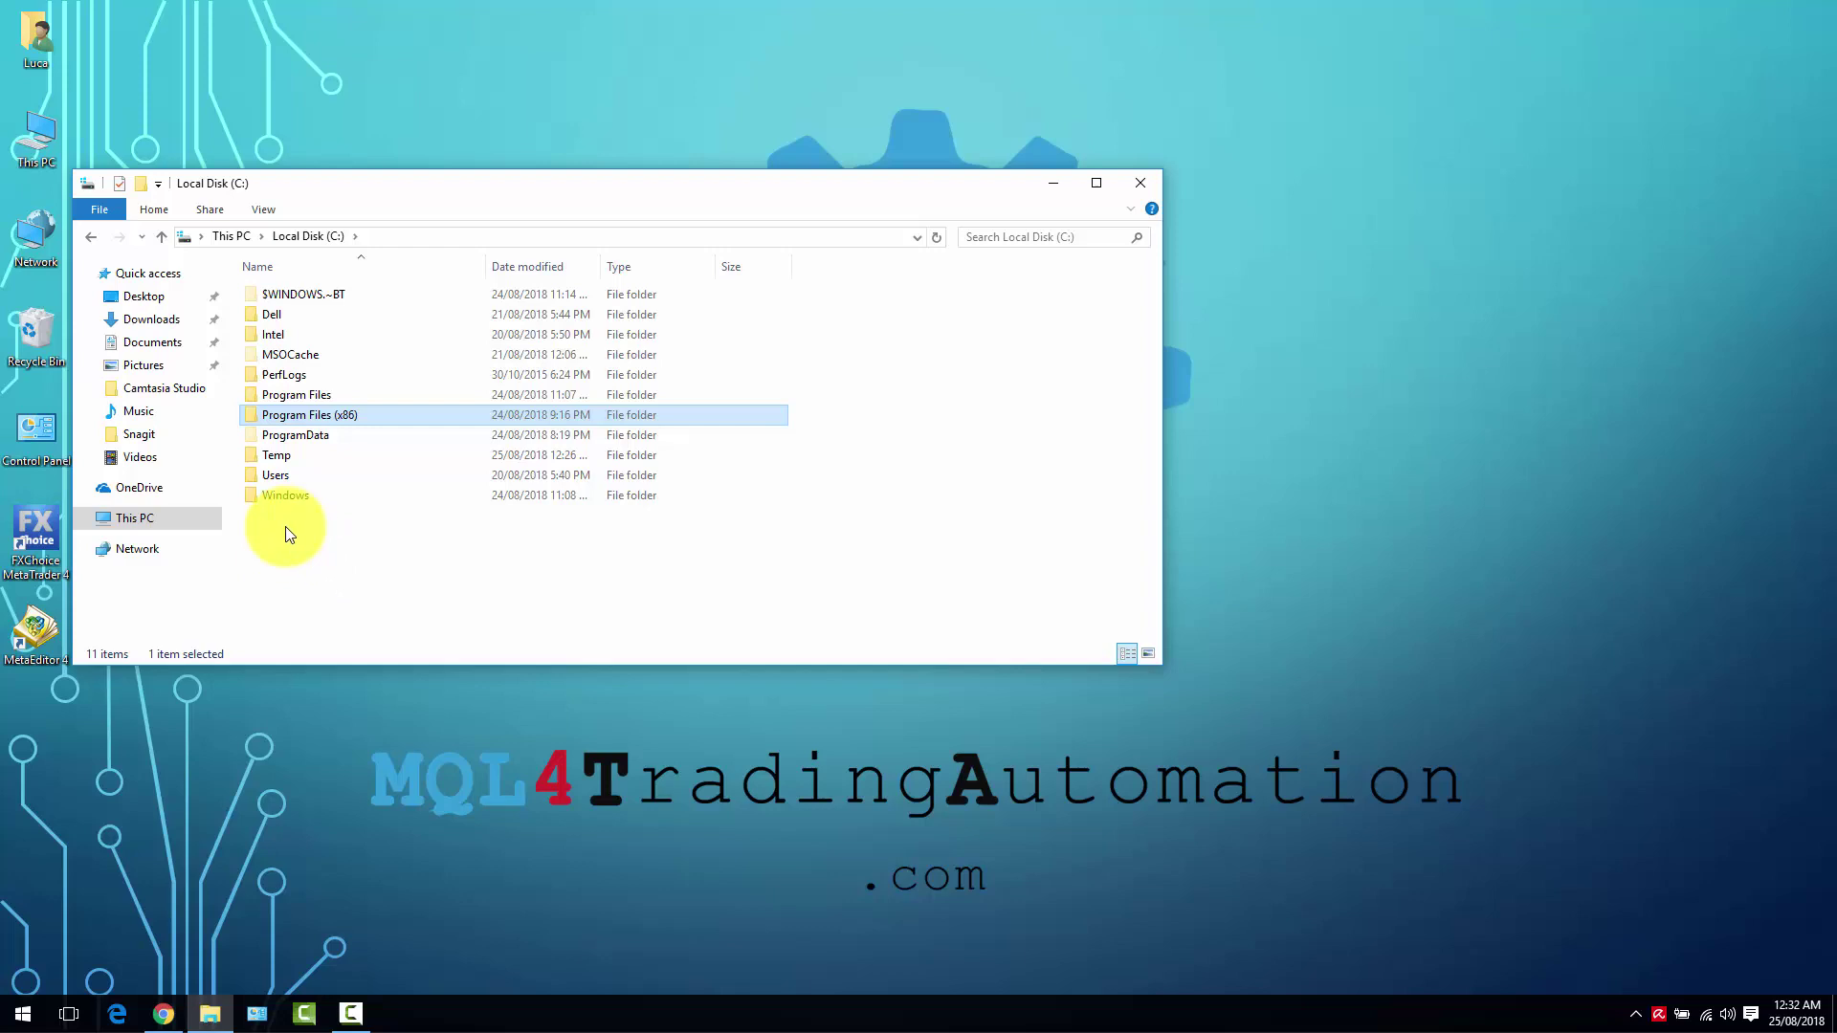
- Paste the FXChoice MetaTrader 4 folder into C:\Temp and open the copy
double_click(289, 456)
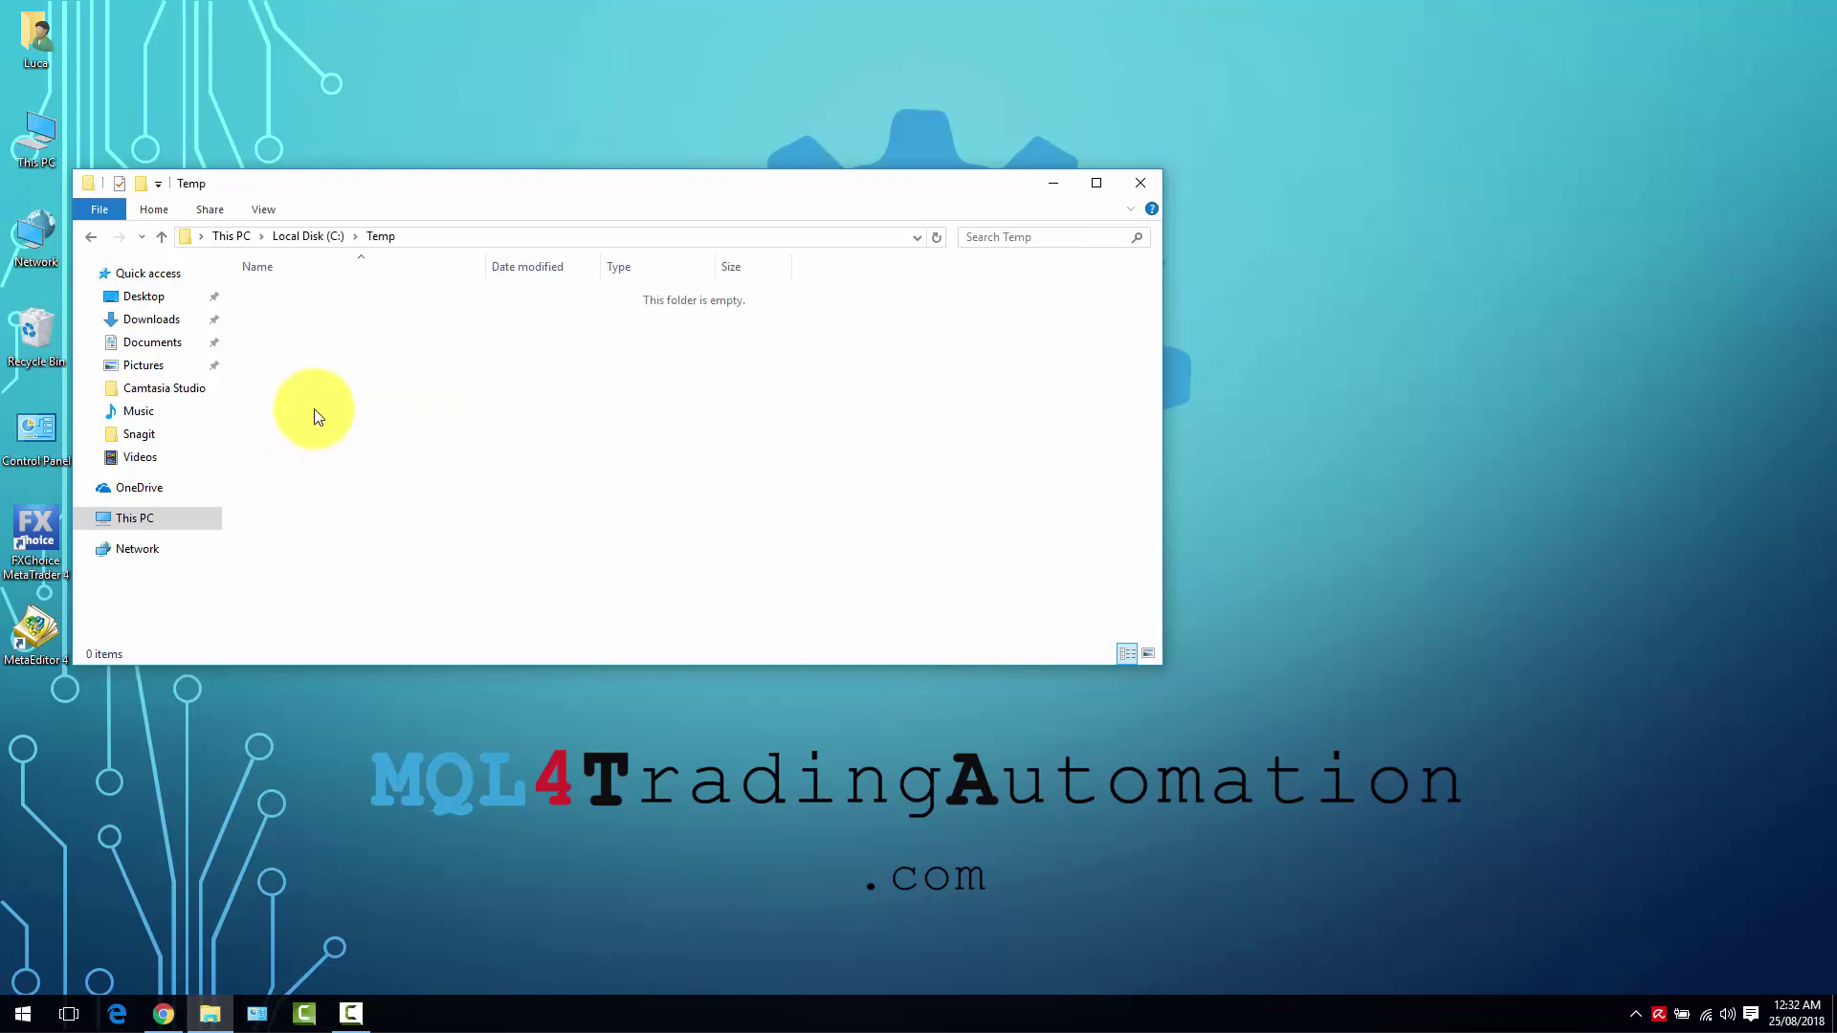
right_click(318, 360)
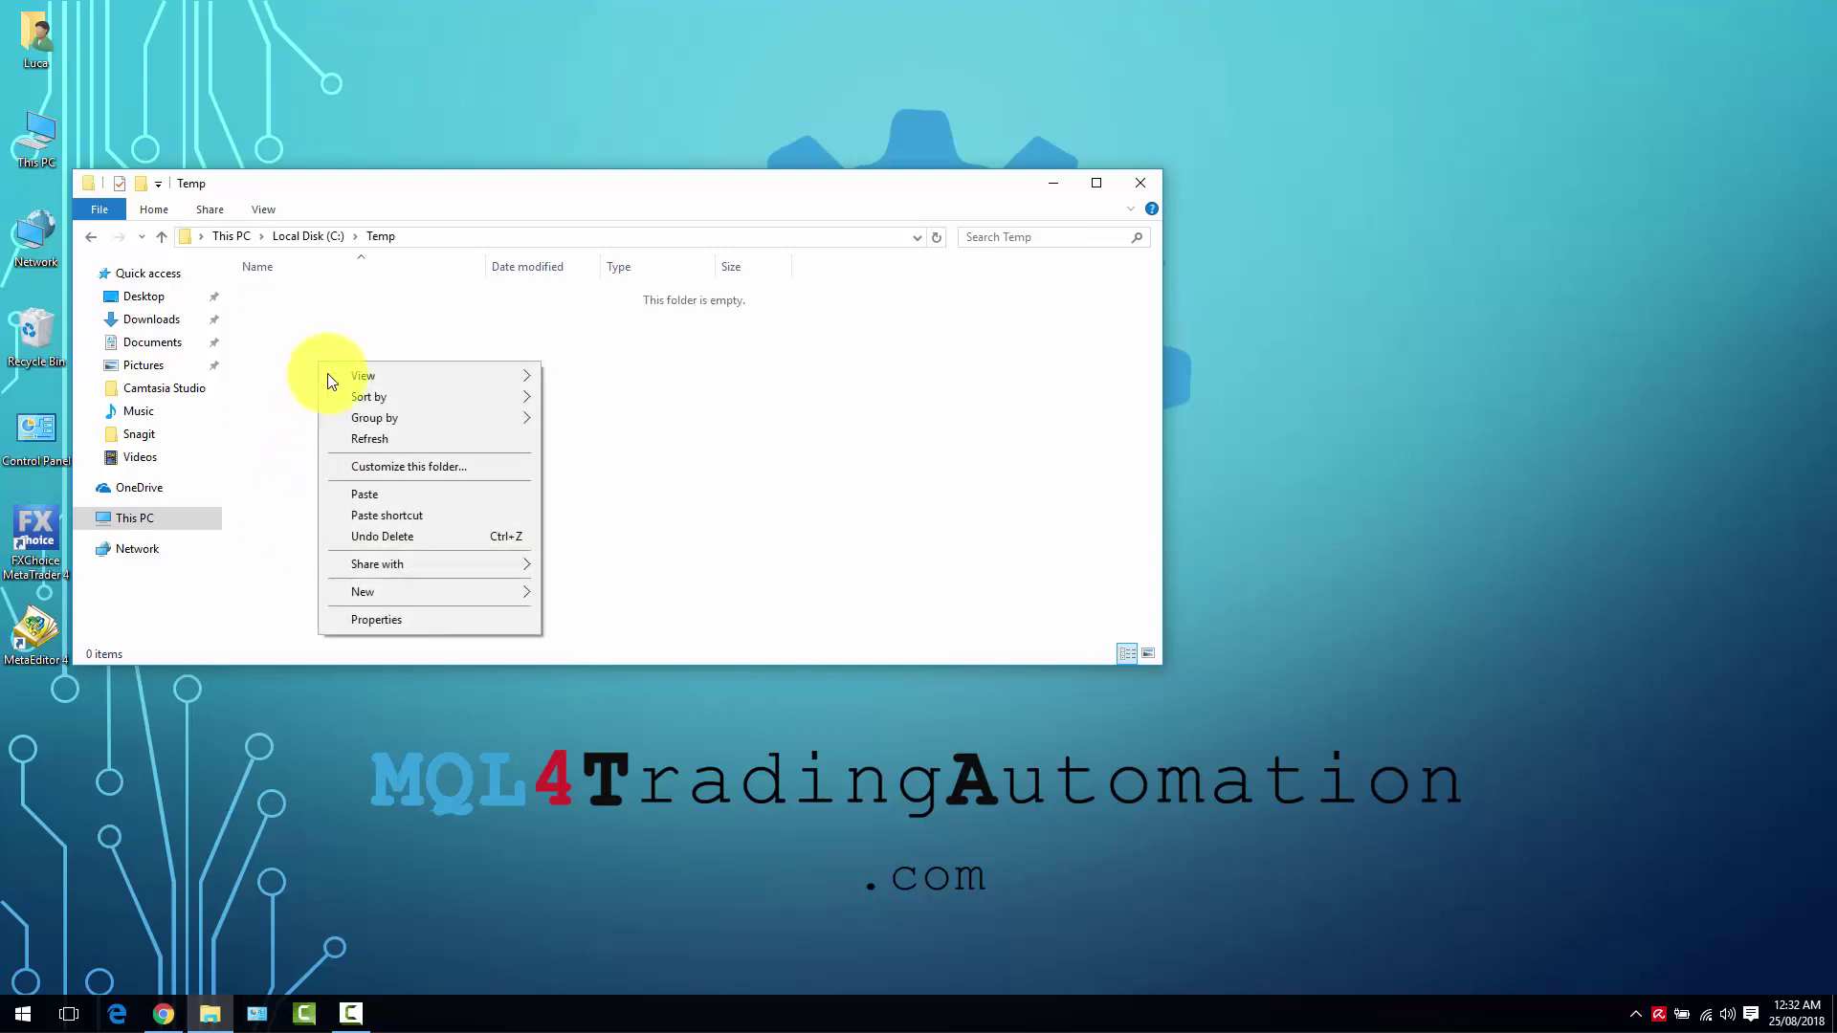
click(358, 483)
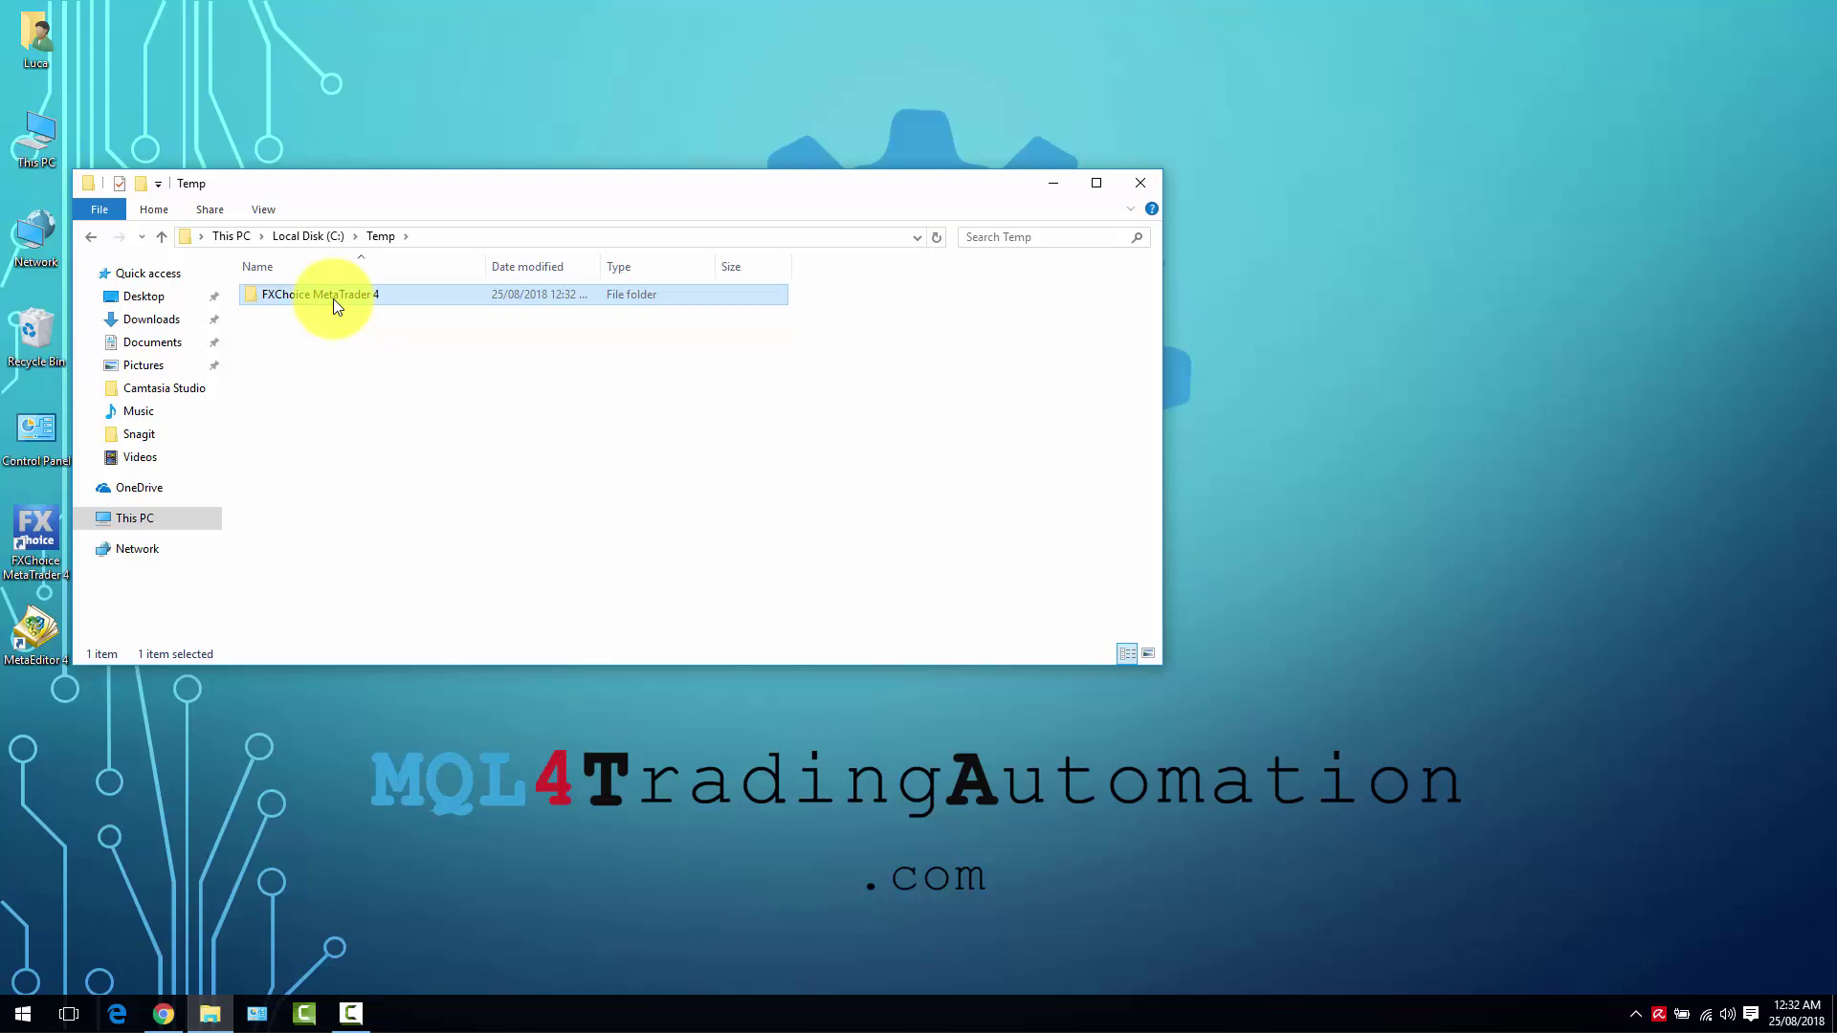
double_click(333, 298)
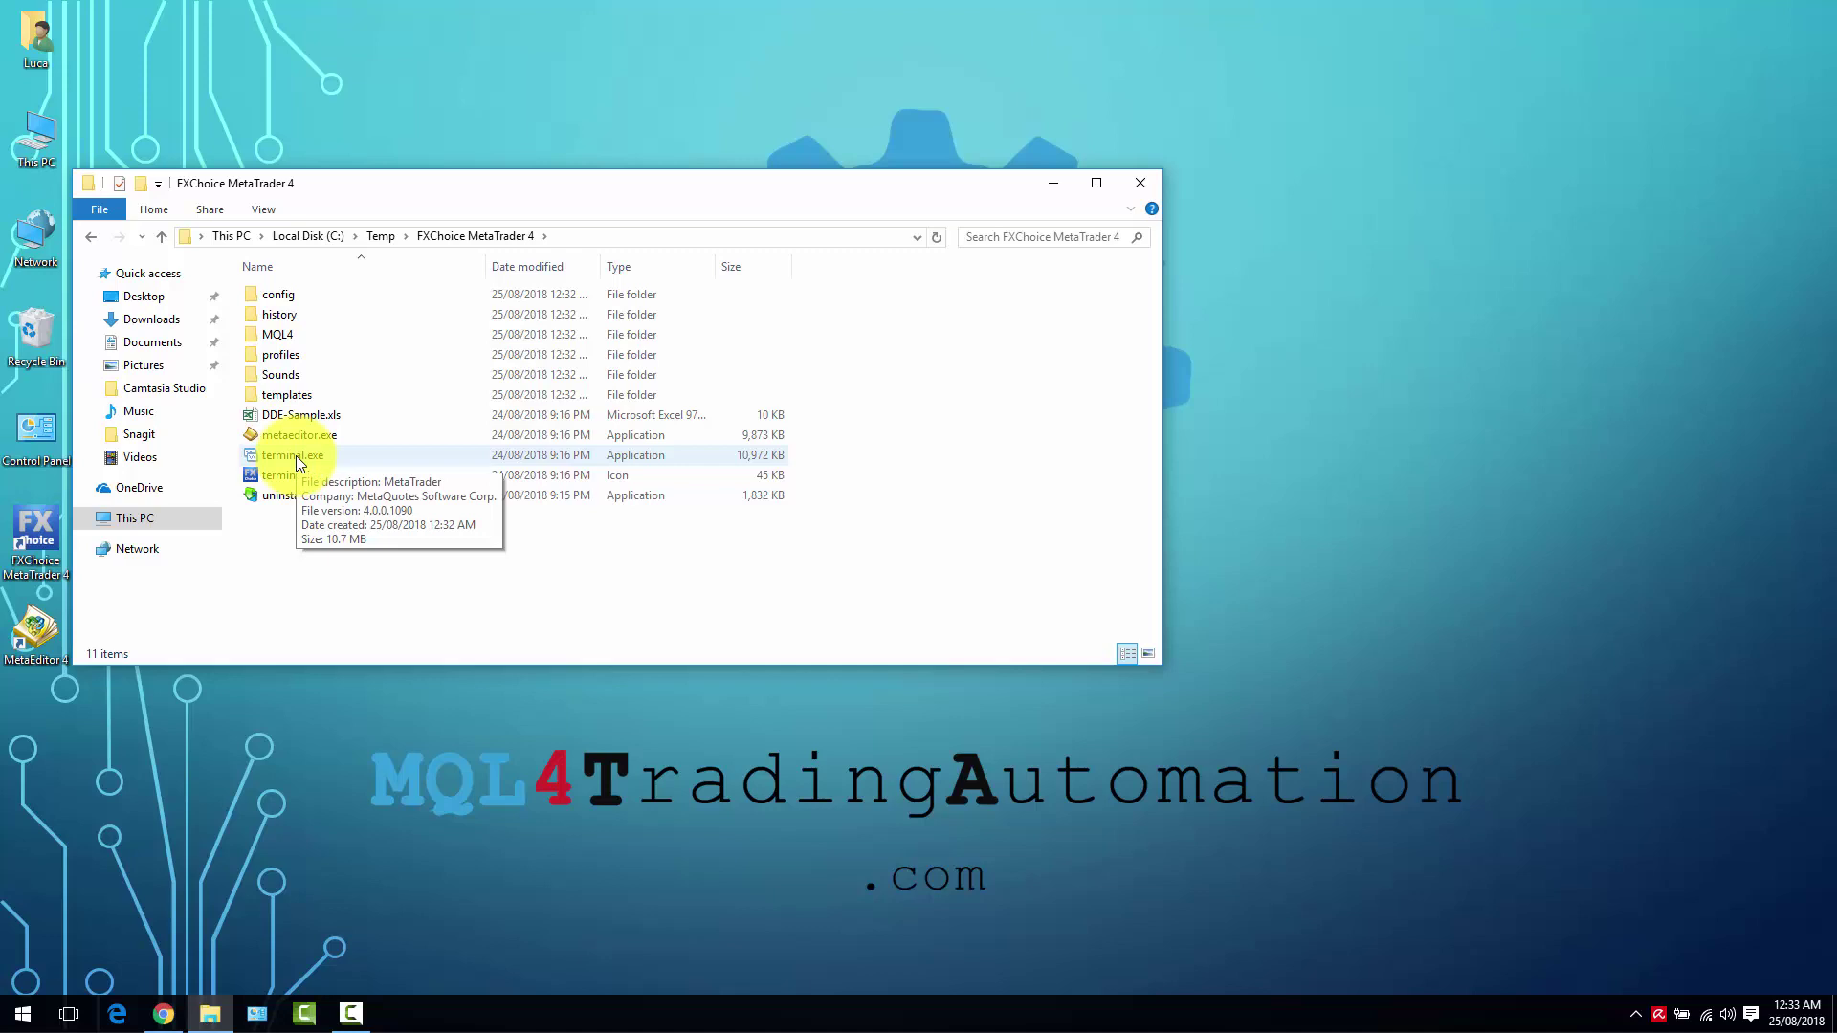
- Create a shortcut to terminal.exe in the copied folder
drag(296, 456, 301, 564)
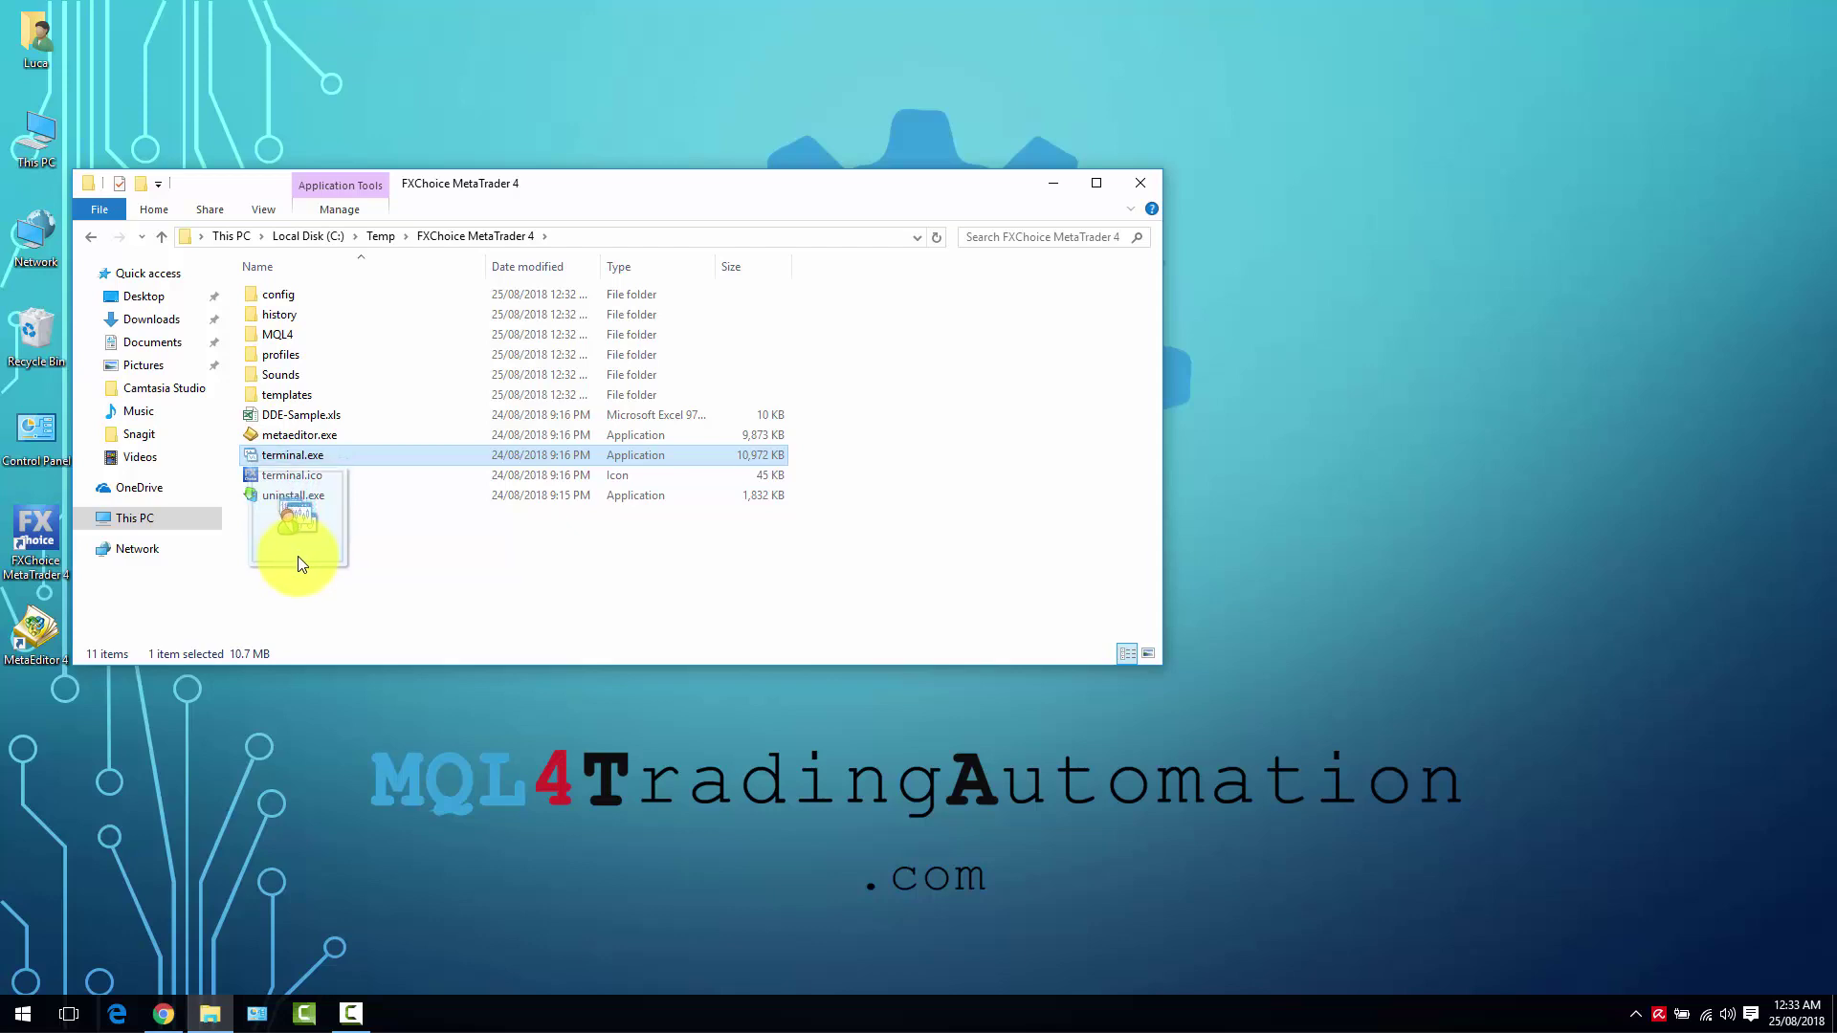
drag(299, 565, 301, 565)
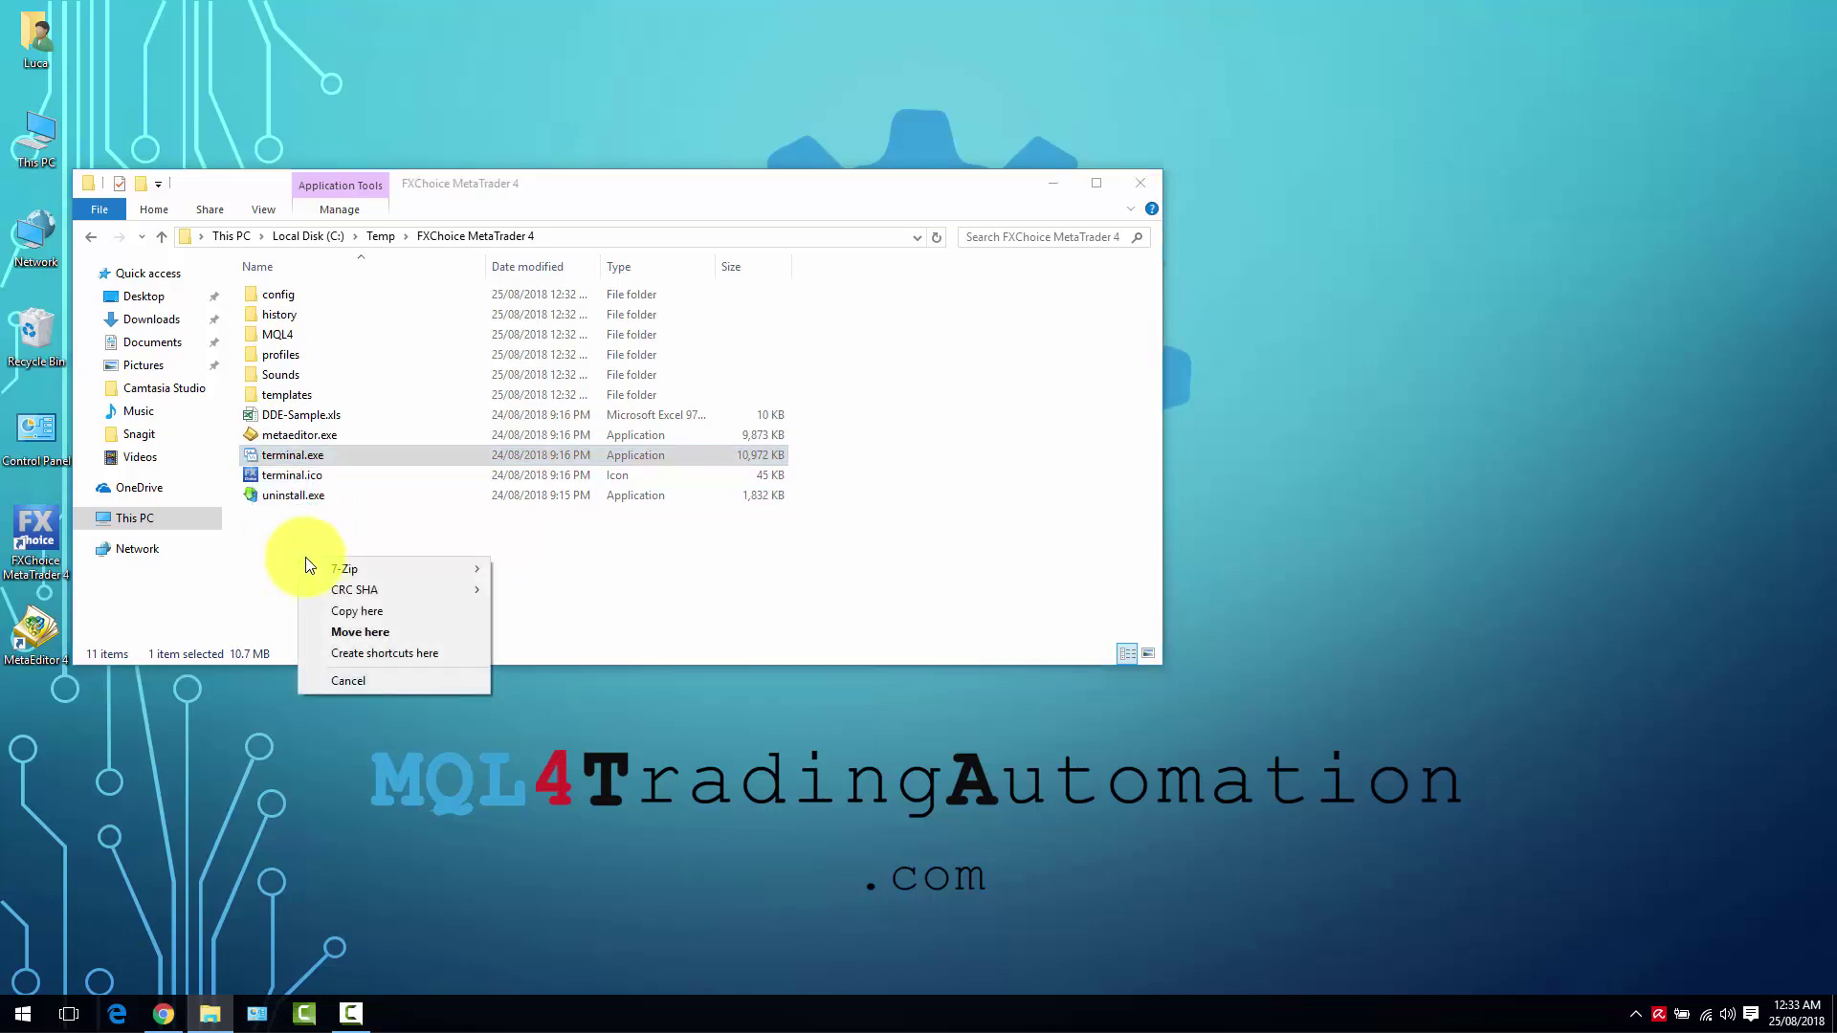
click(358, 647)
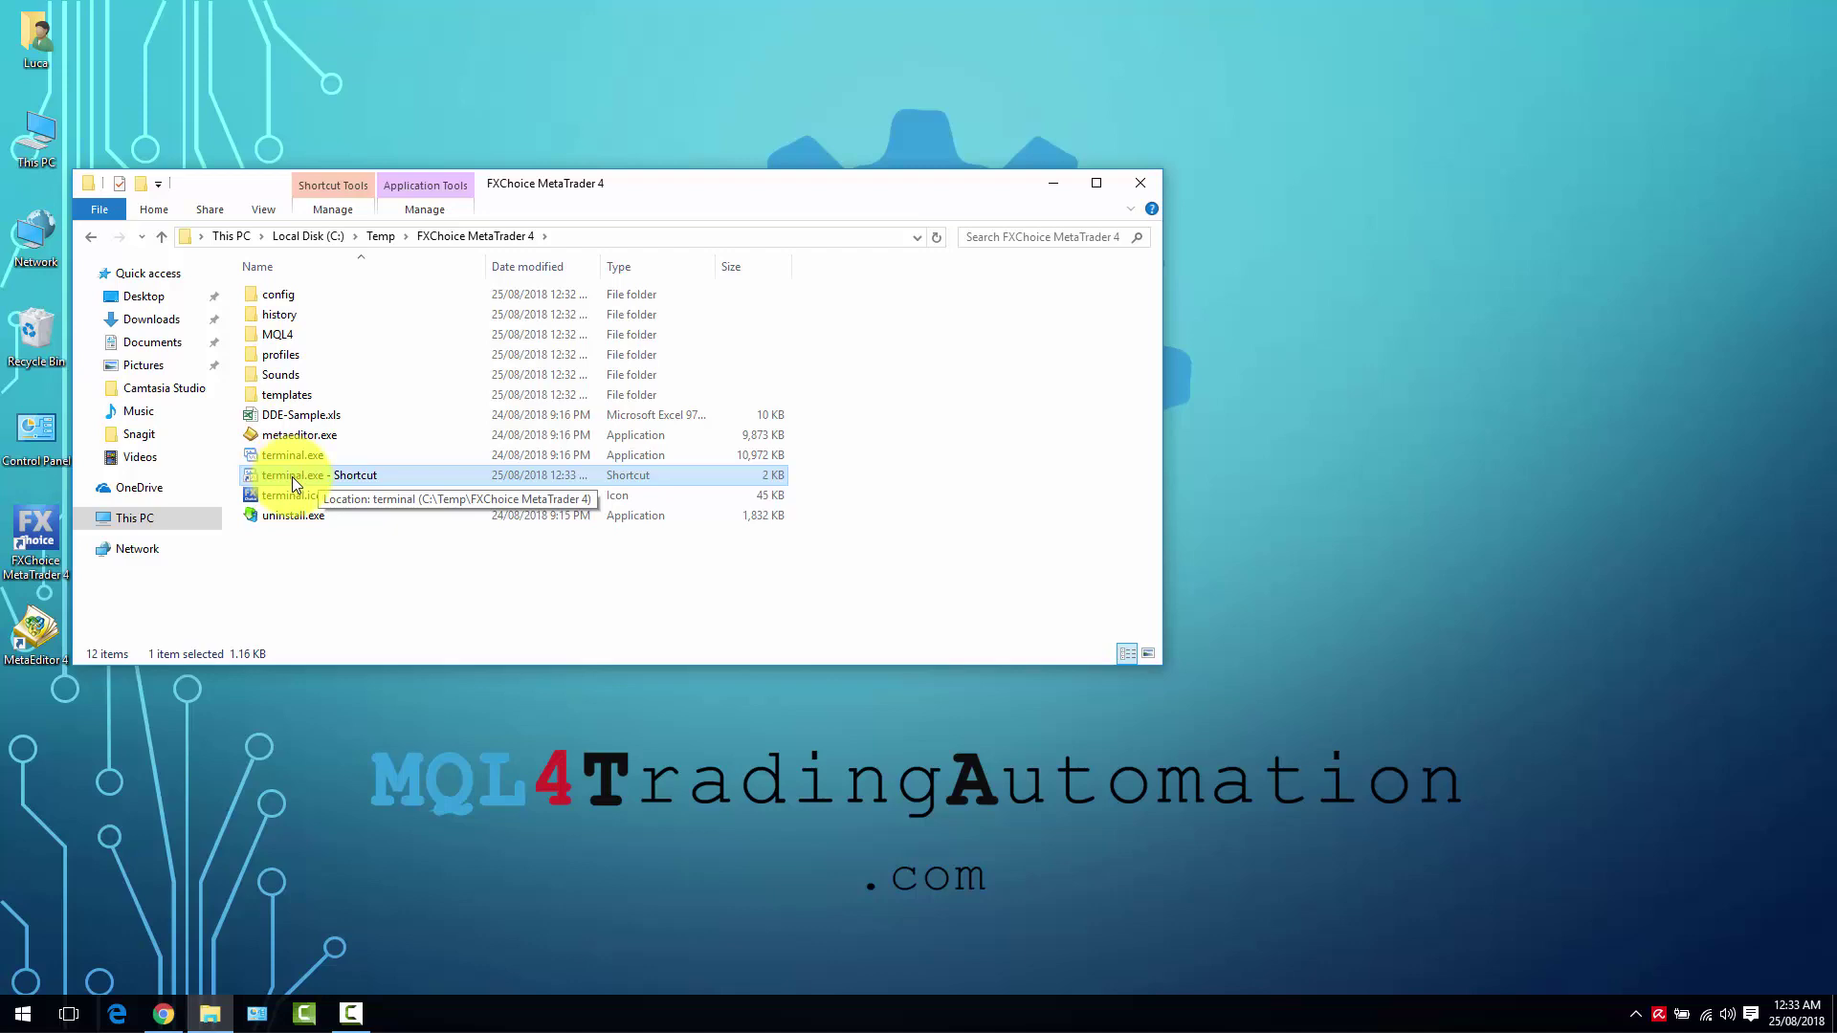
- Rename the new shortcut to 'Terminal Portable'
click(291, 477)
click(291, 477)
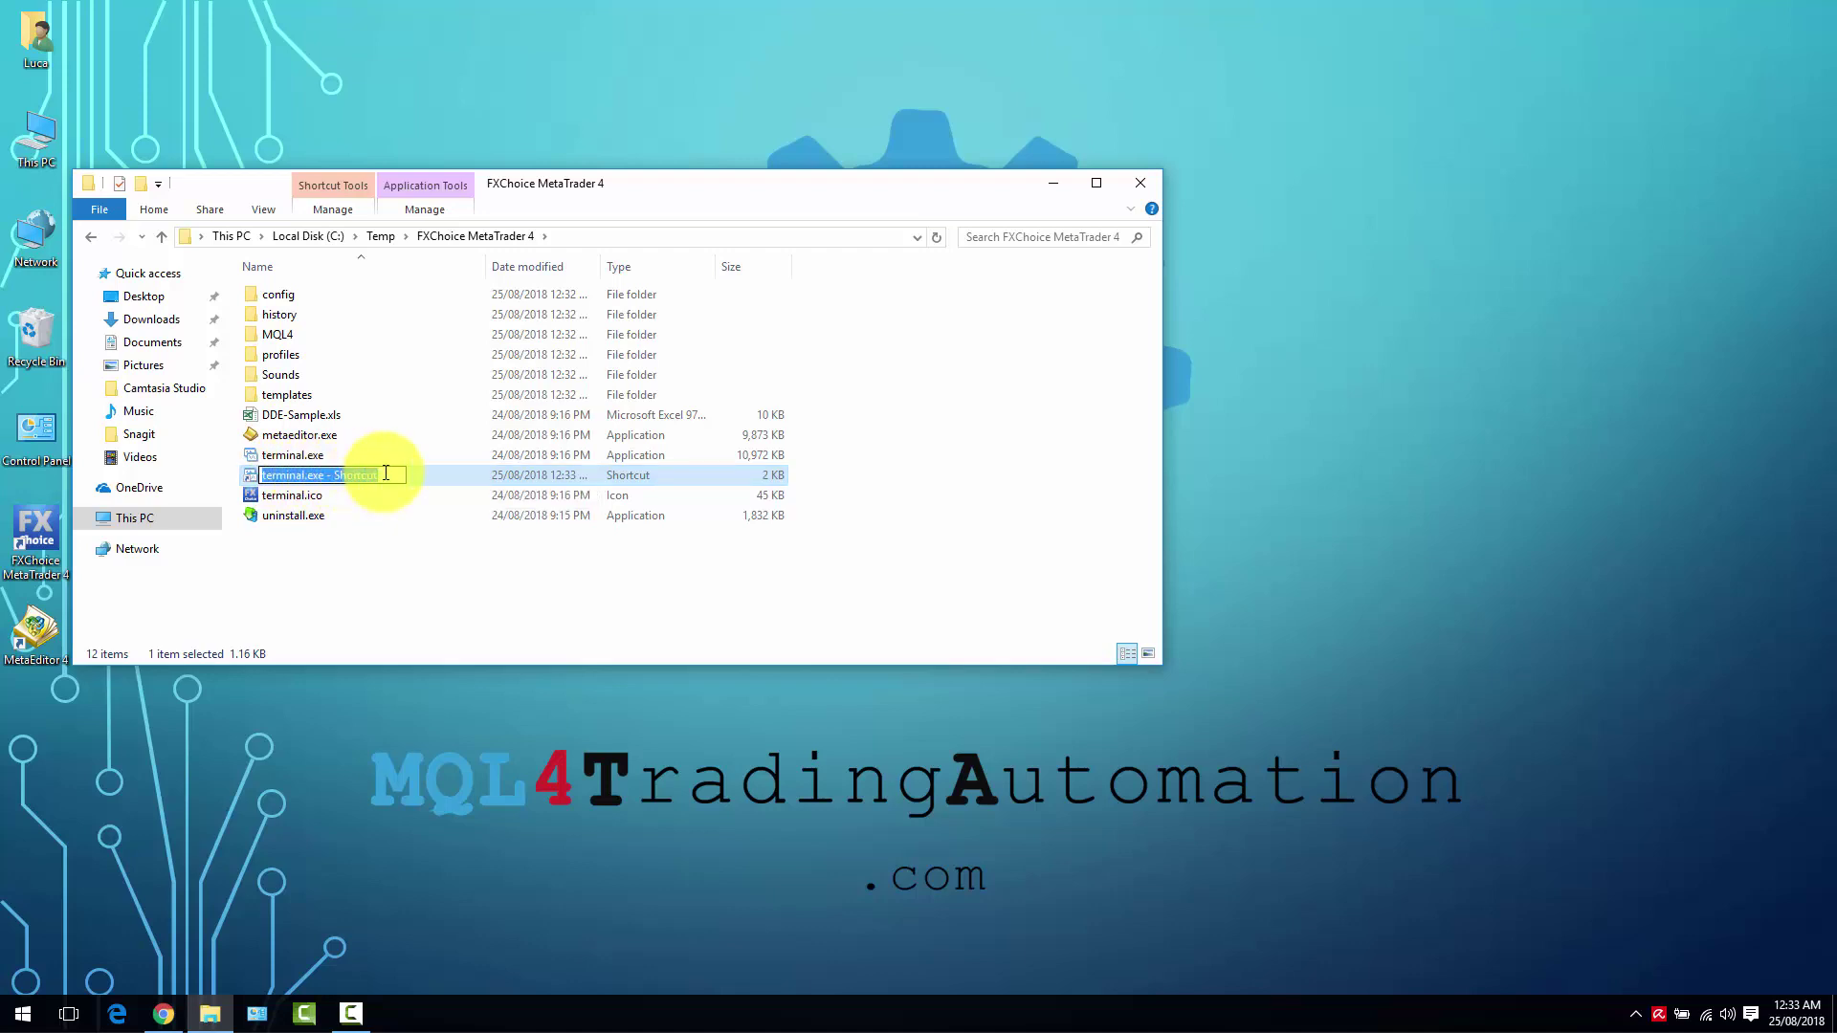
drag(382, 475, 264, 474)
text(Terminal)
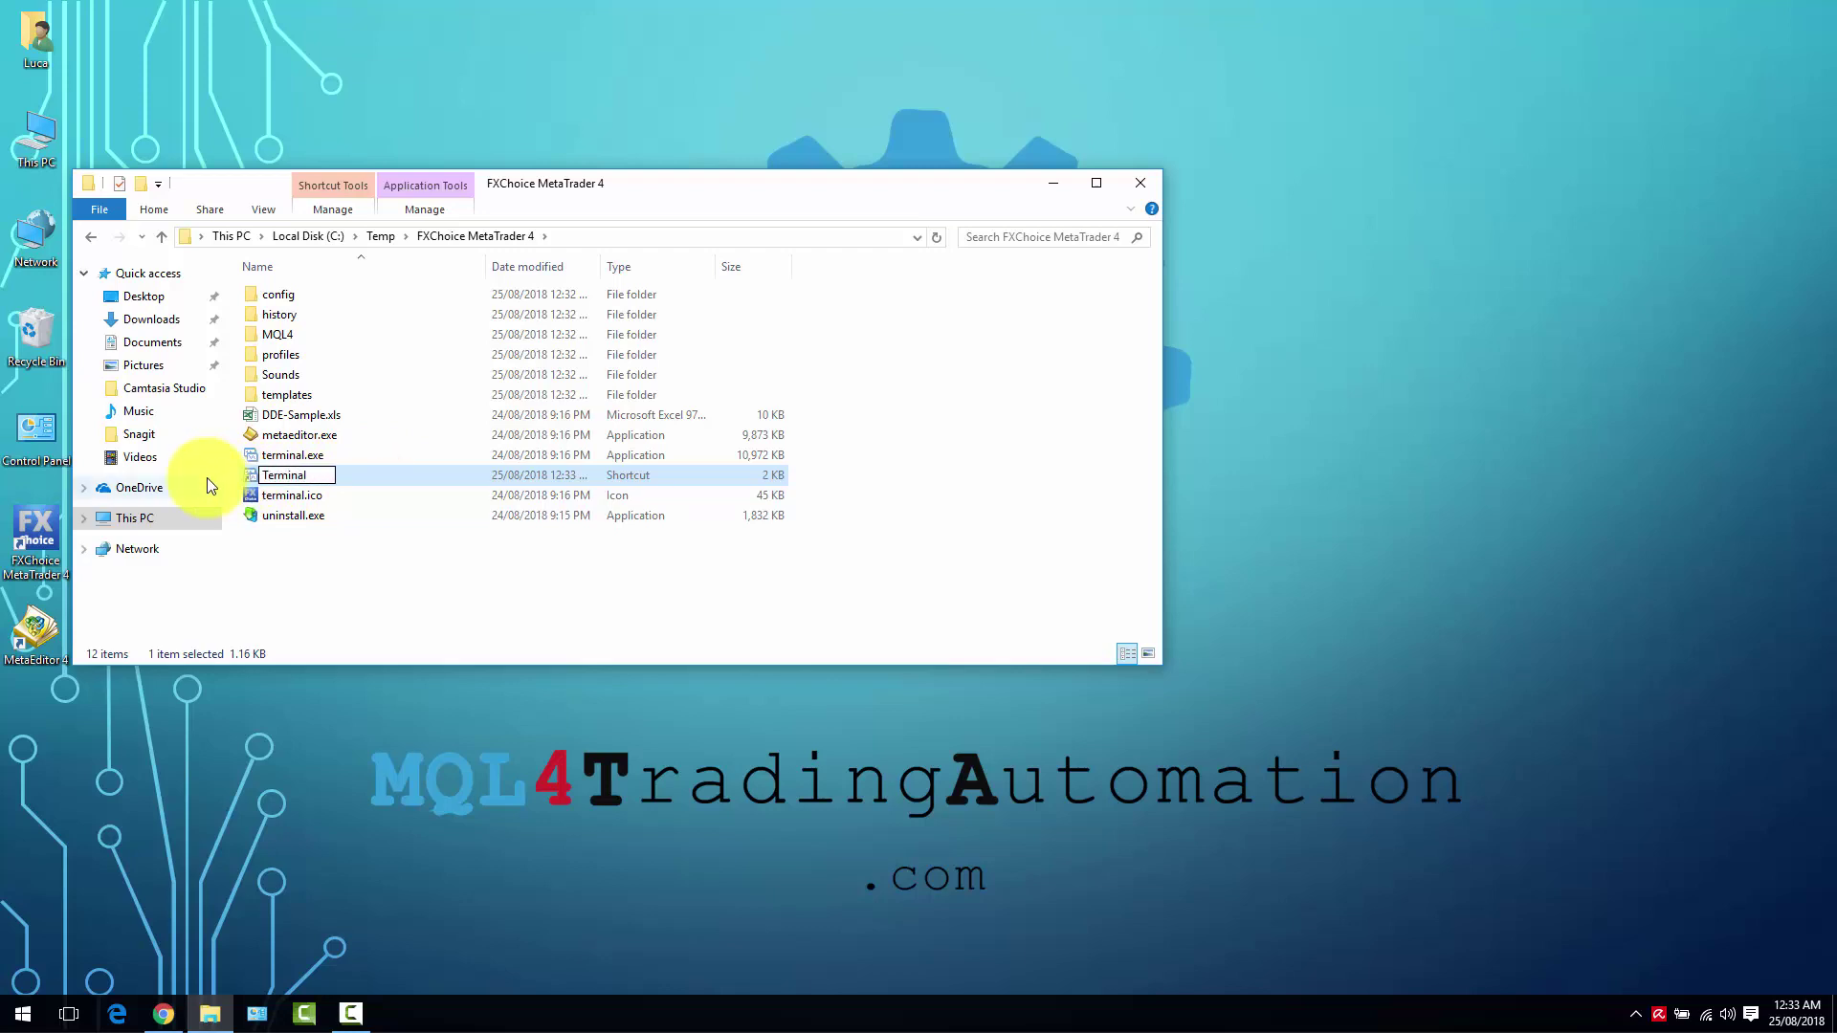
text( Portable)
key(Return)
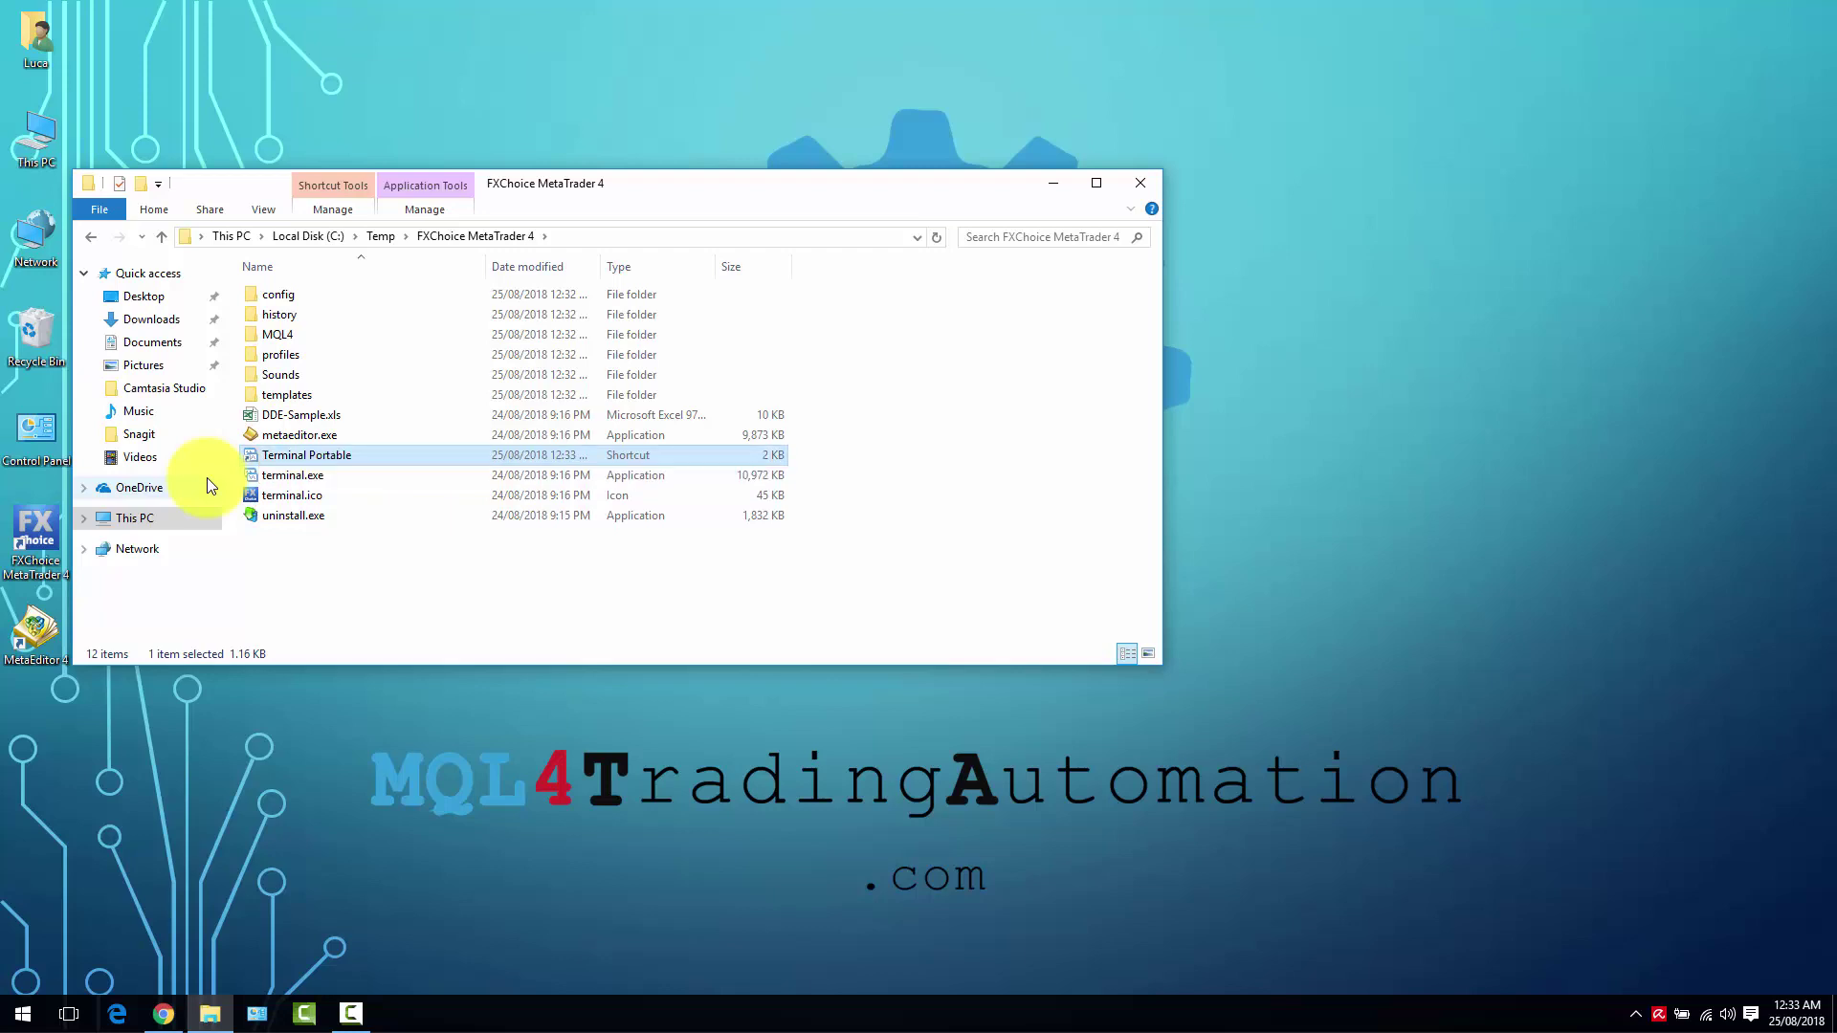
- Append /portable to the Terminal Portable shortcut's Target, apply and confirm
right_click(306, 456)
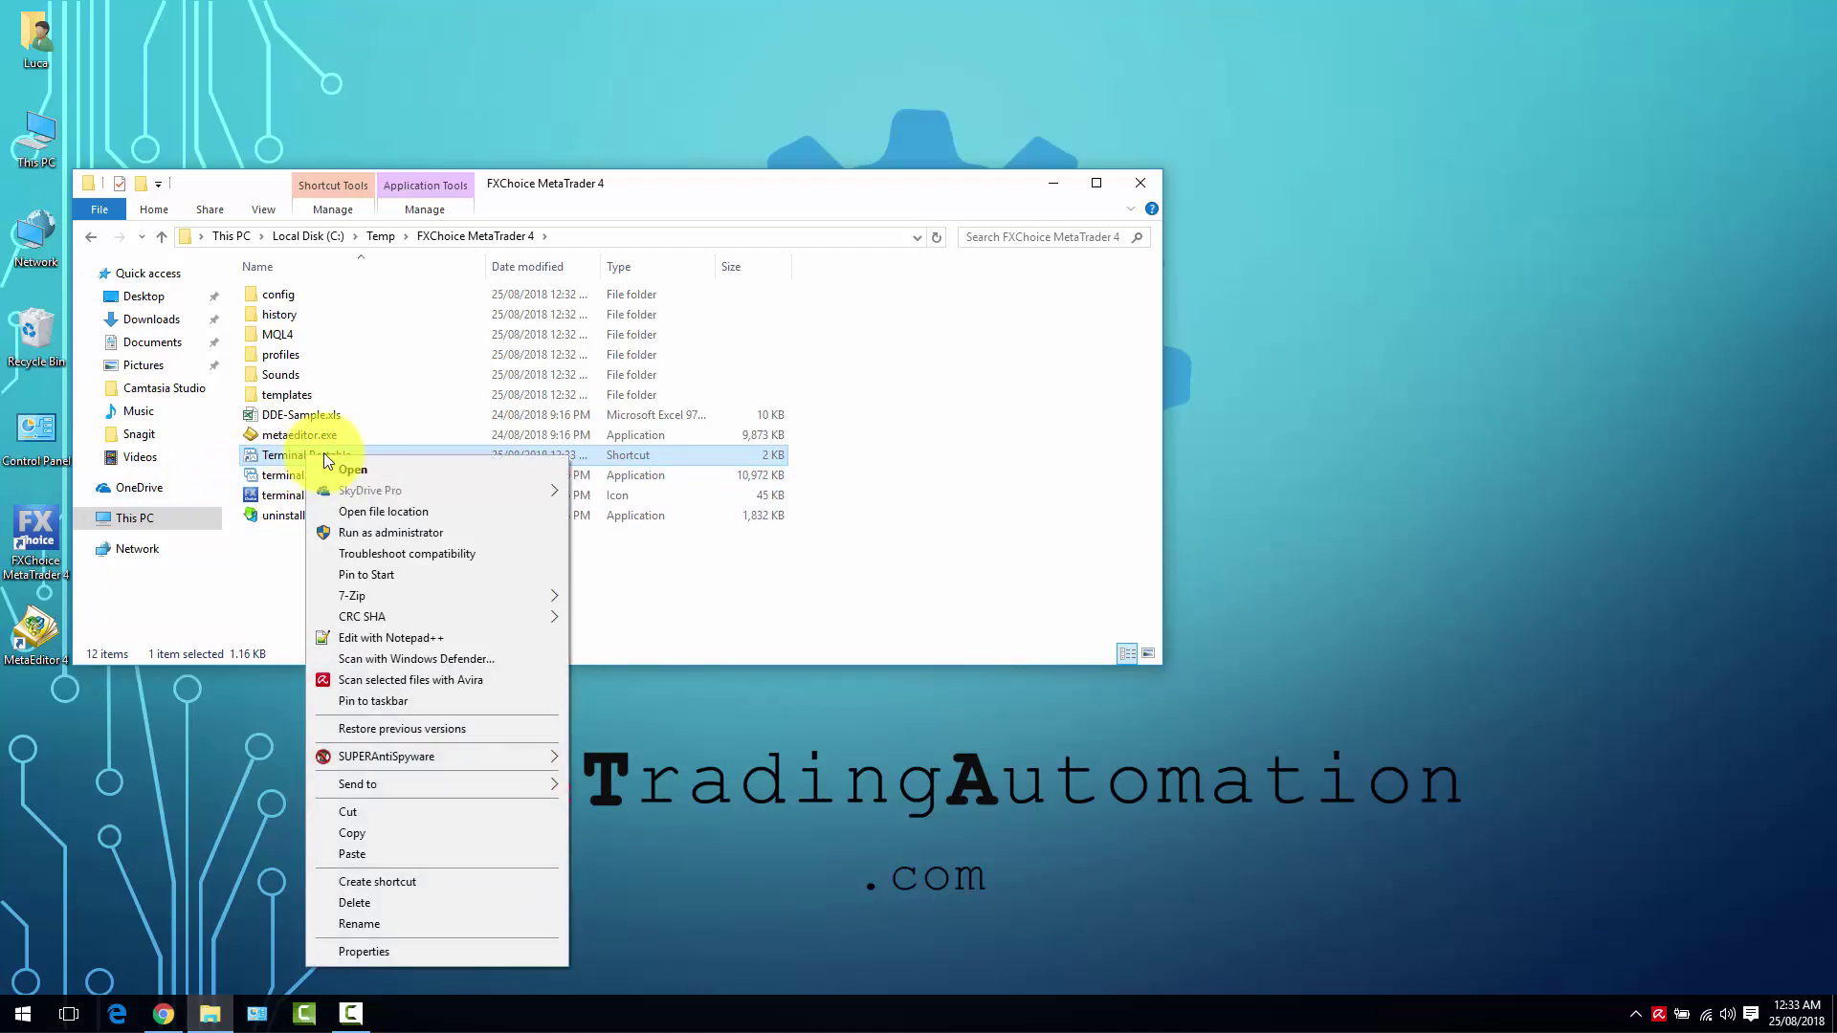
click(356, 951)
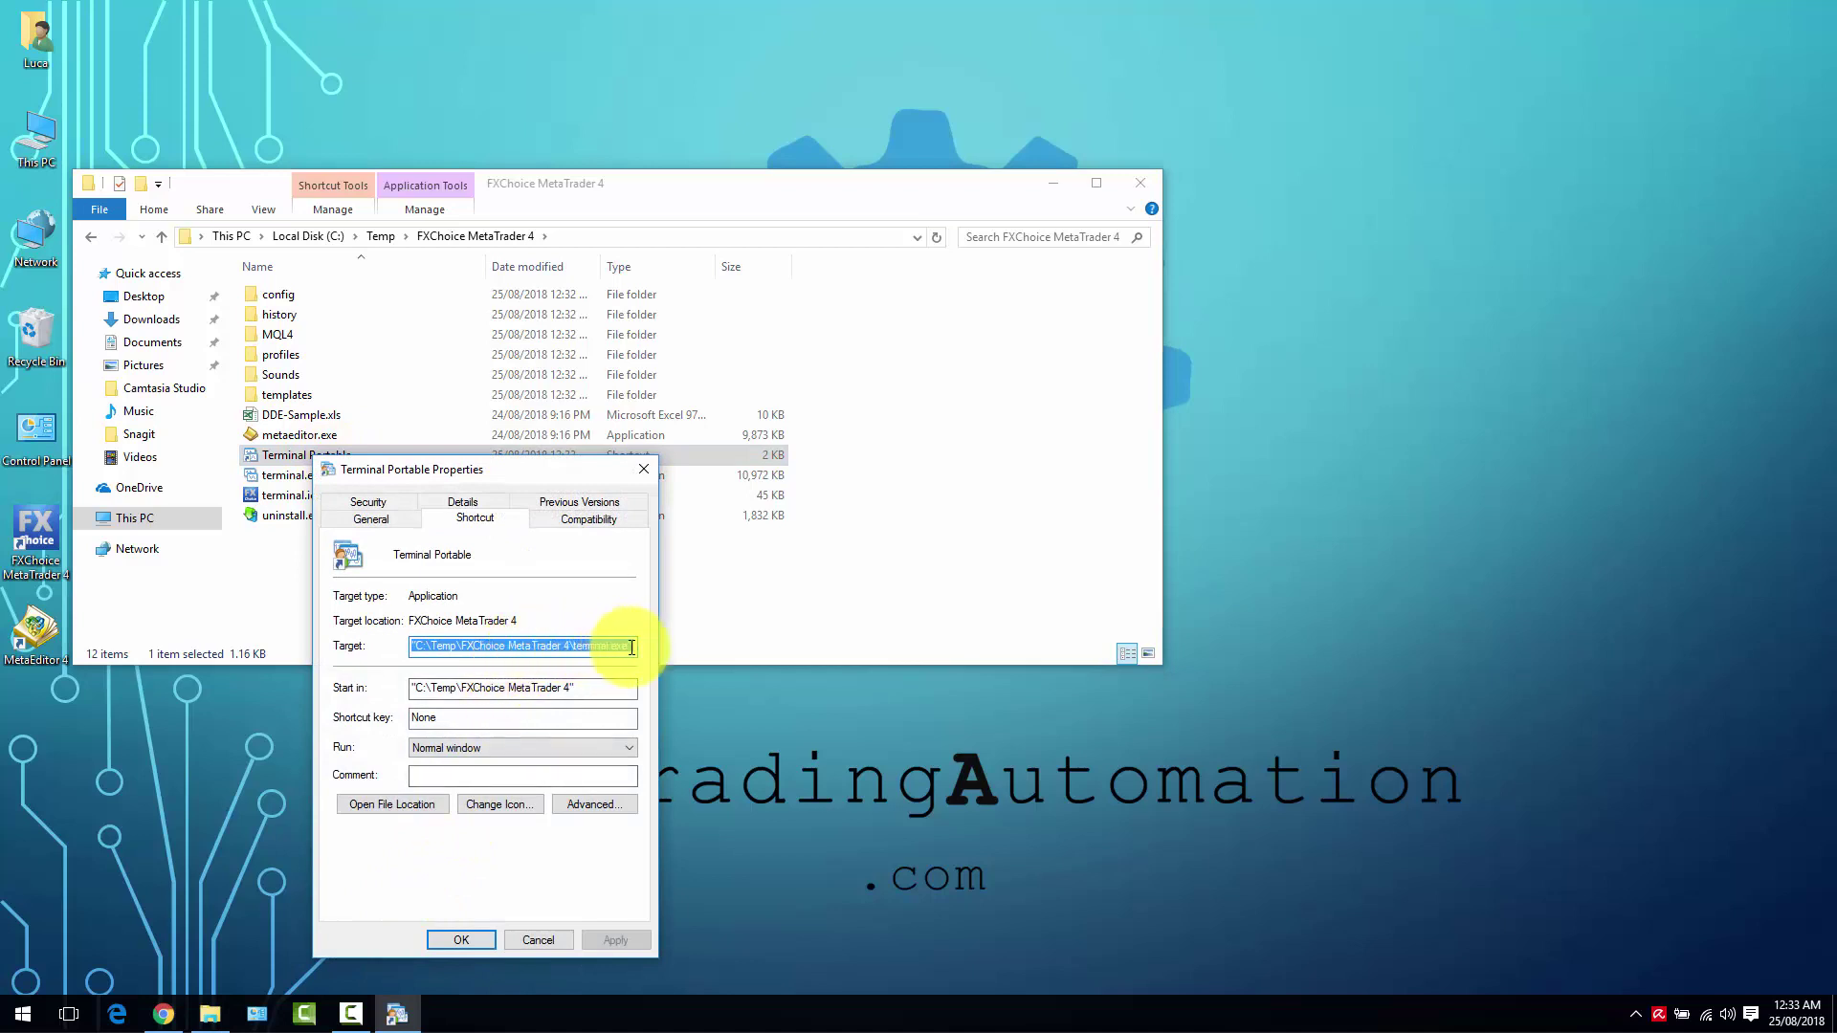
click(632, 648)
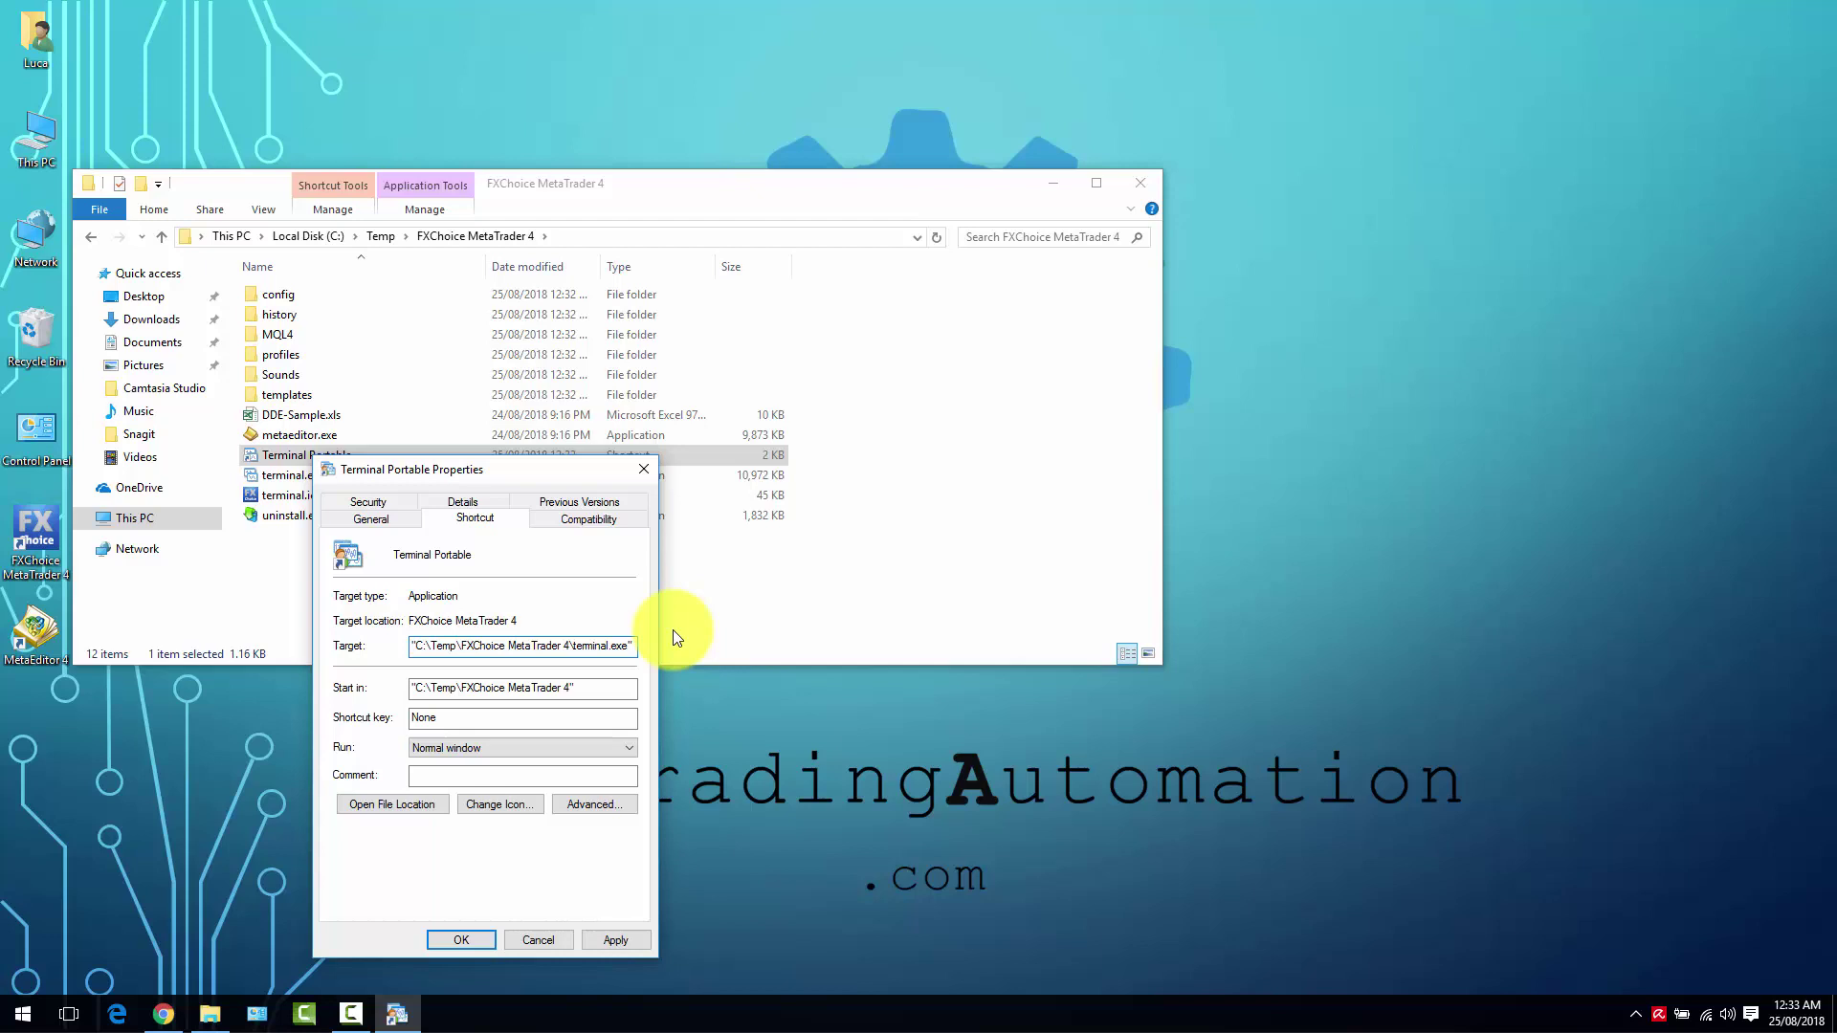
text(/portable)
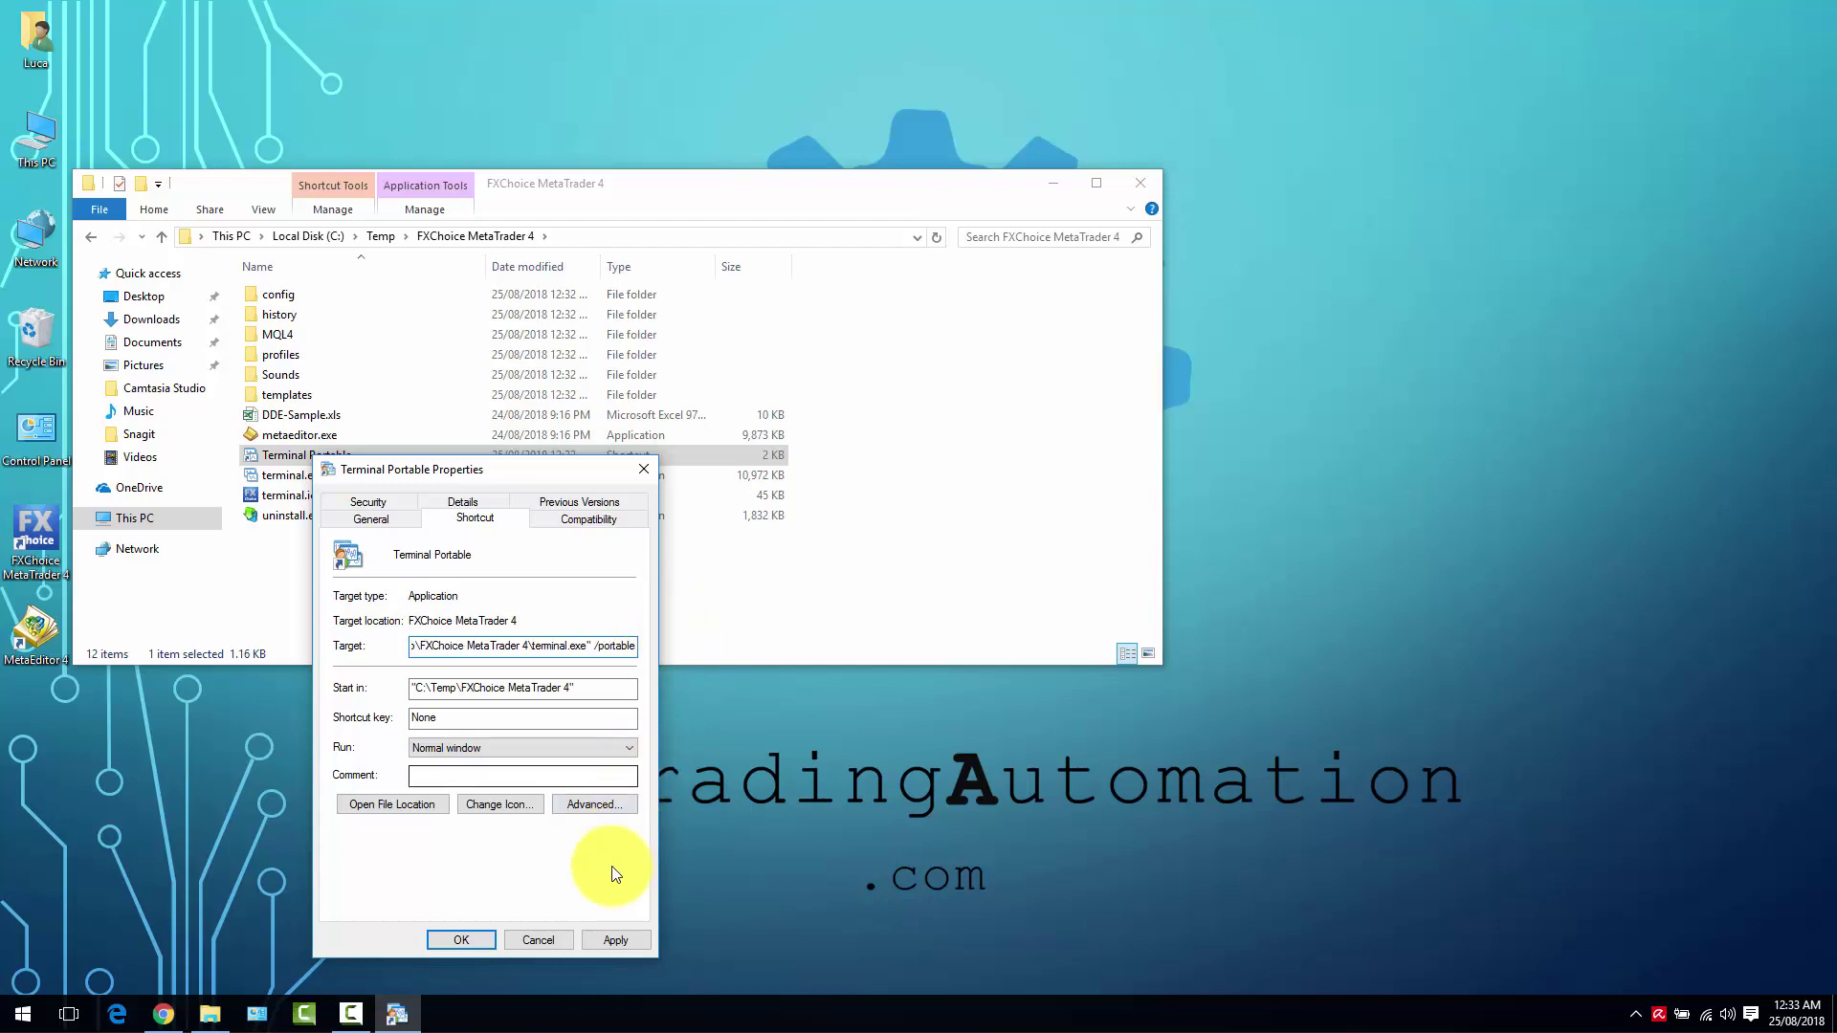
click(613, 941)
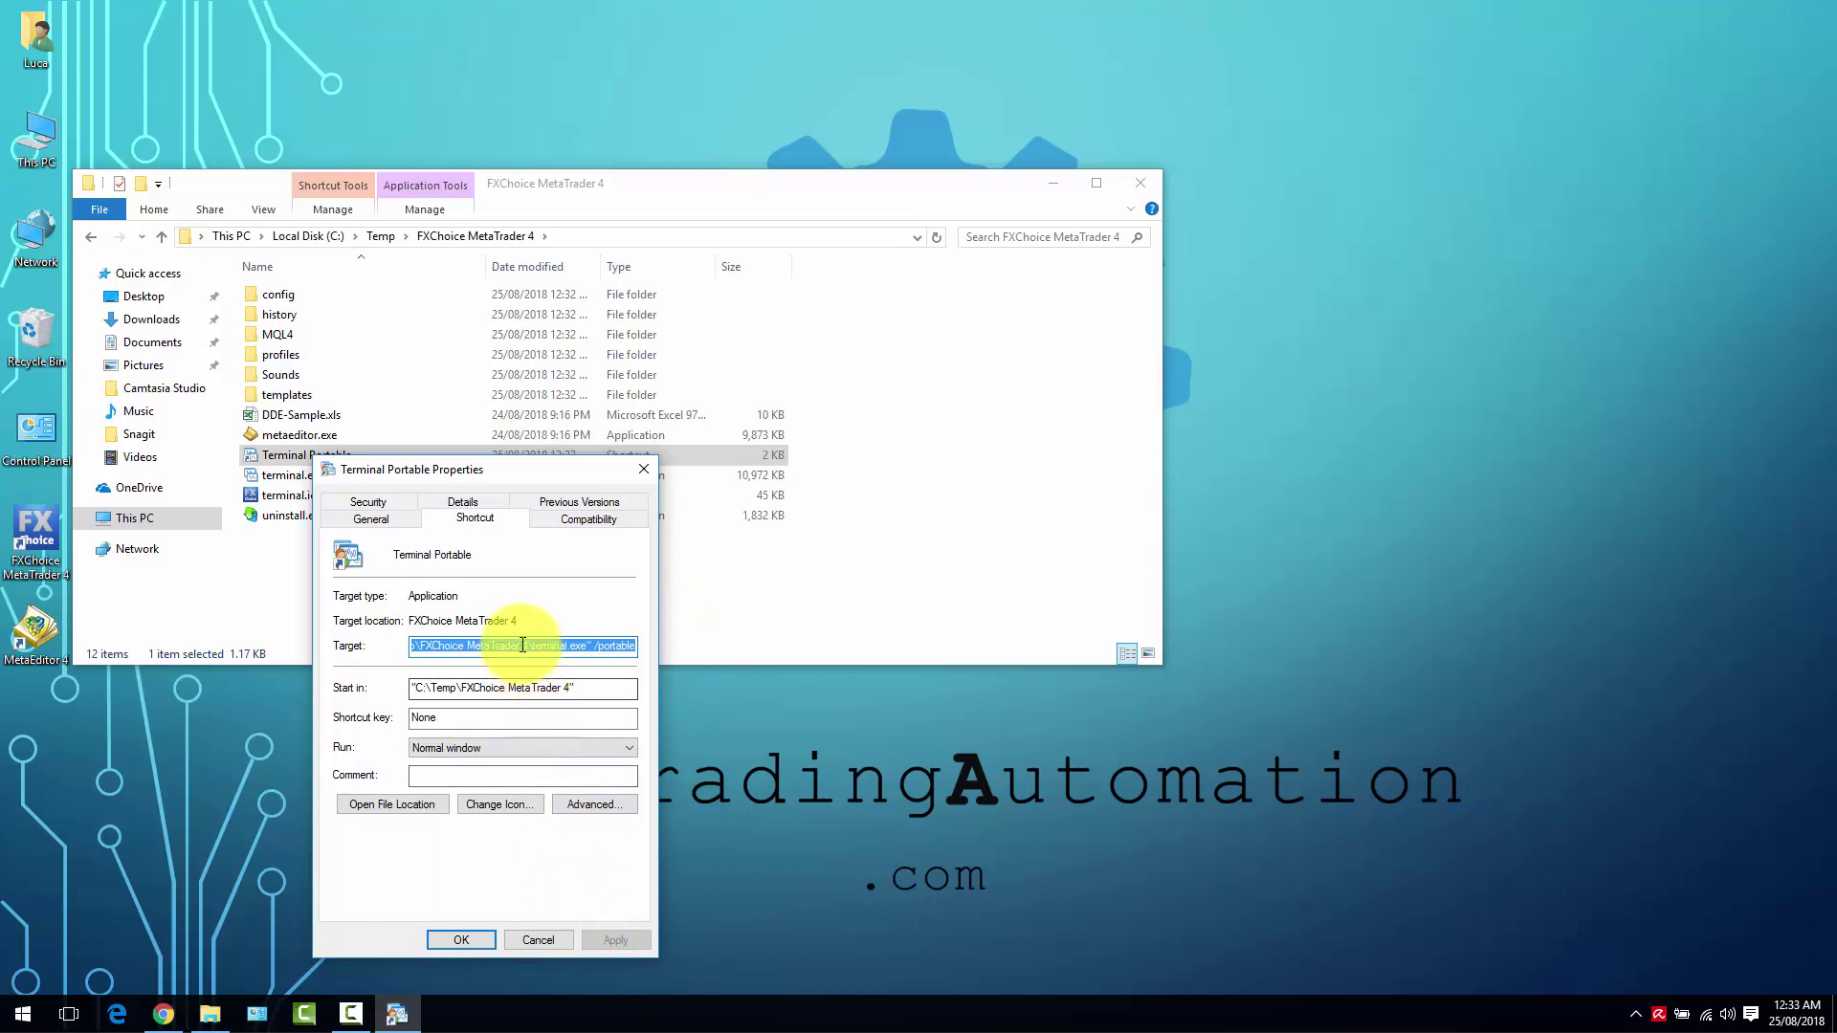
click(587, 647)
drag(587, 647, 401, 649)
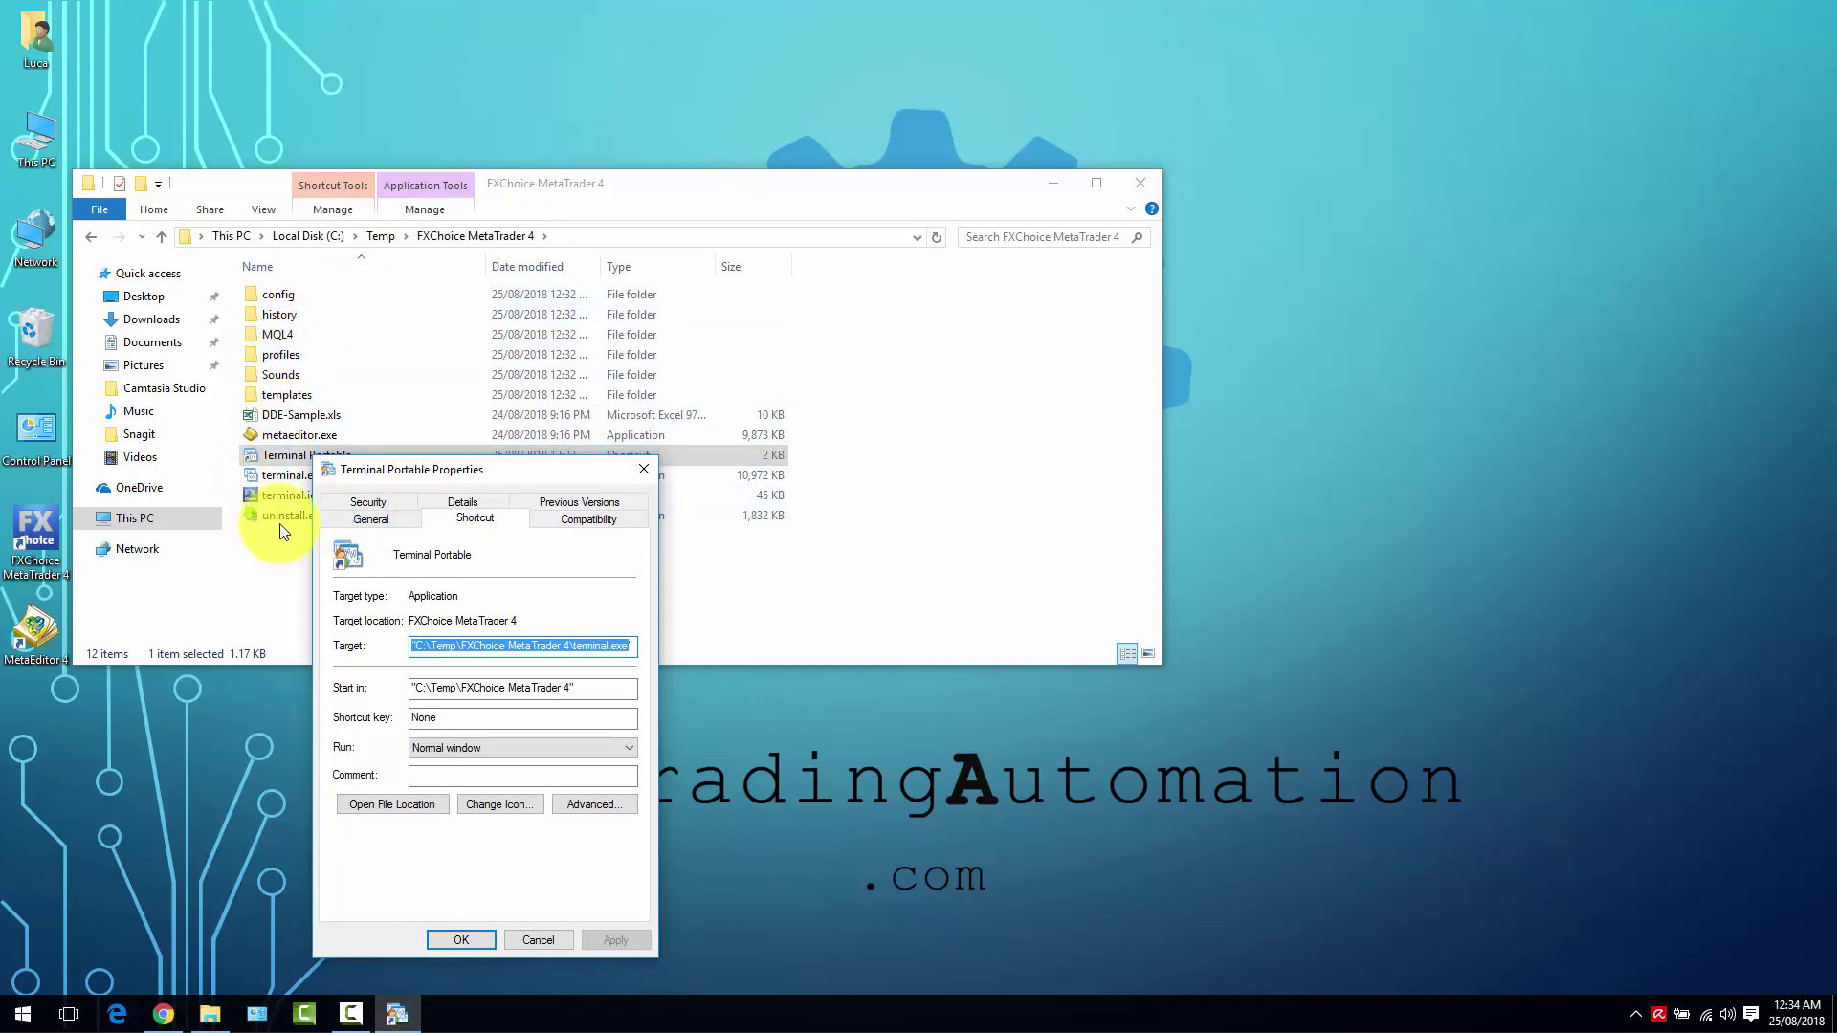
click(456, 939)
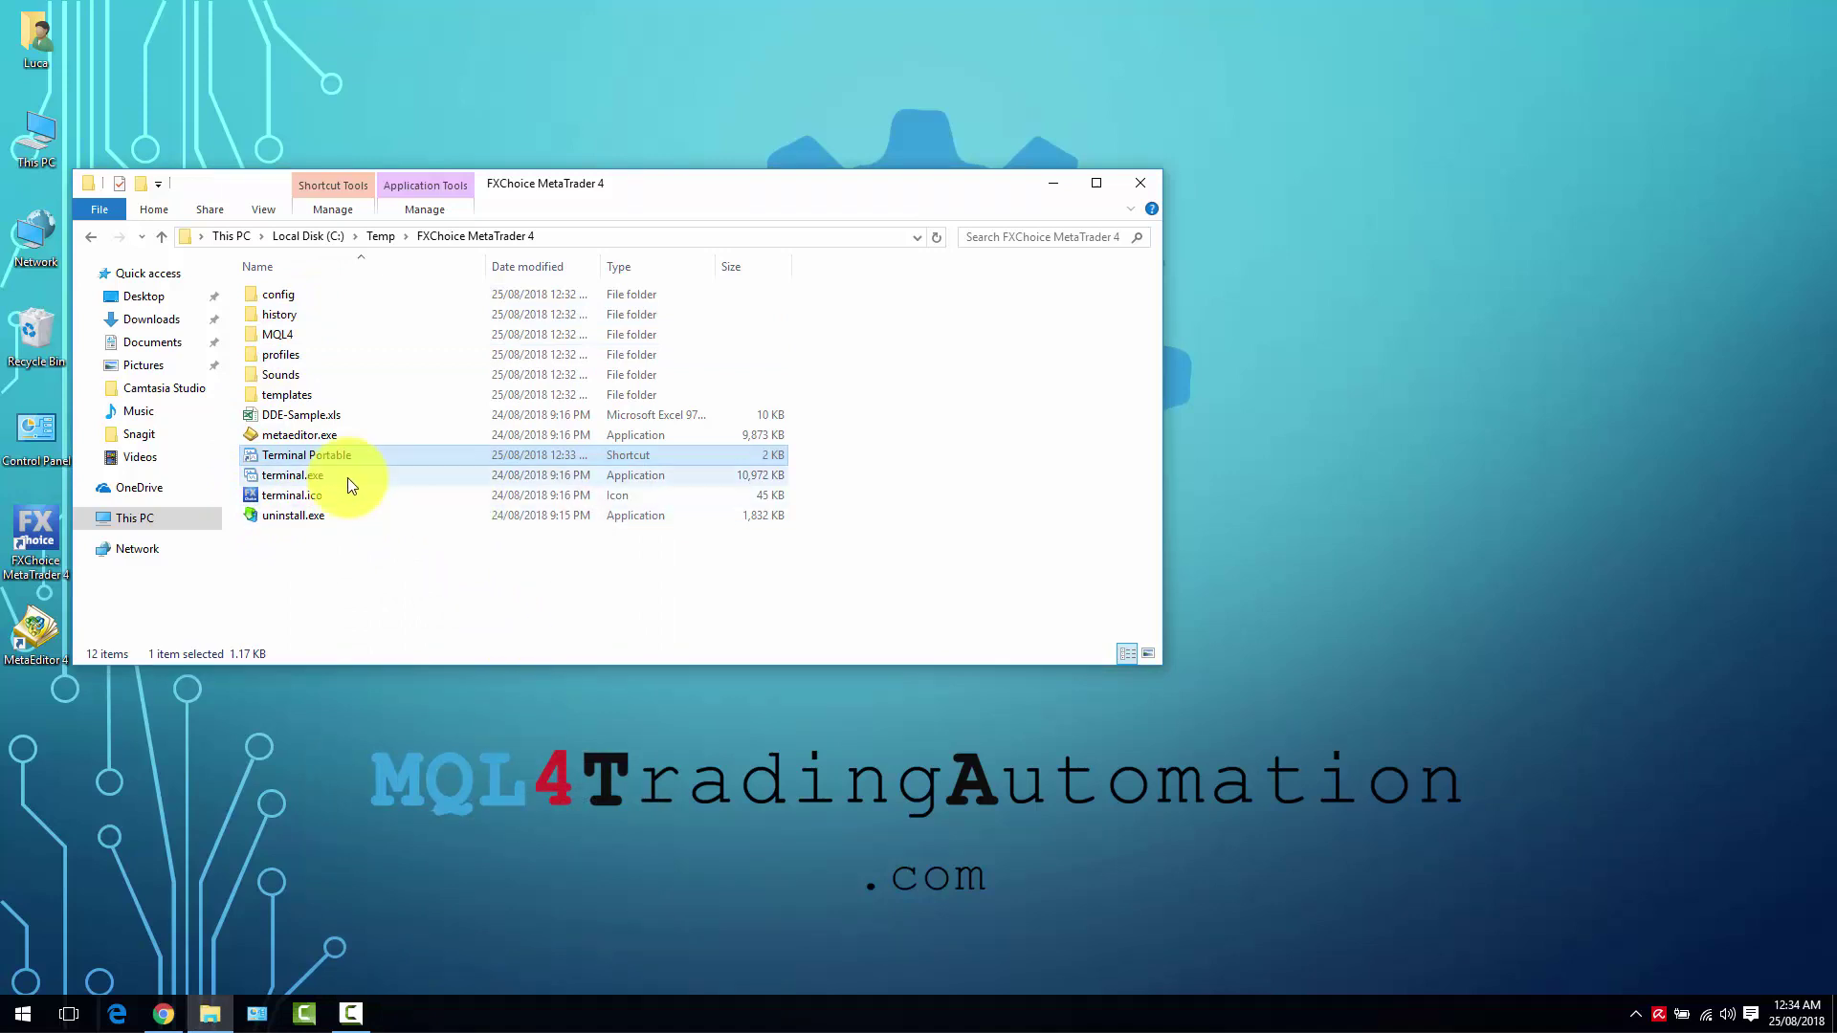
- Launch the portable terminal and pick FXChoice-Pro Demo as the wizard's trading server
double_click(304, 462)
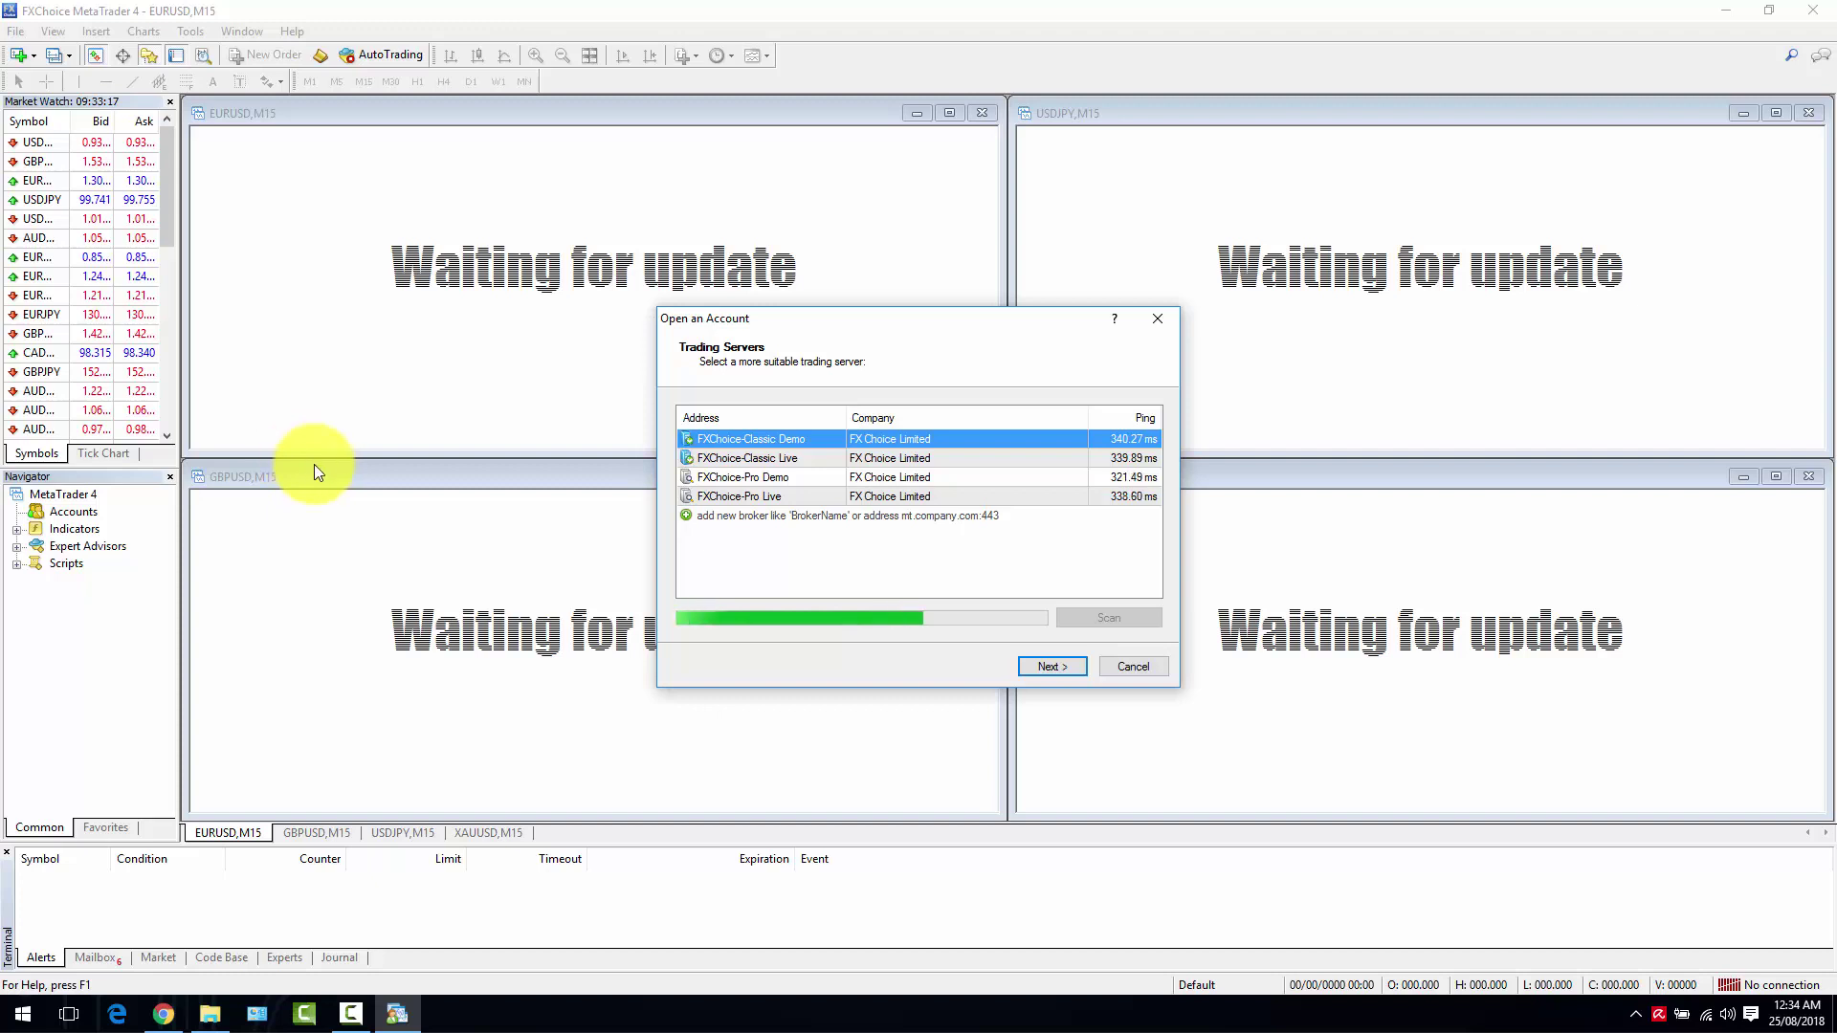
click(761, 479)
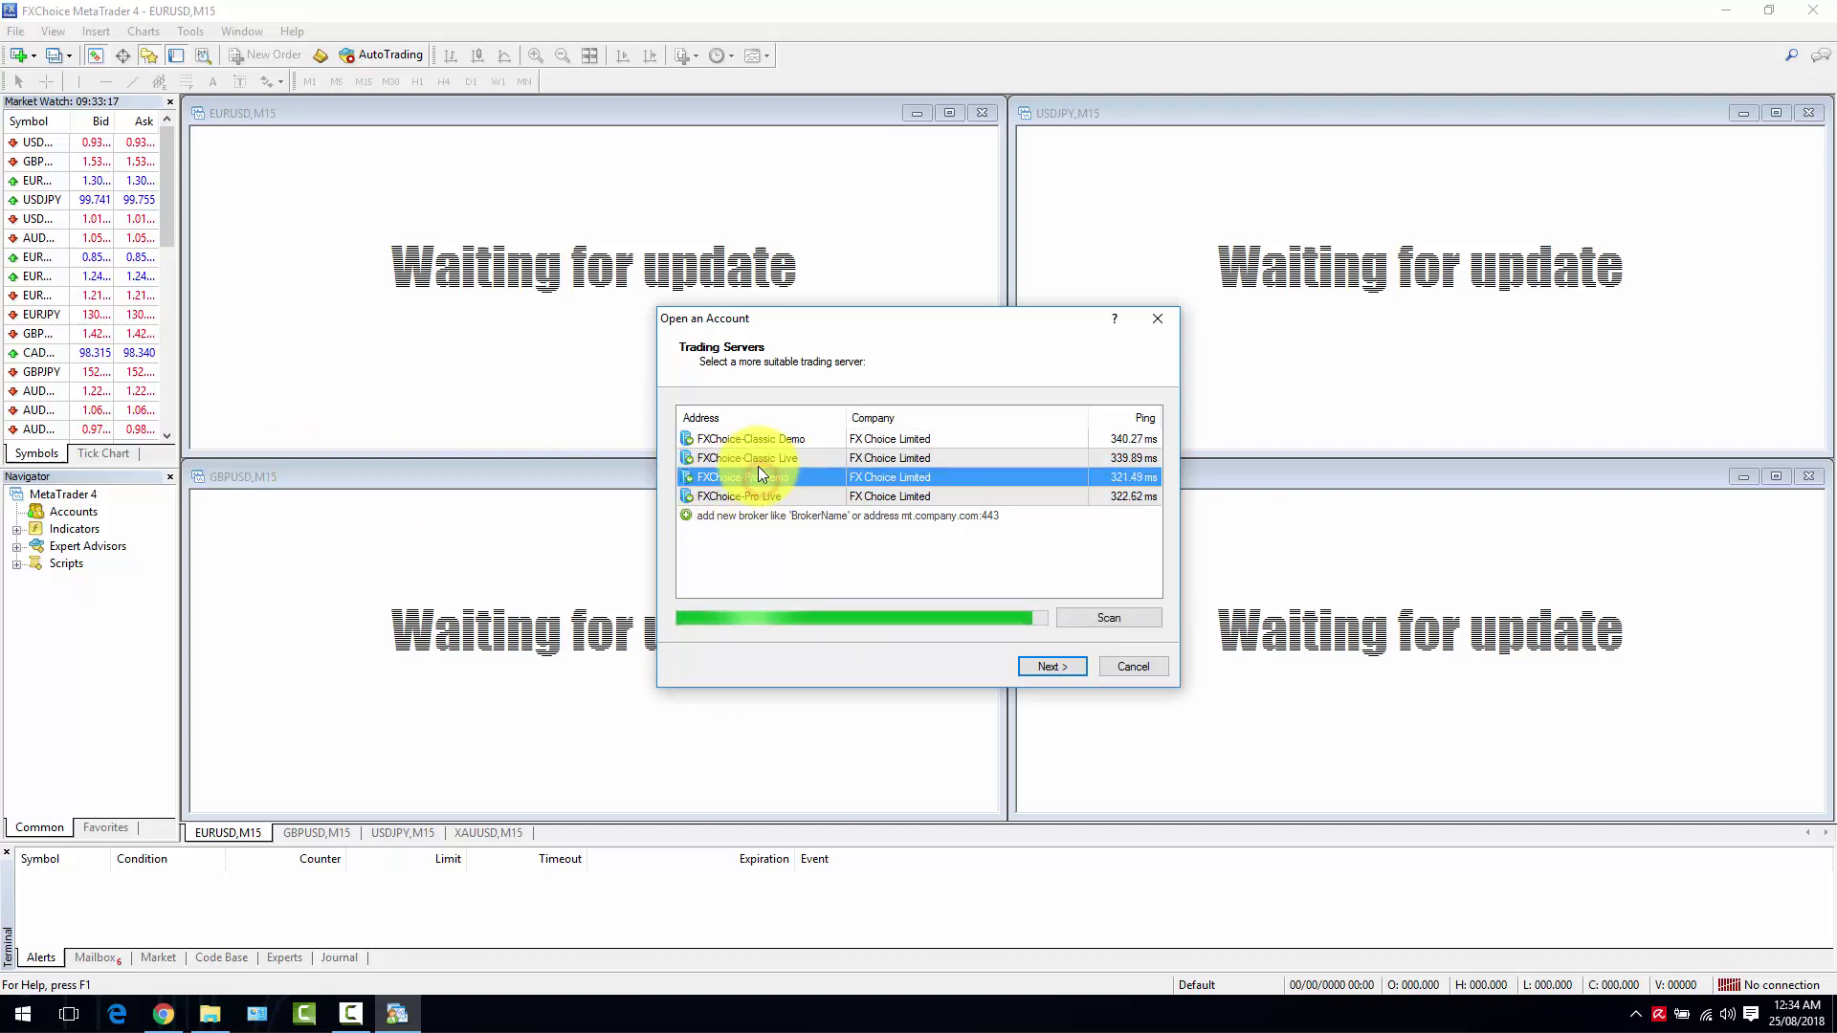
click(1053, 669)
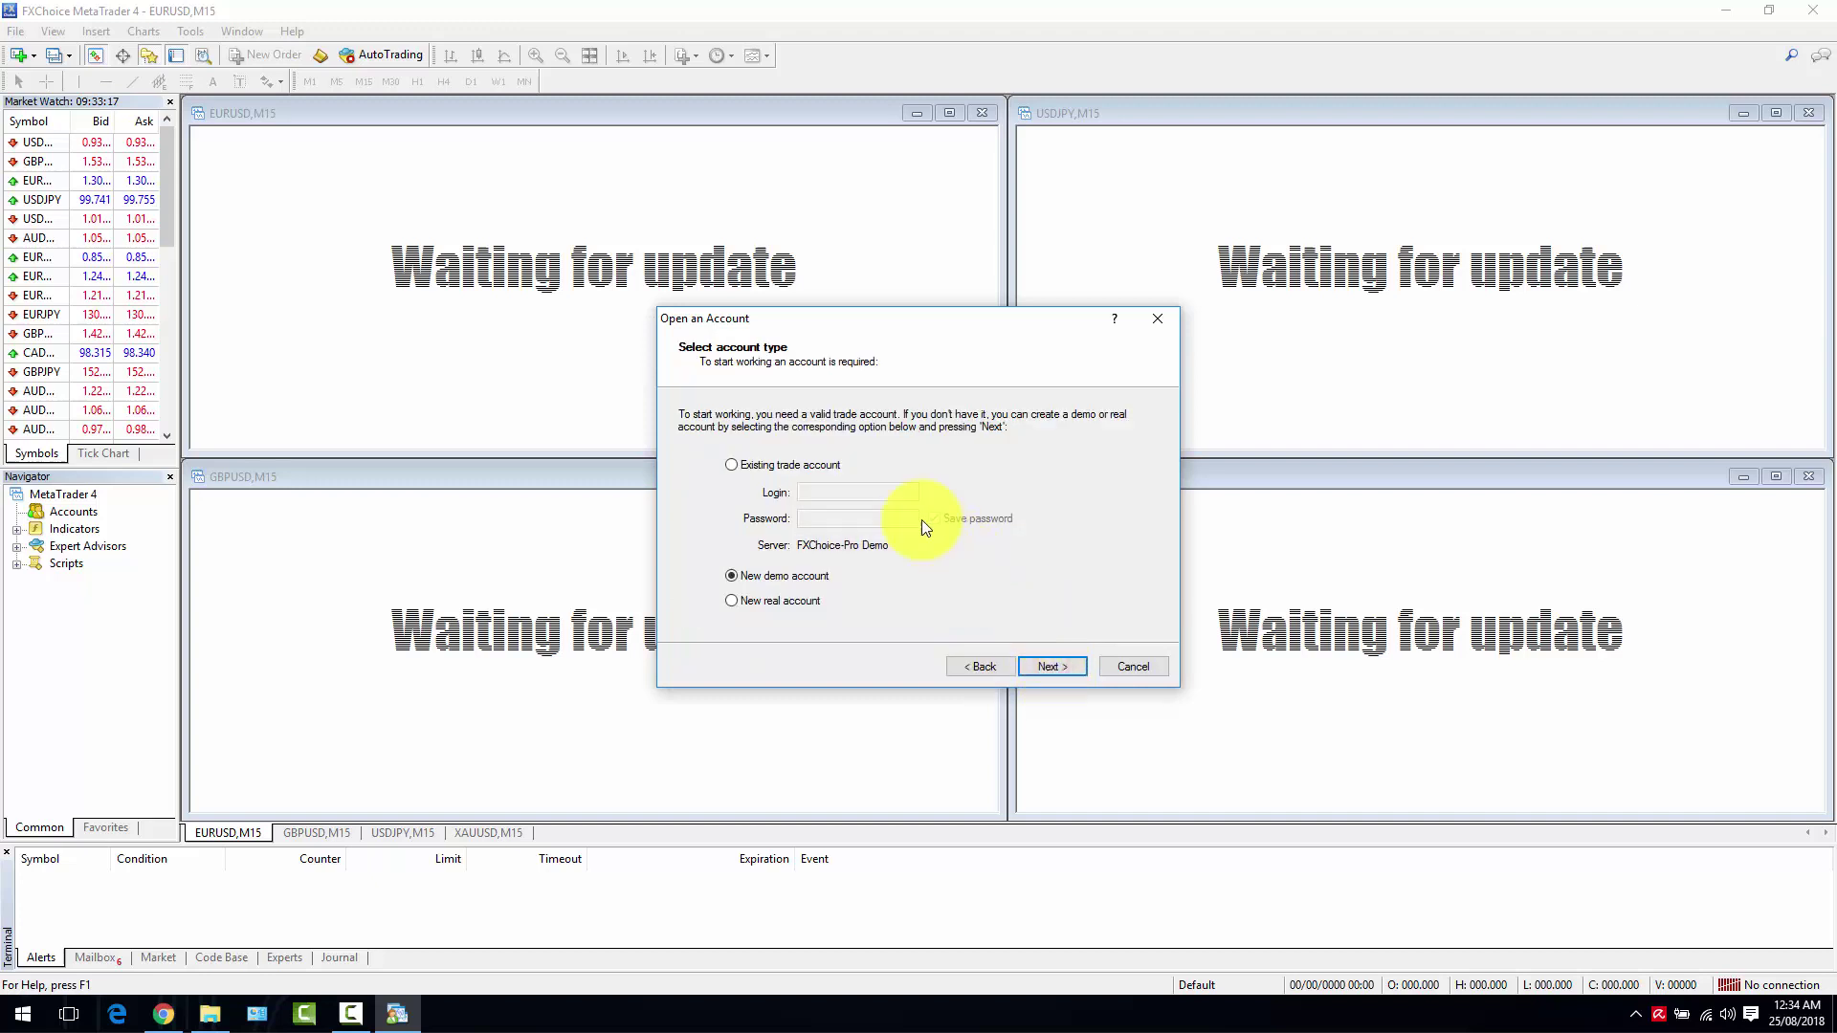
- Choose an existing trade account and paste the demo login number from the browser page
click(788, 465)
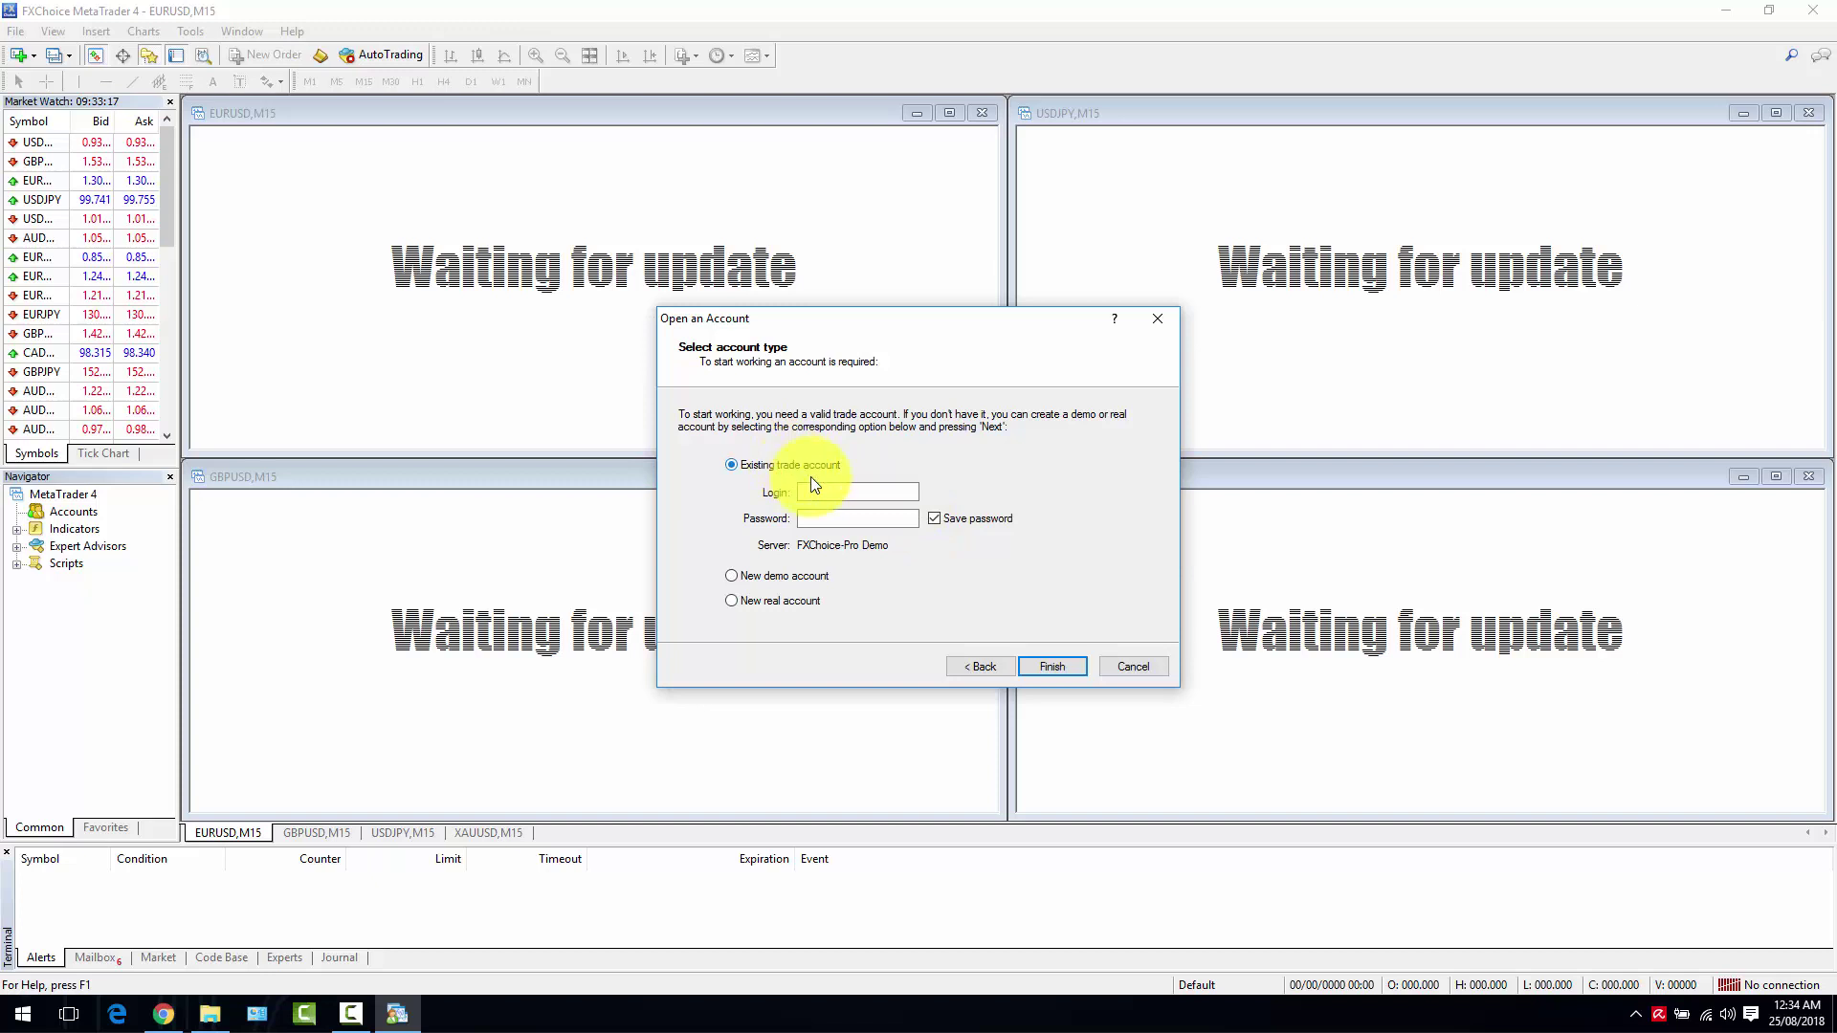
click(163, 1013)
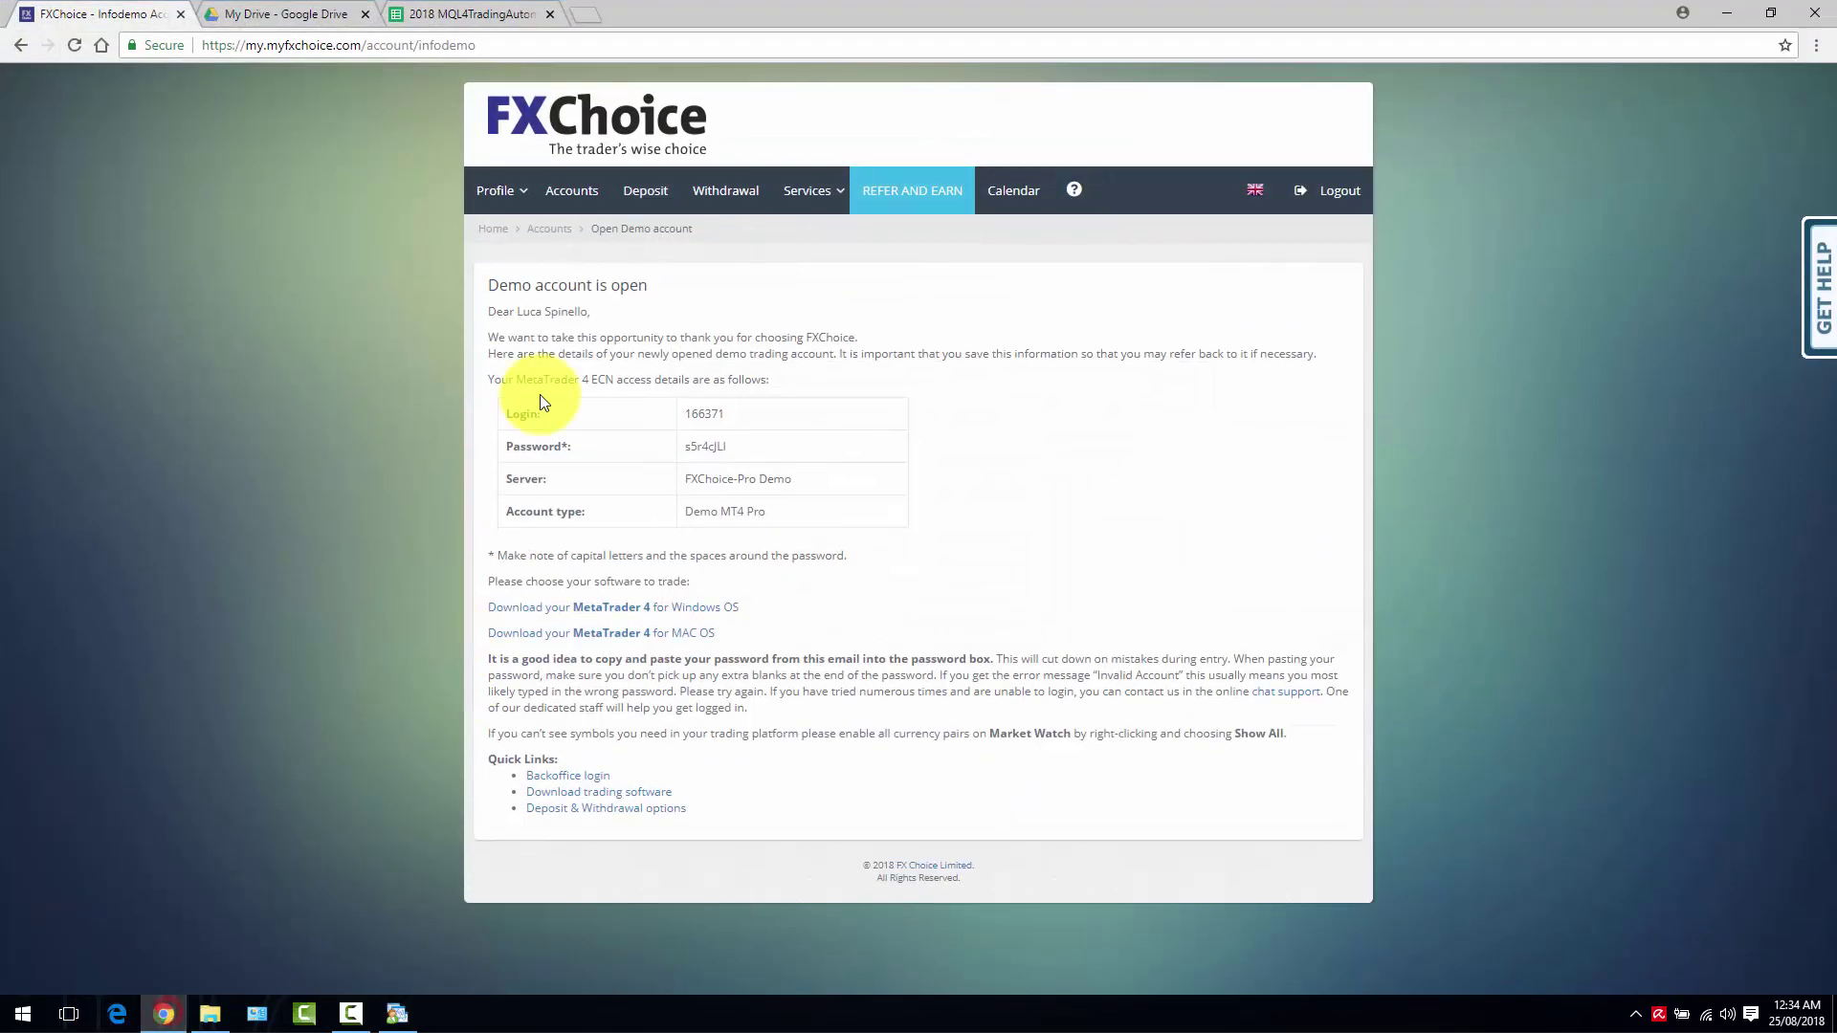
double_click(698, 416)
key(ctrl+c)
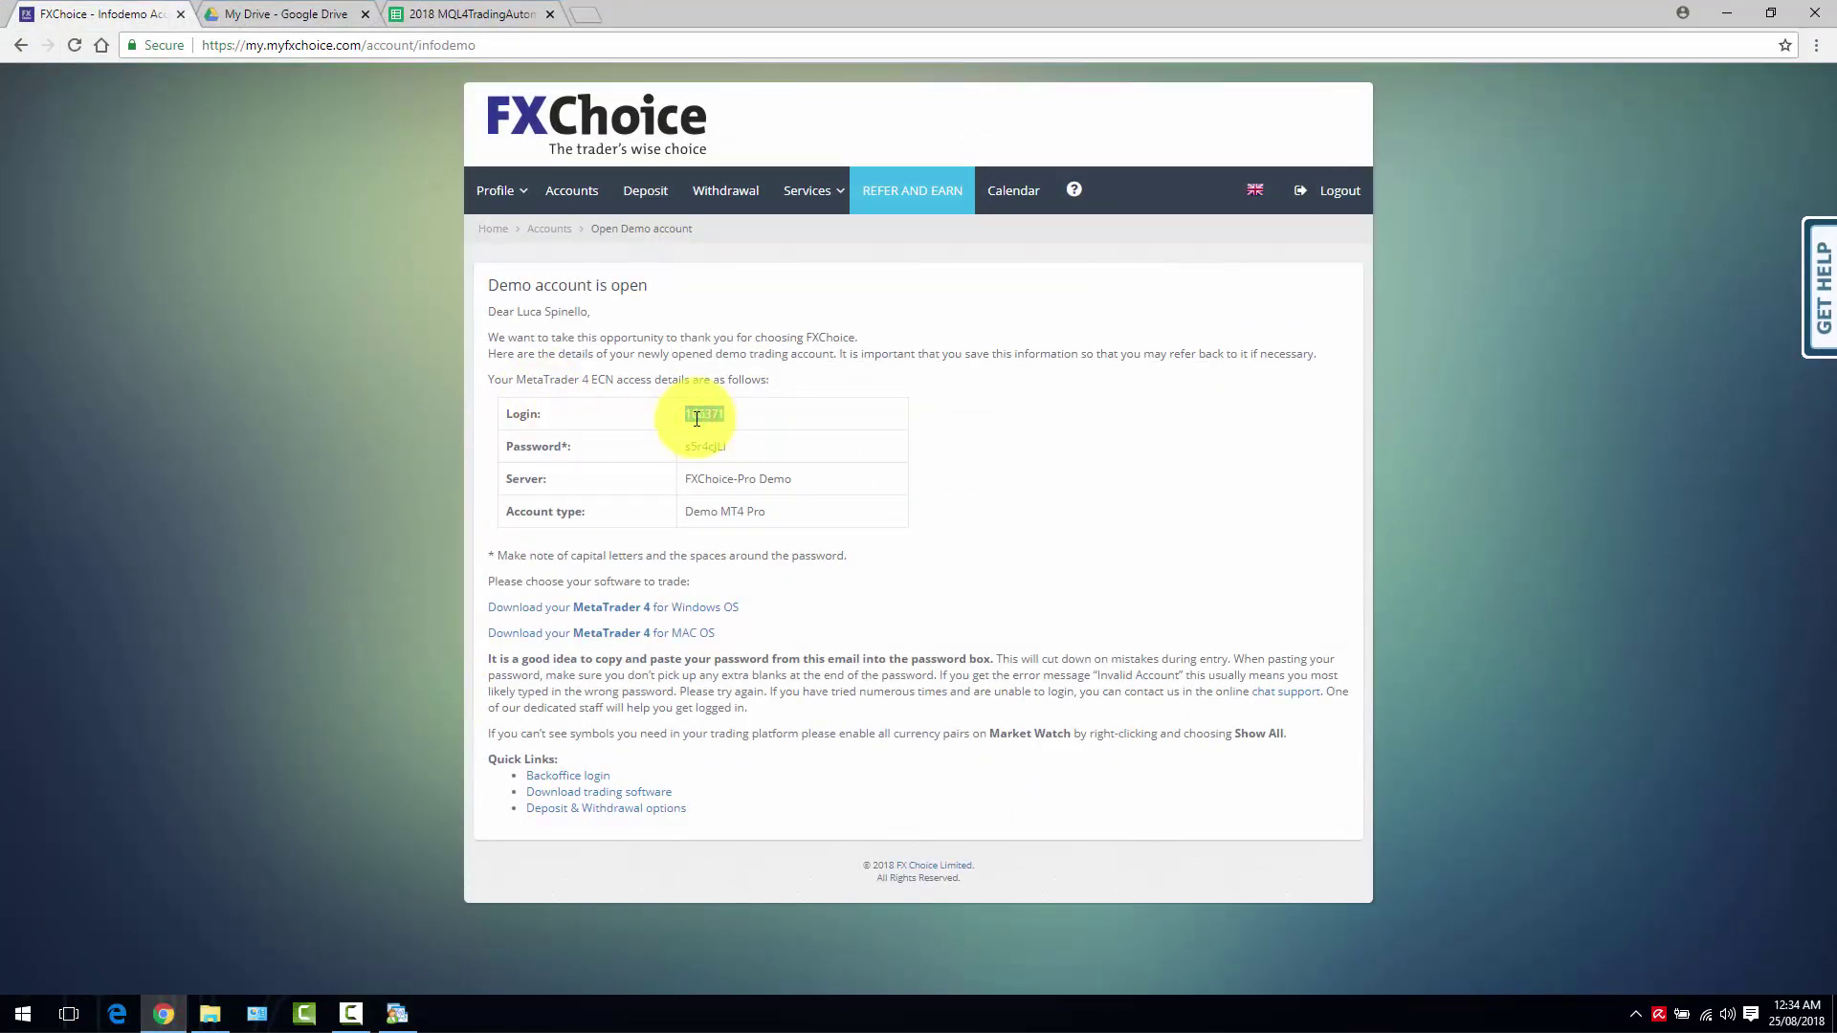
click(394, 1012)
click(816, 493)
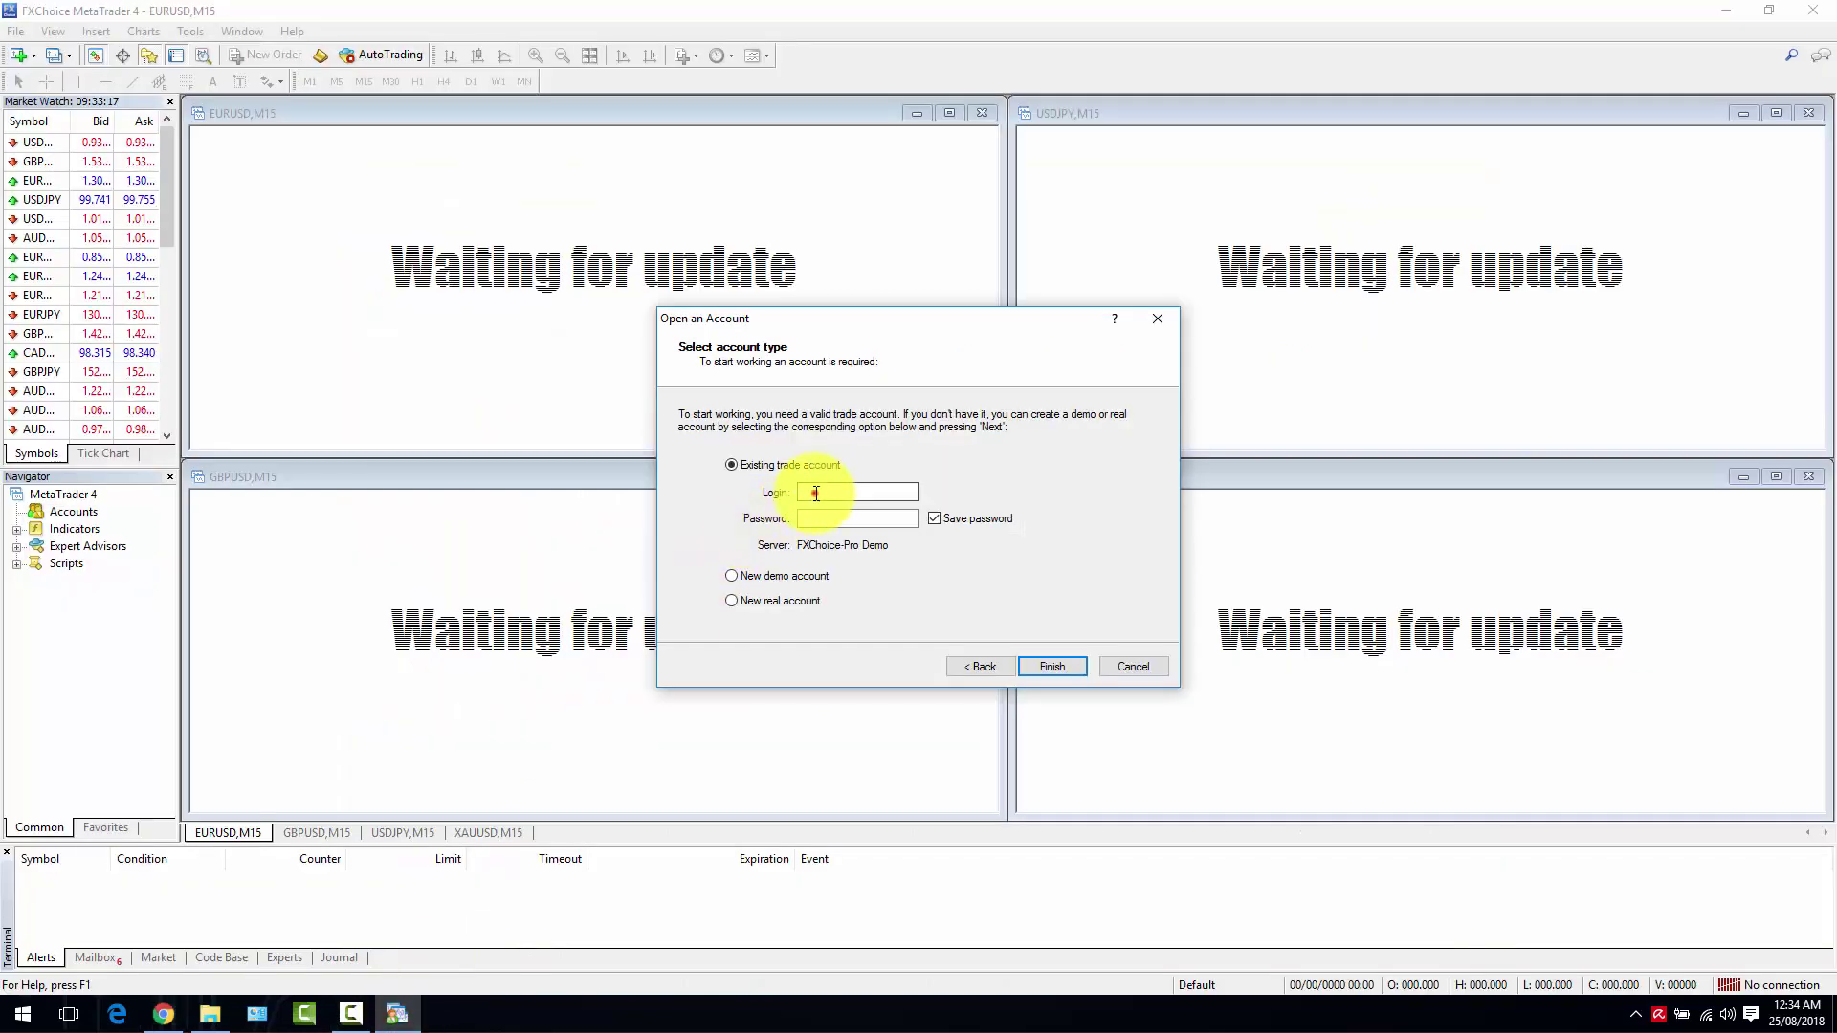
key(ctrl+v)
- Copy the demo account password from the browser and finish logging in
click(163, 1015)
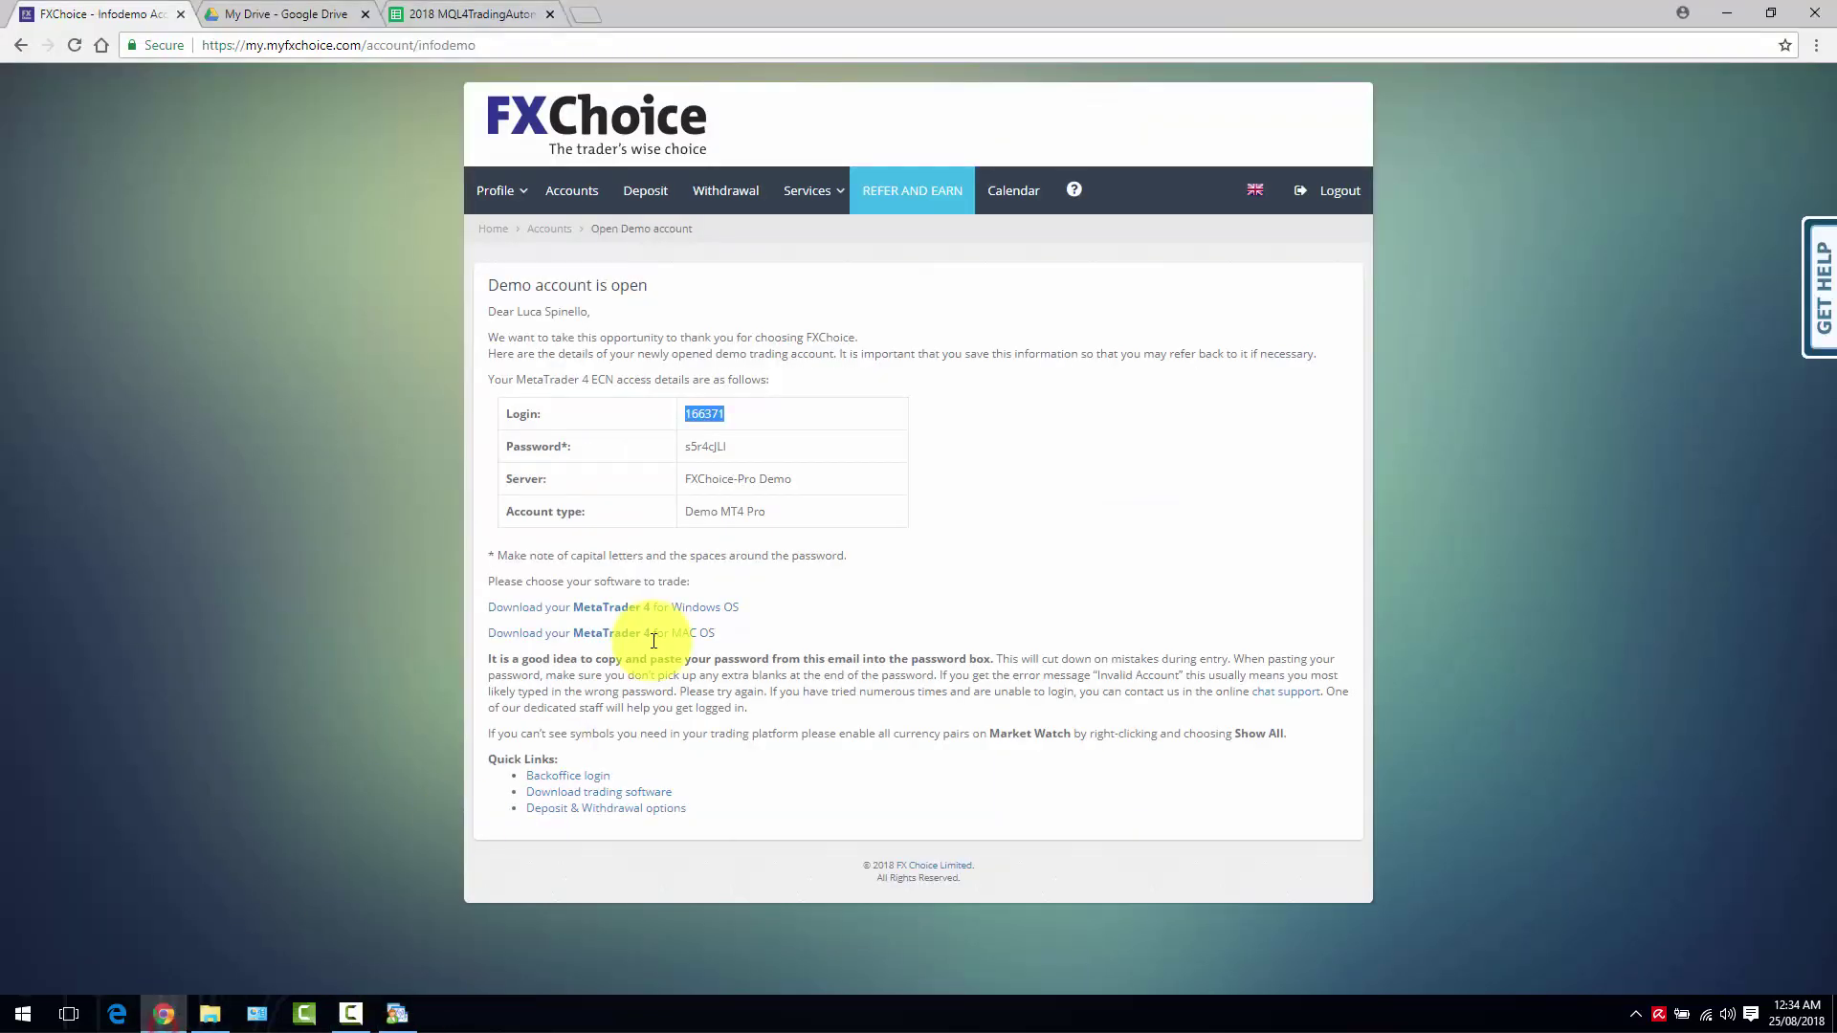
double_click(705, 447)
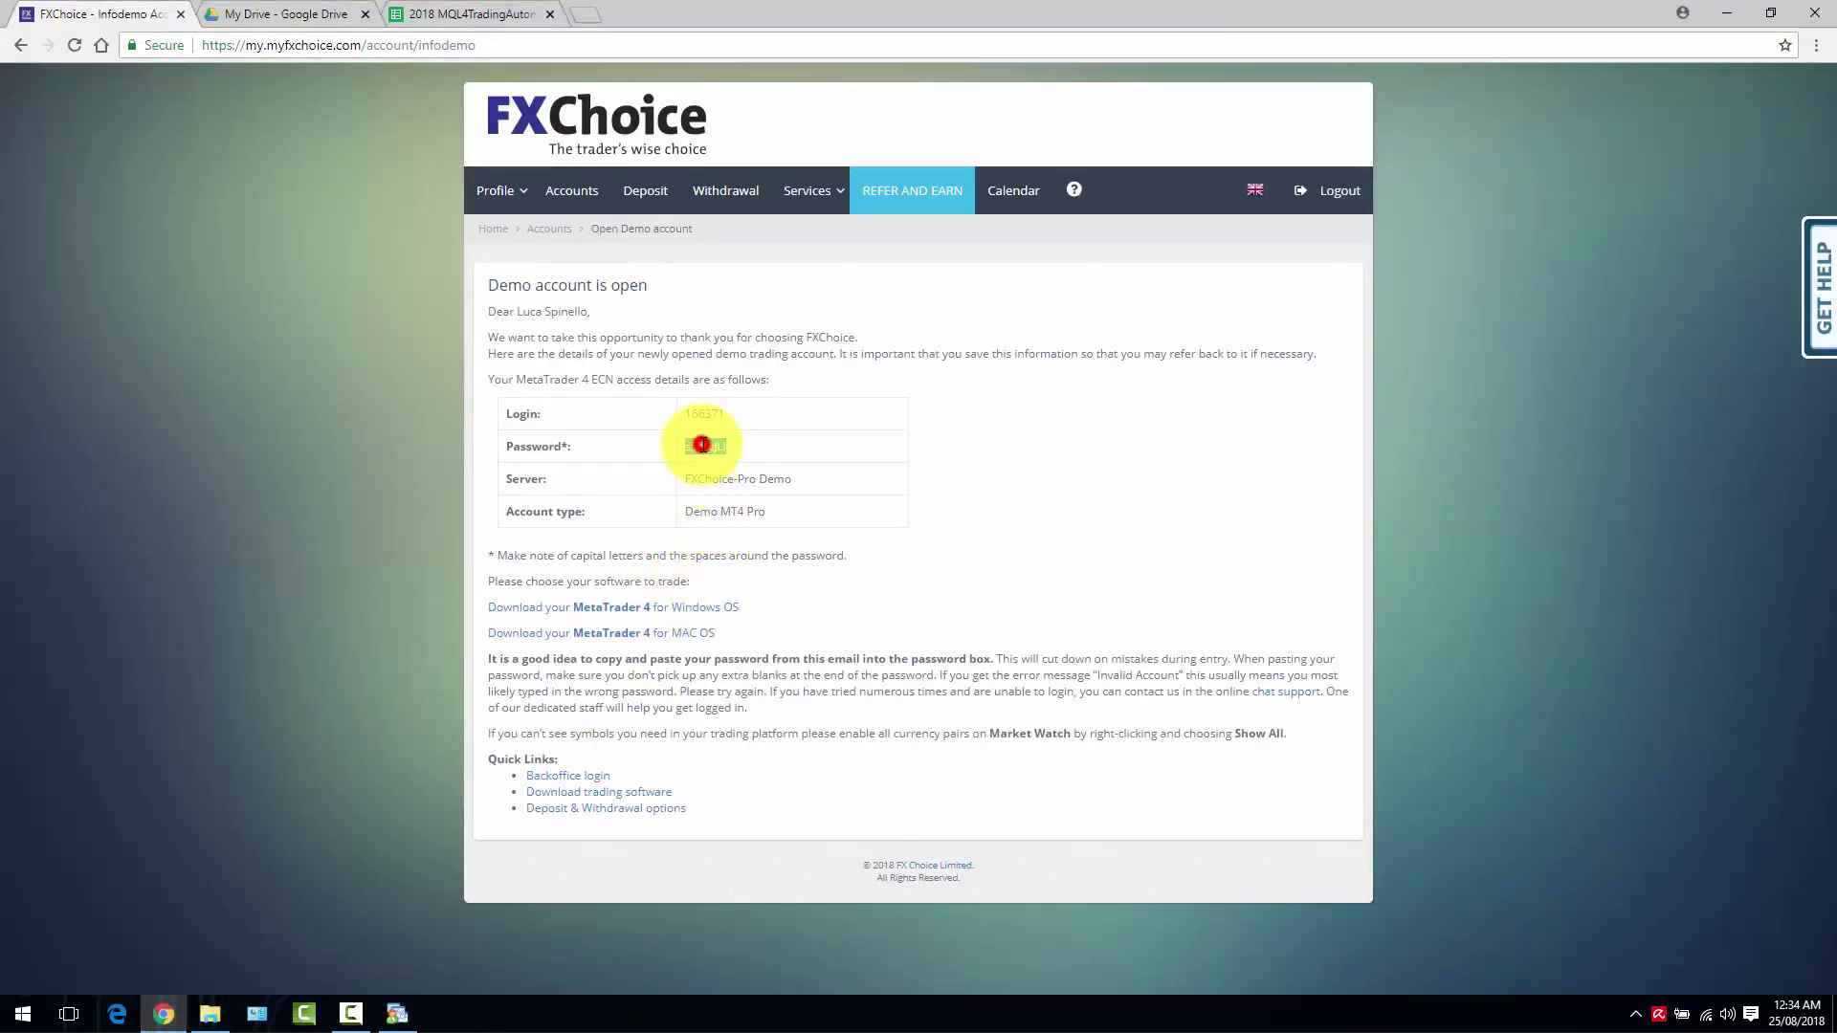
click(418, 1016)
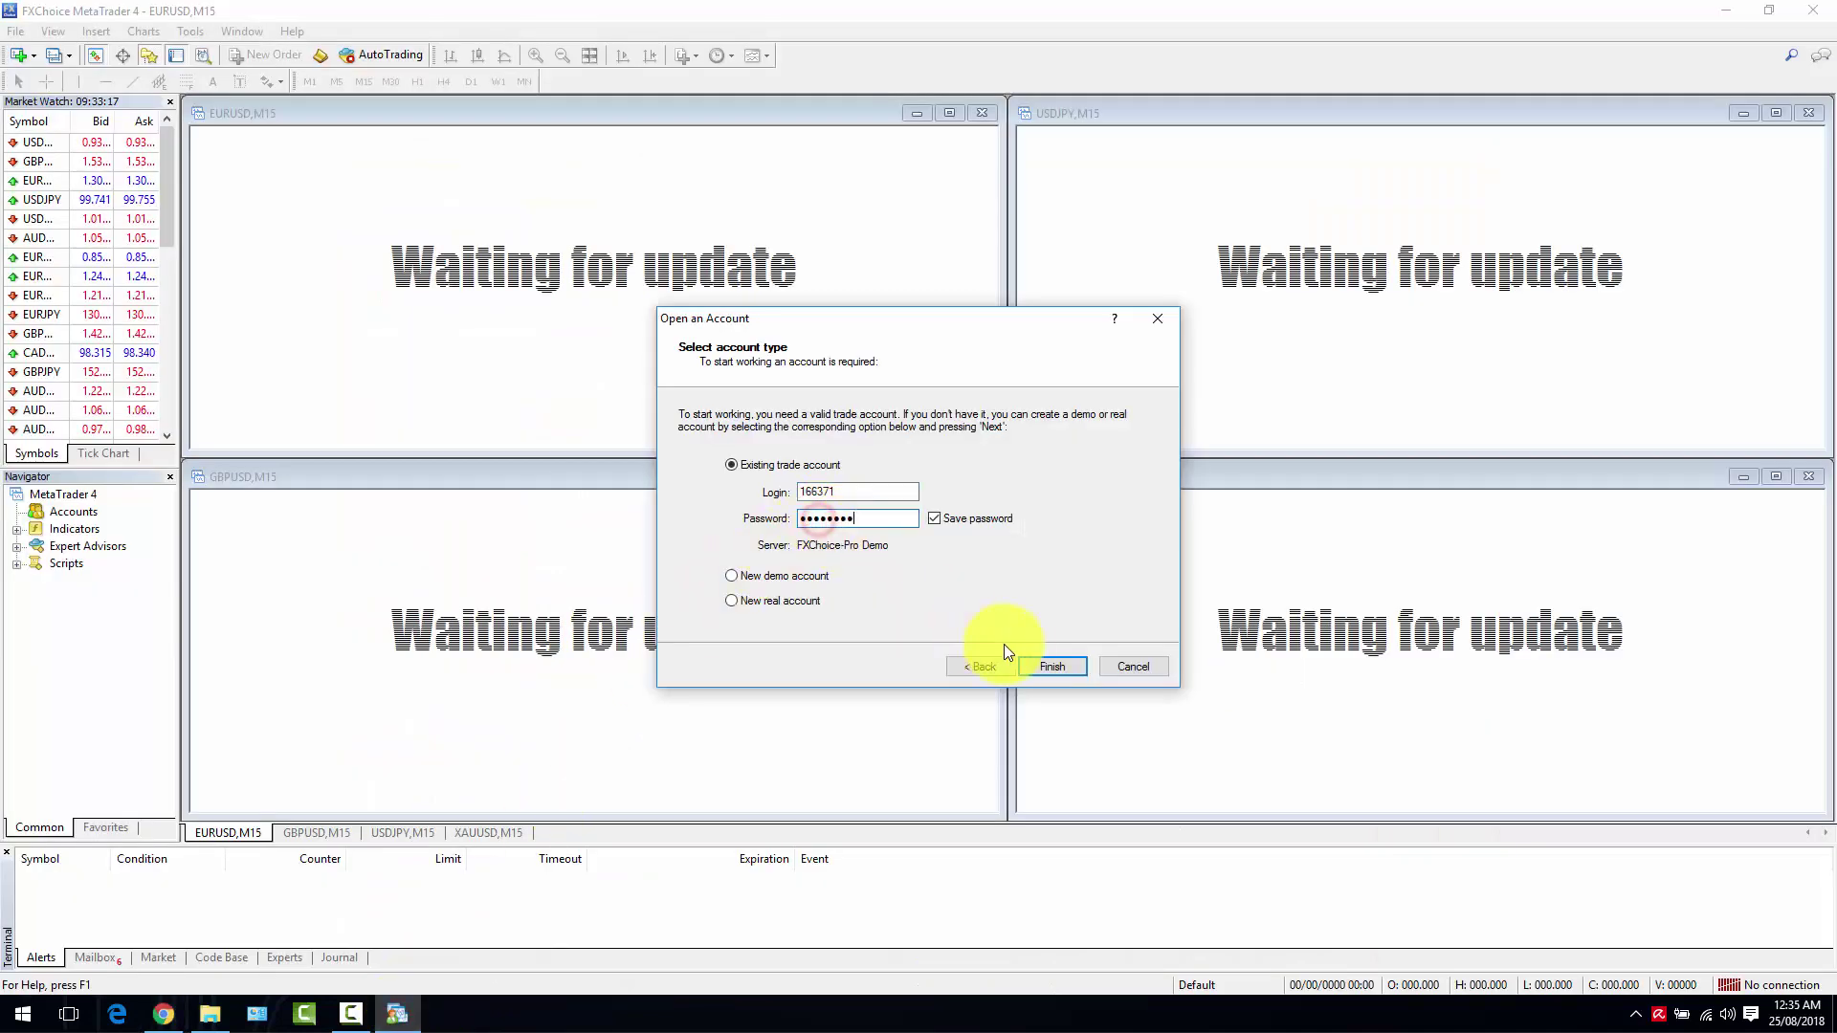
click(1053, 667)
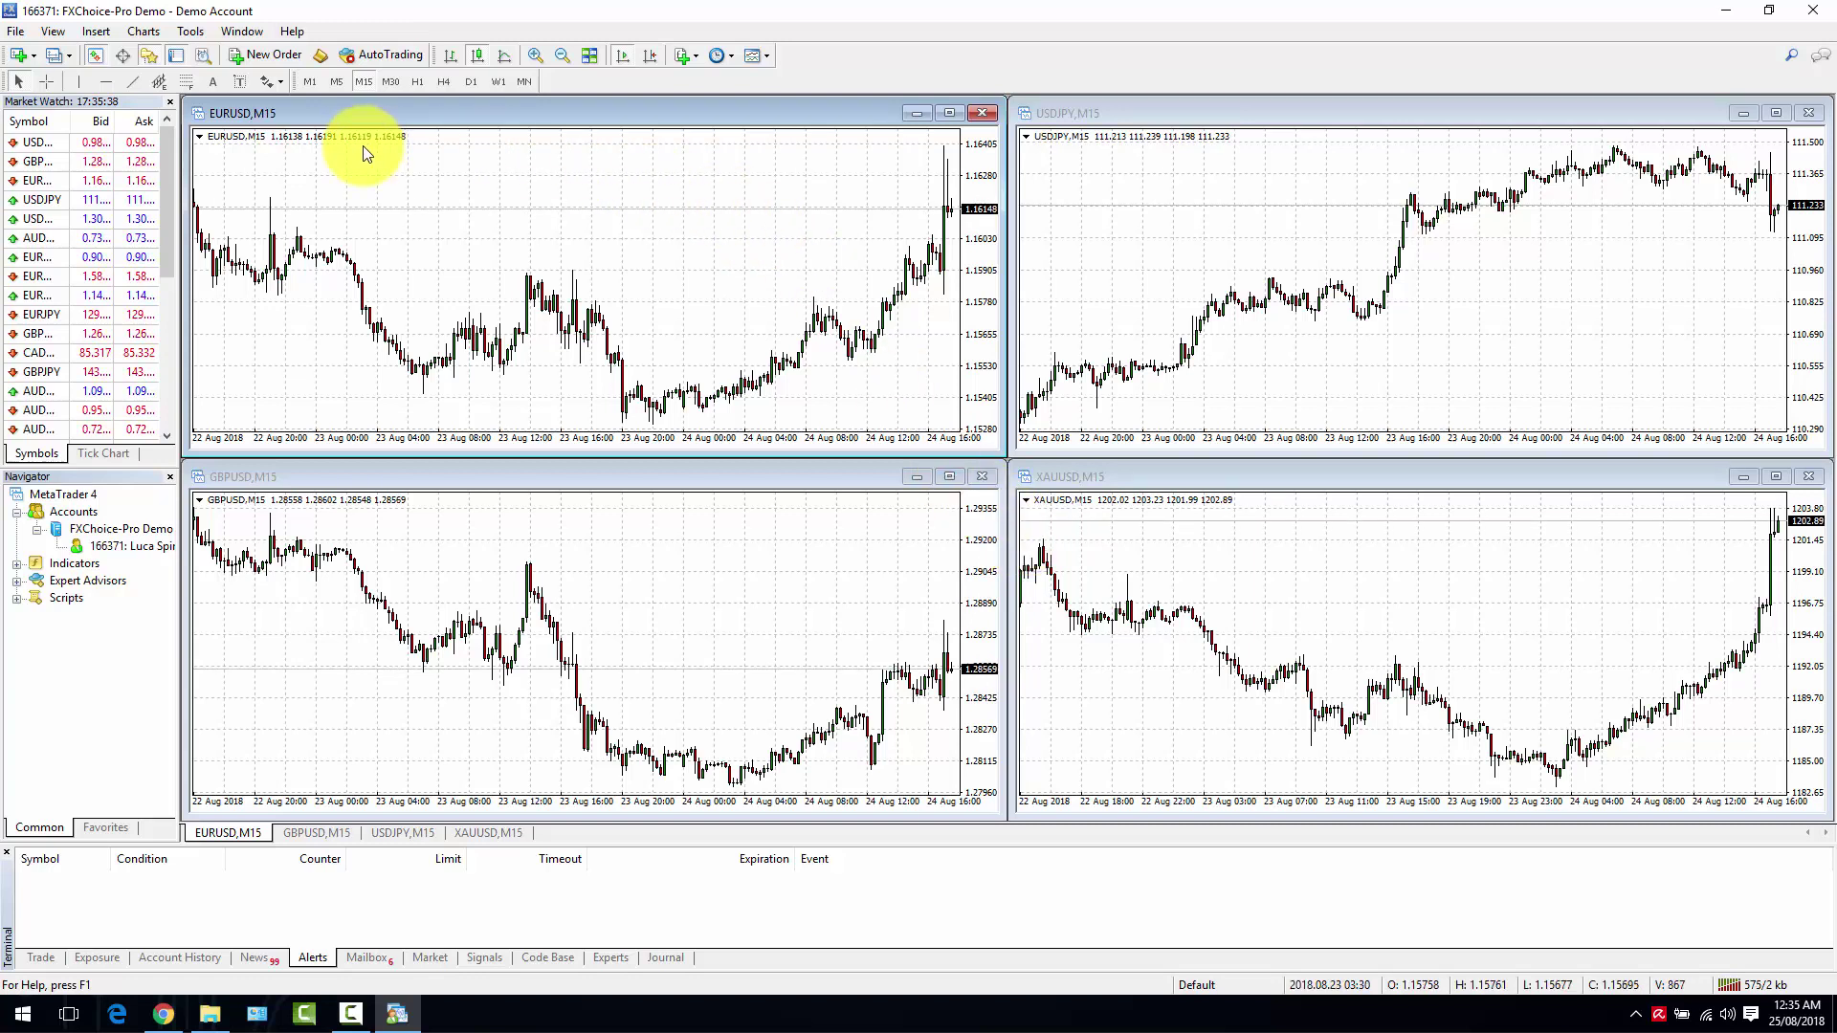
- Open MetaTrader's data folder from the File menu and reveal its path, C:\Temp\FXChoice MetaTrader 4
click(17, 32)
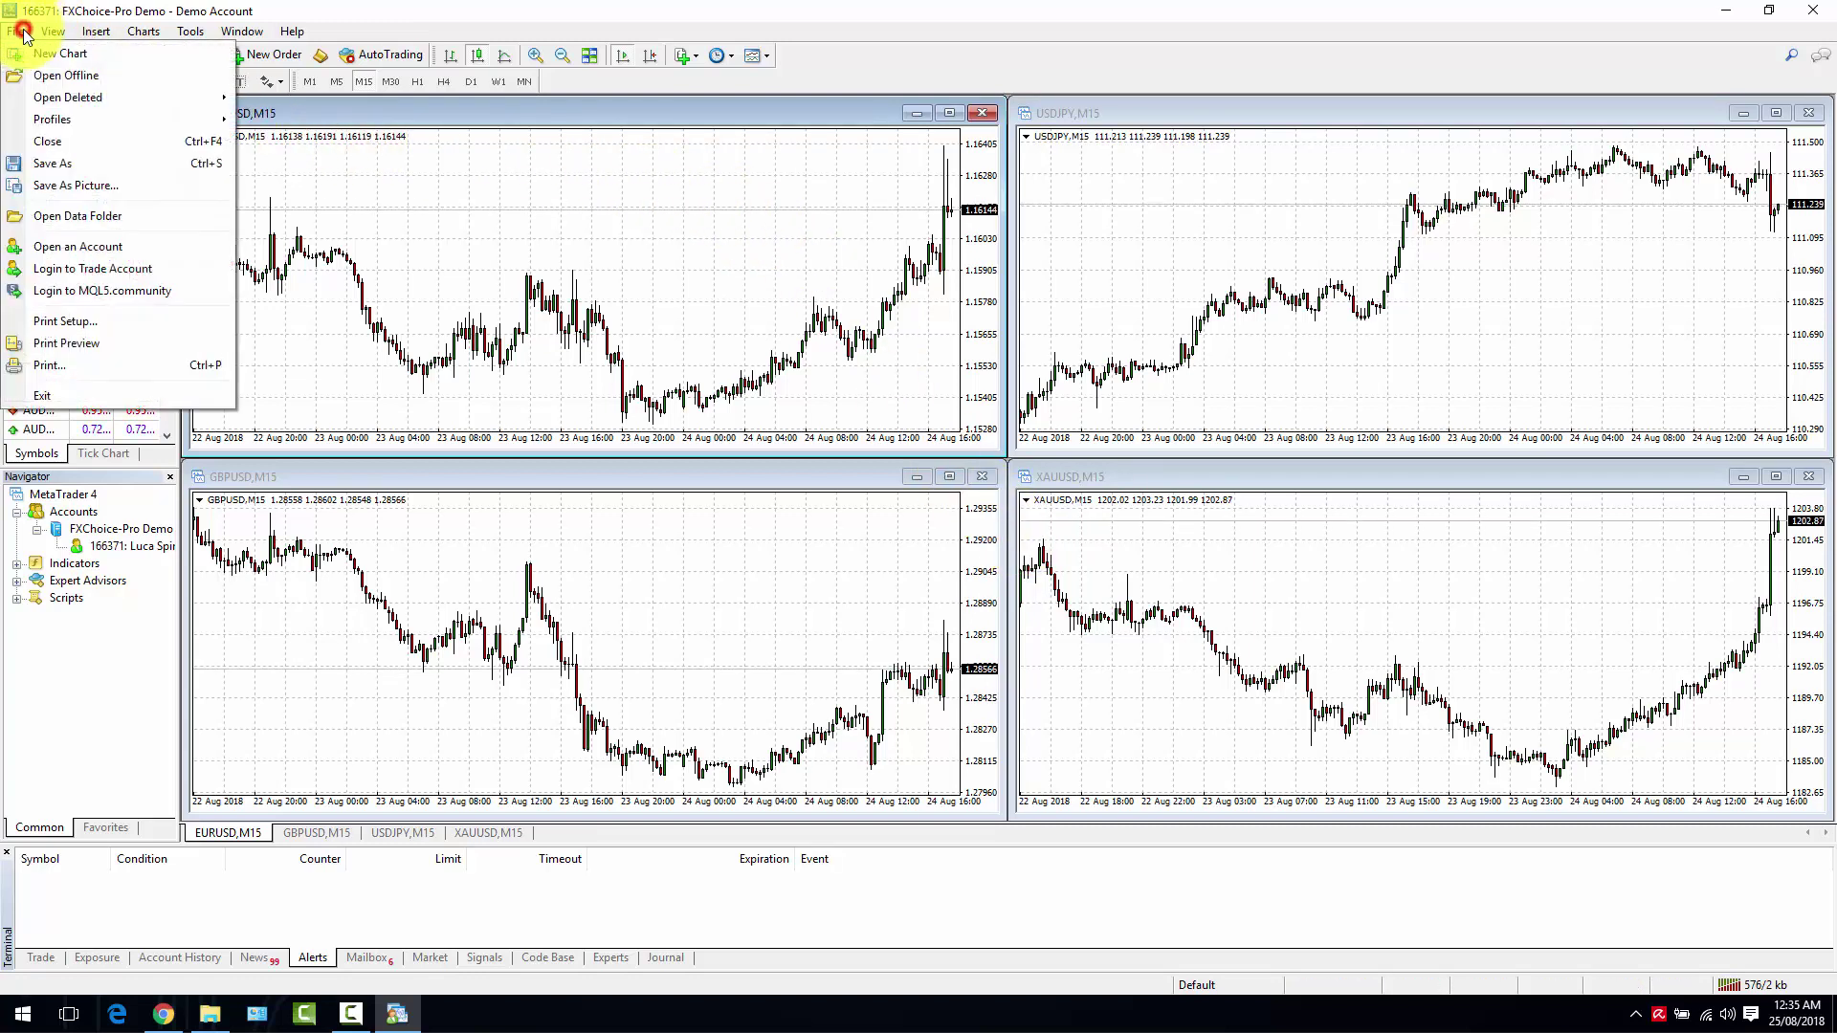
click(48, 218)
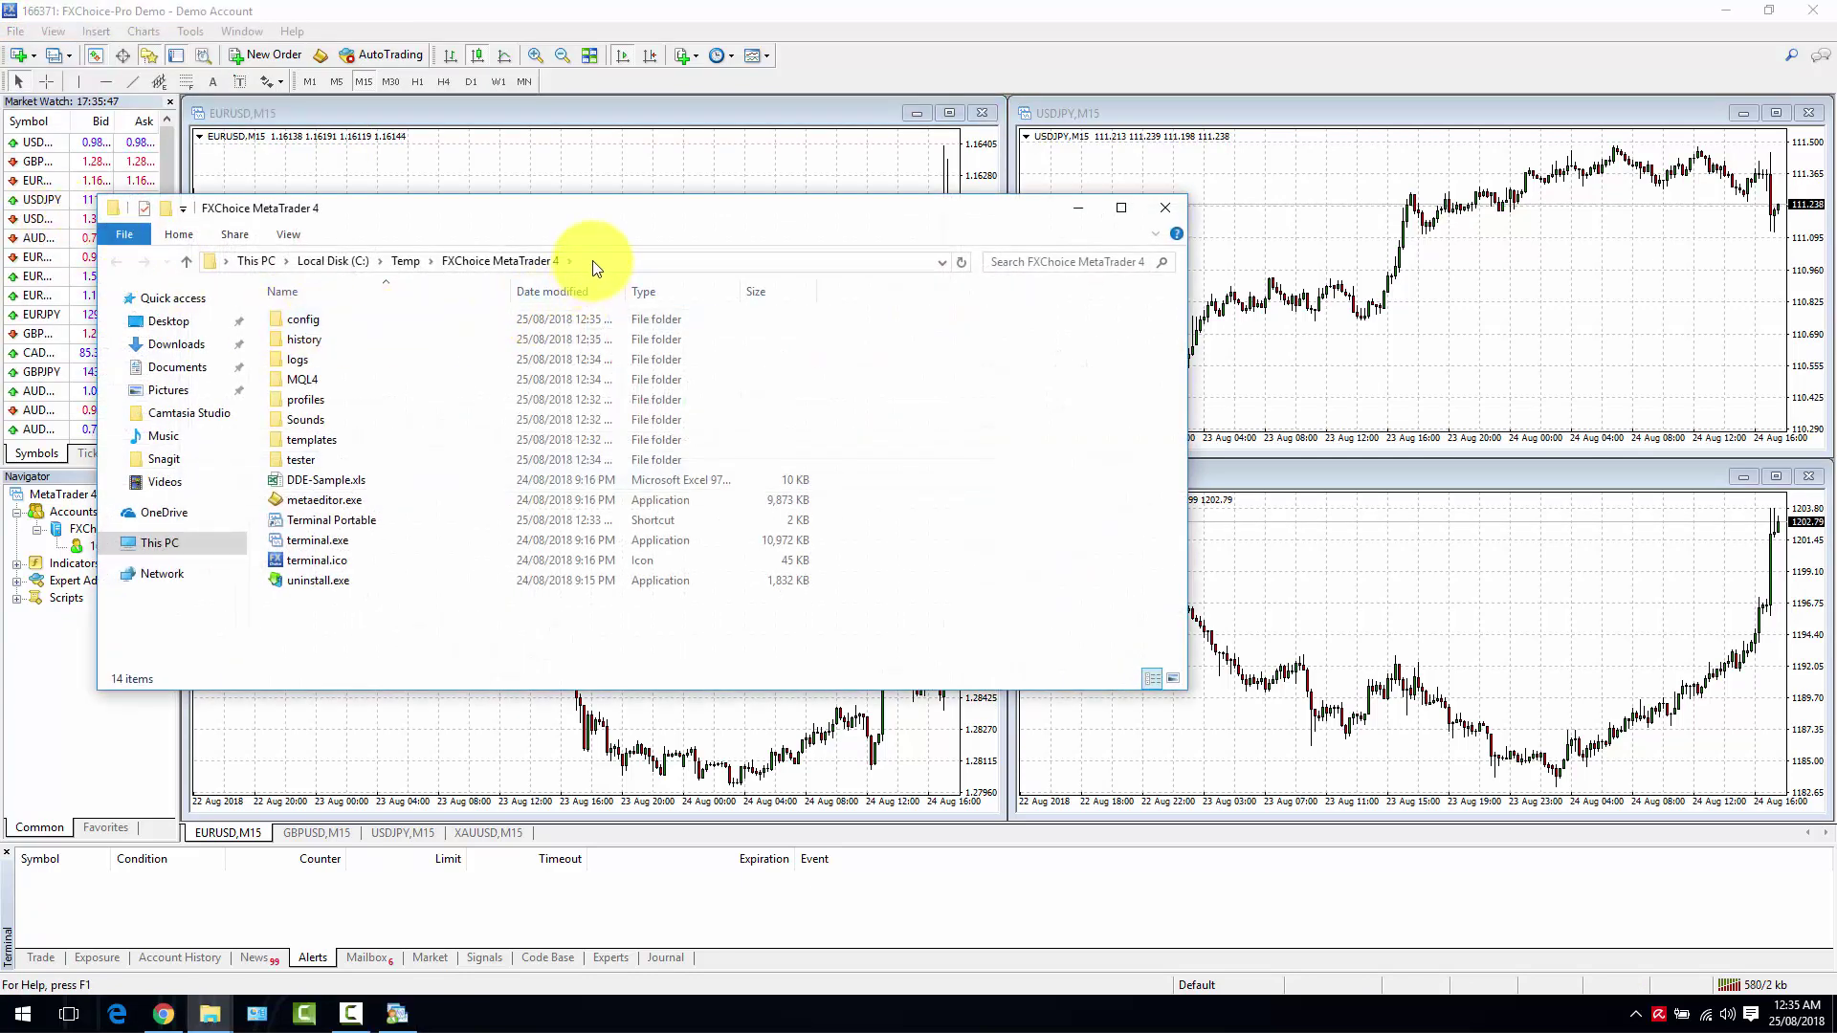
click(592, 264)
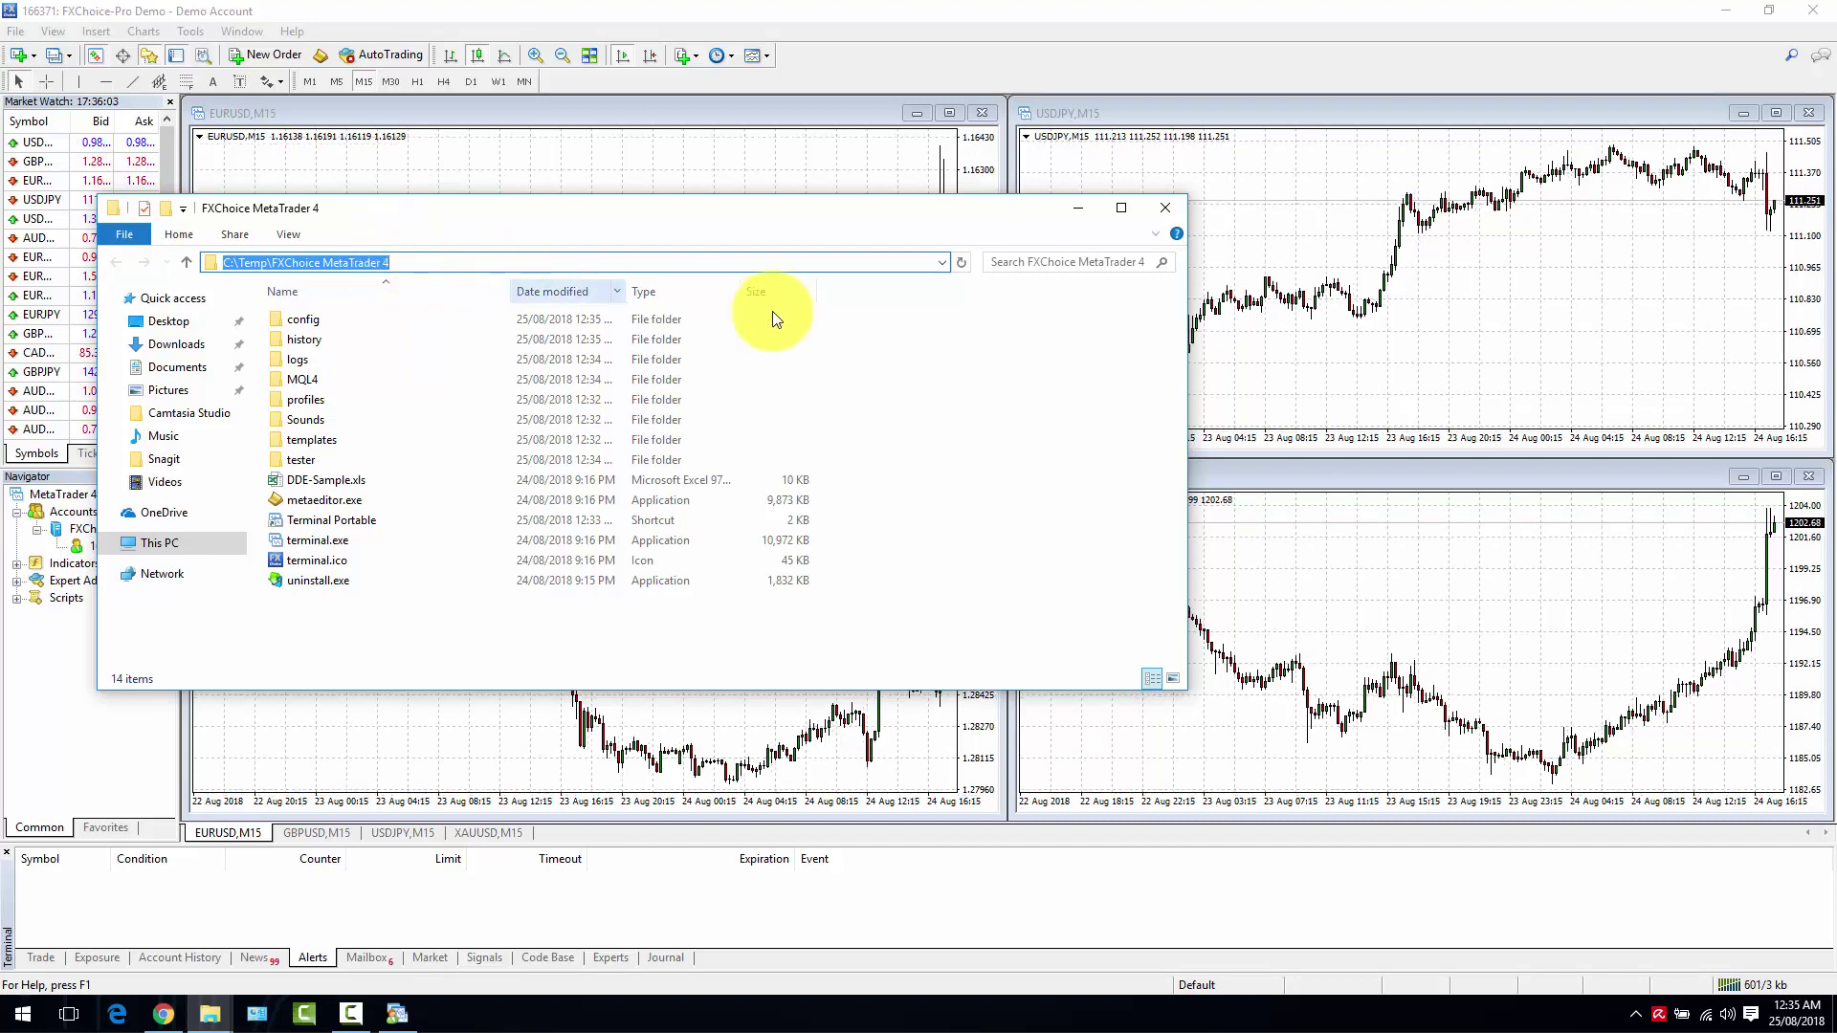
- Close the data folder and MetaTrader, then delete the FXChoice MetaTrader 4 folder from C:\Temp
click(1180, 214)
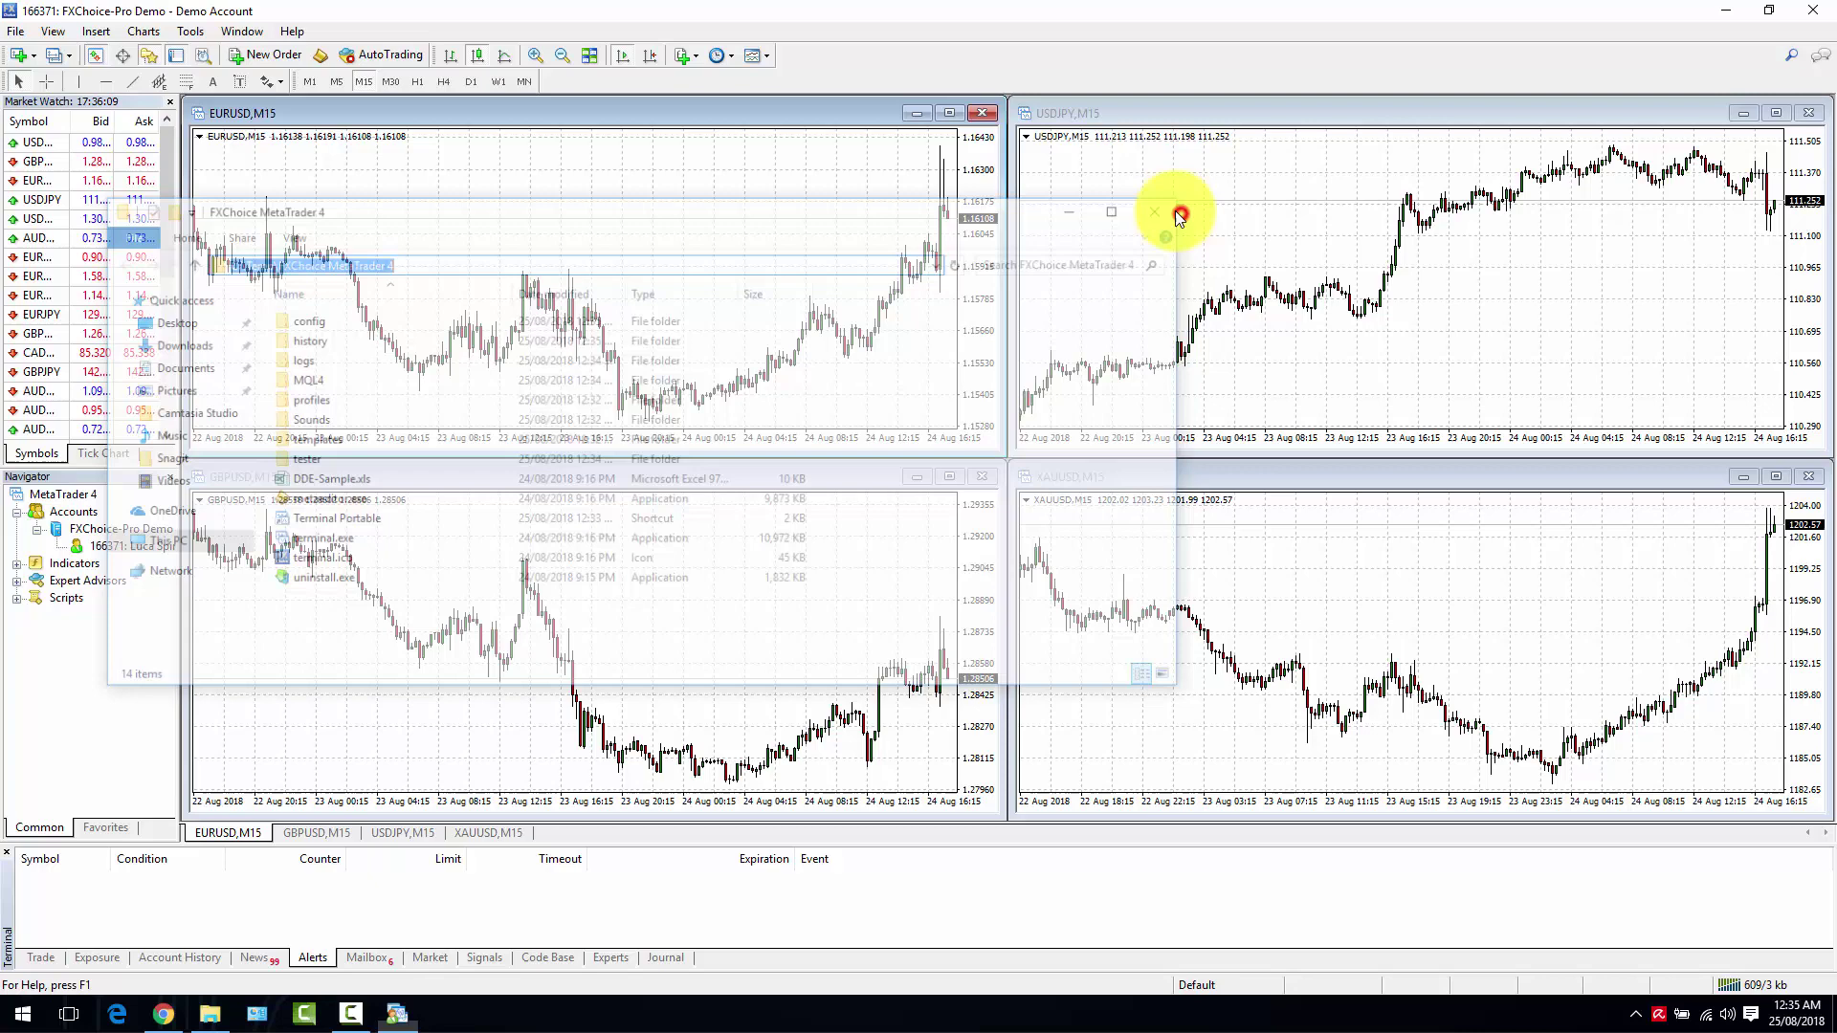
click(1807, 17)
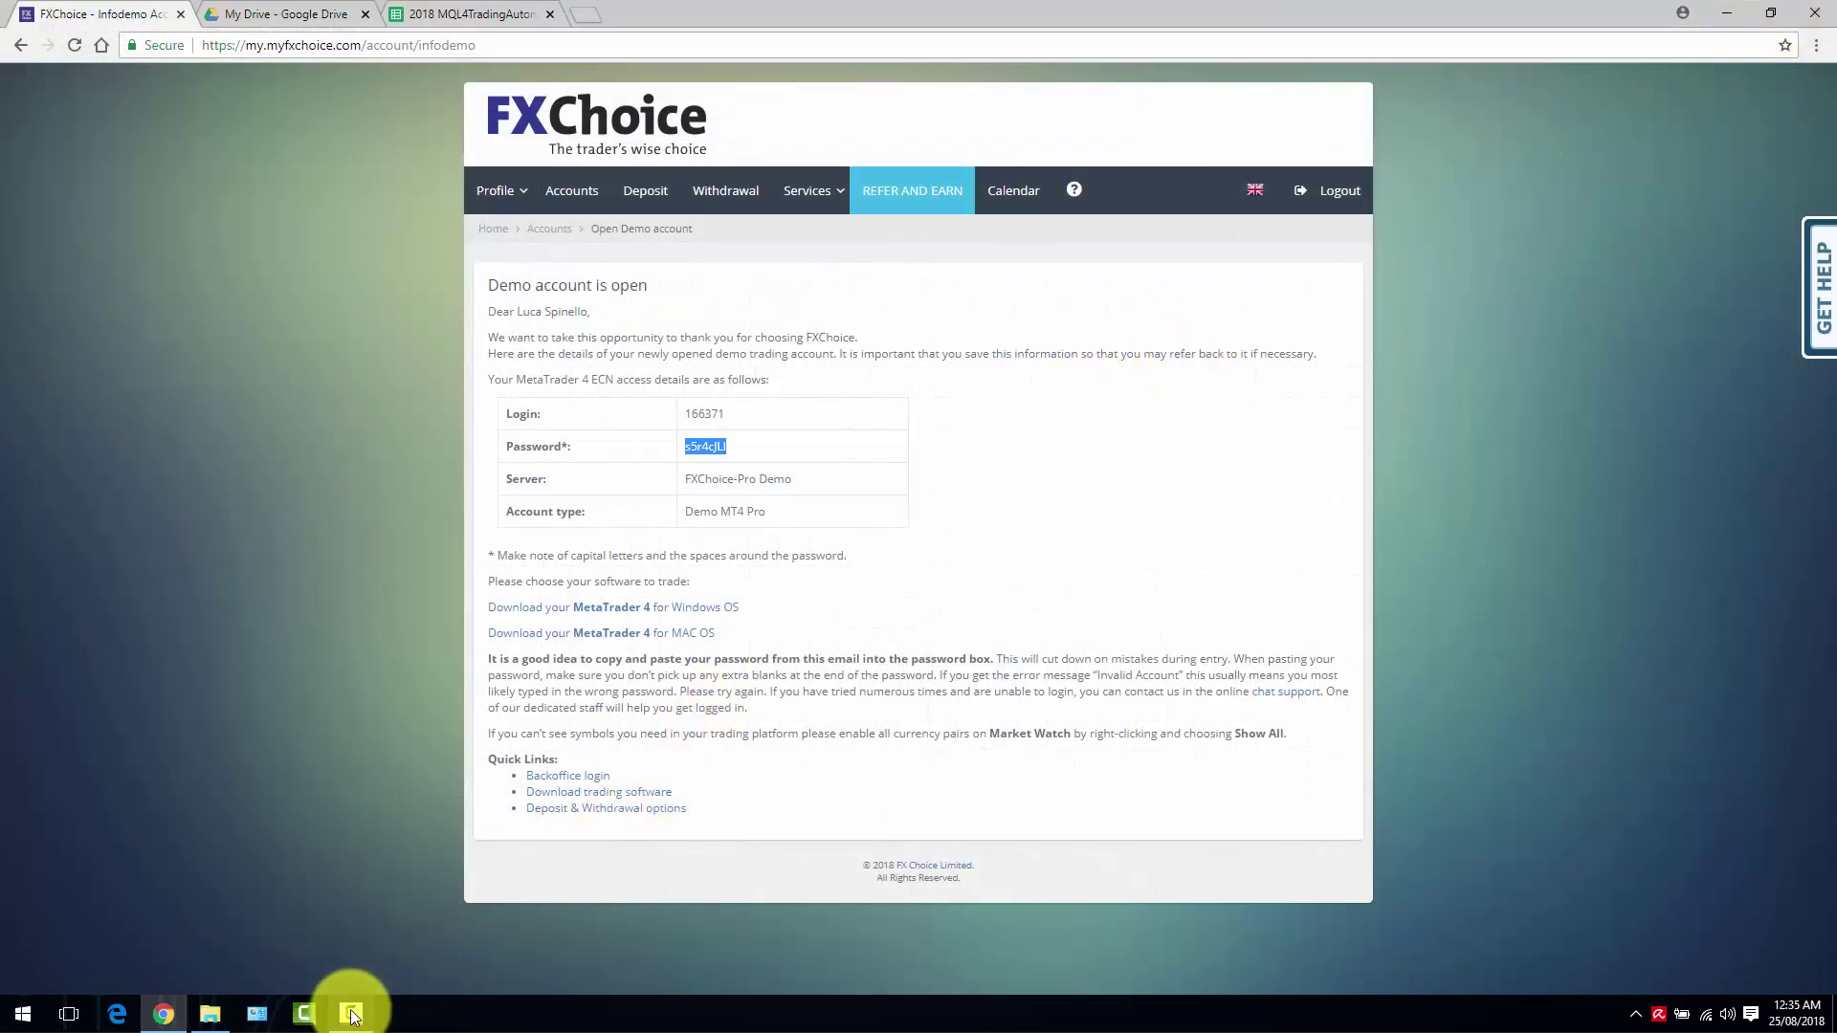
mouse_move(361, 1018)
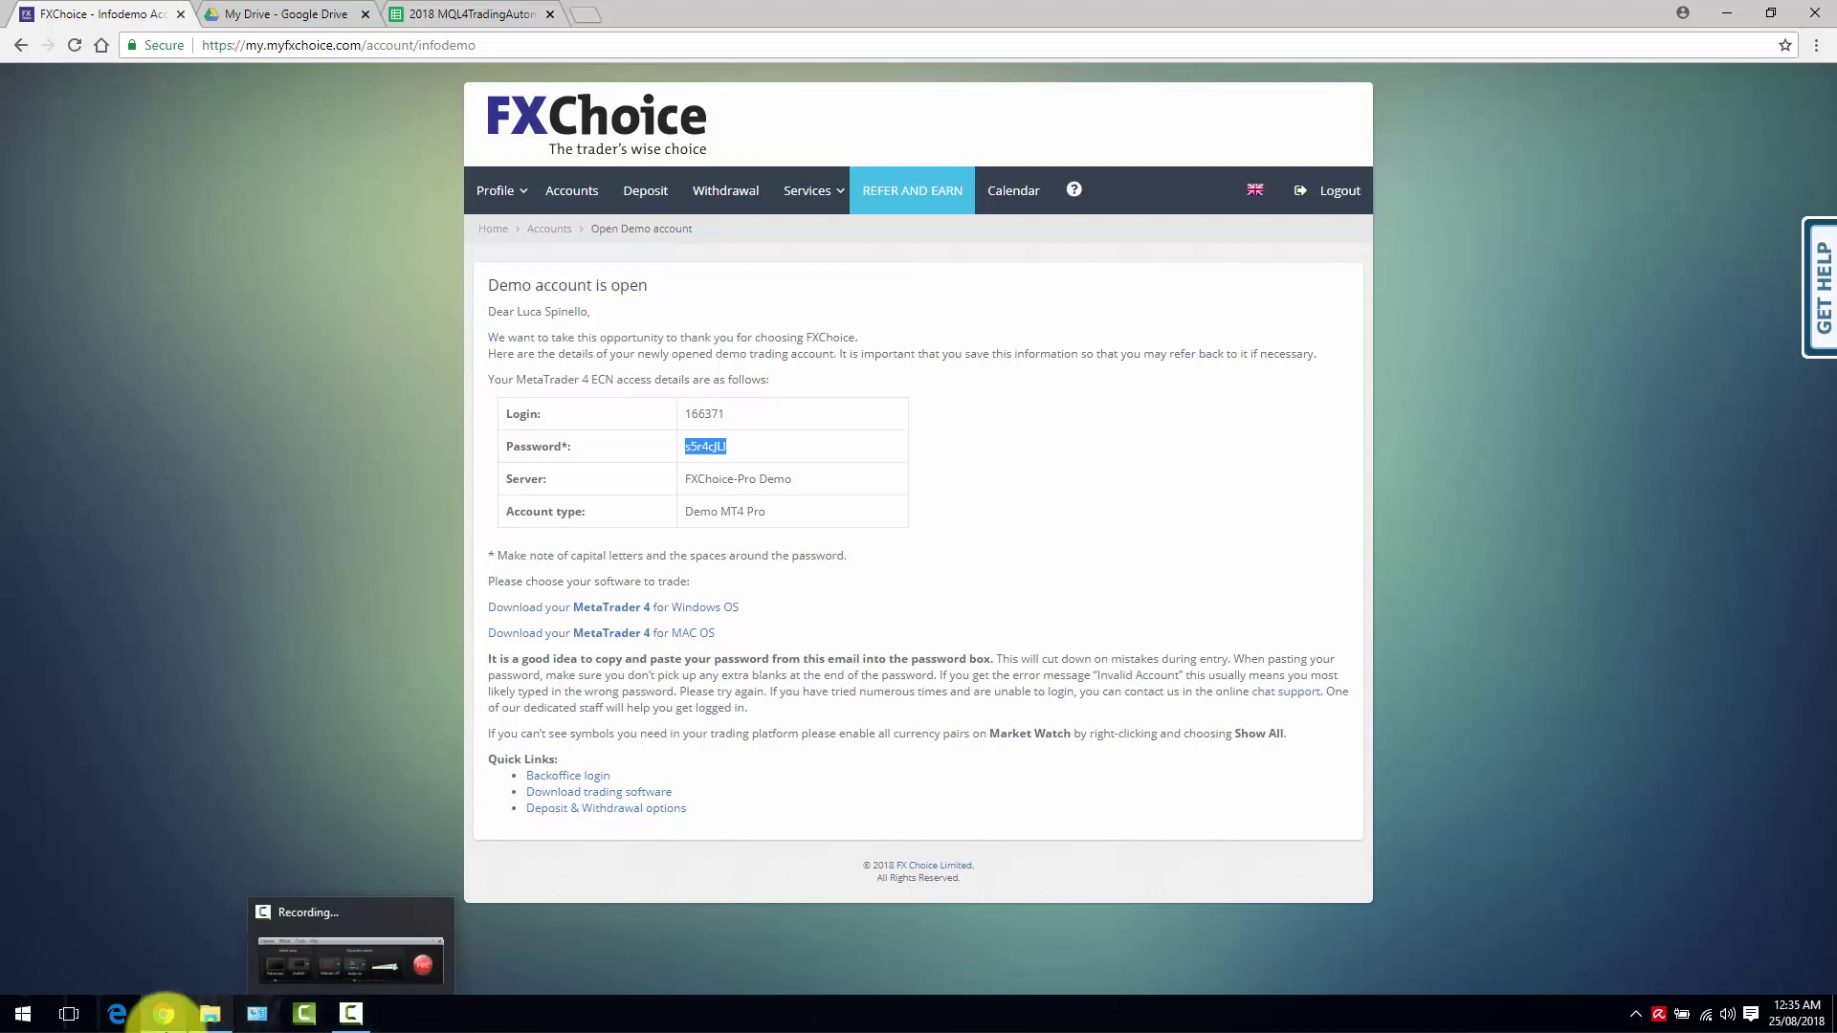
mouse_move(158, 1024)
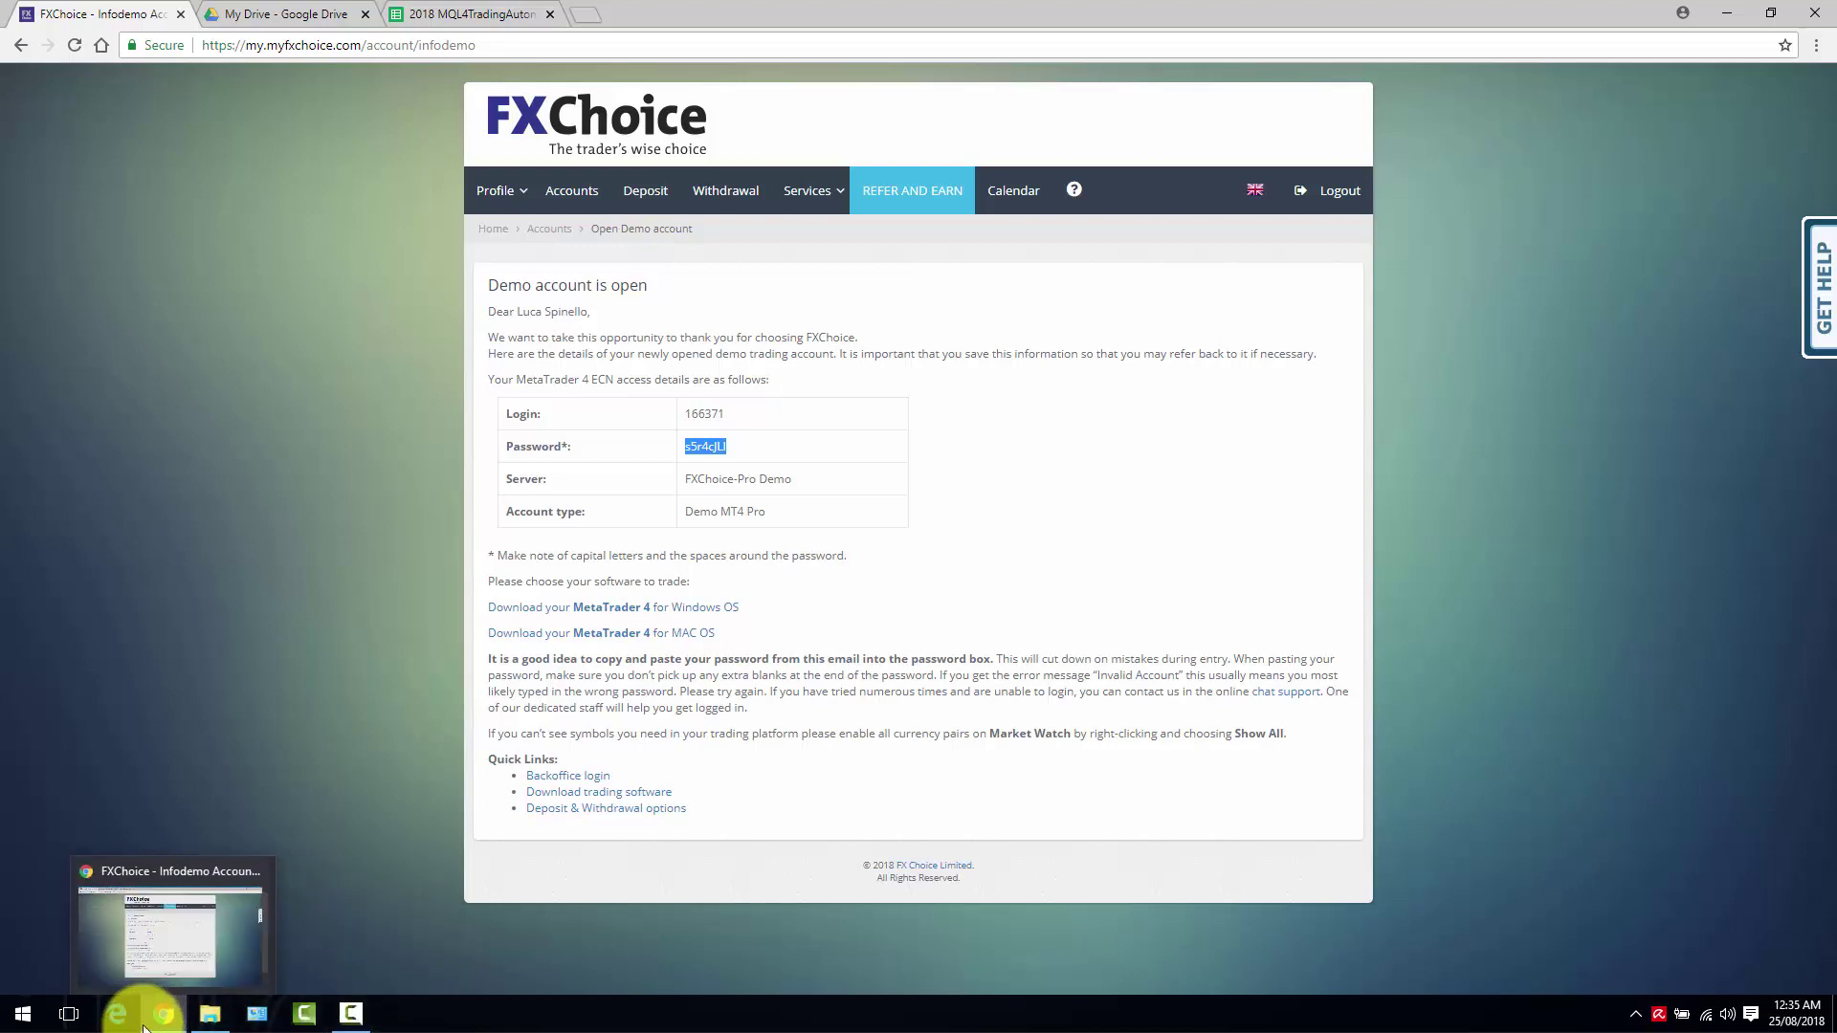
click(207, 1015)
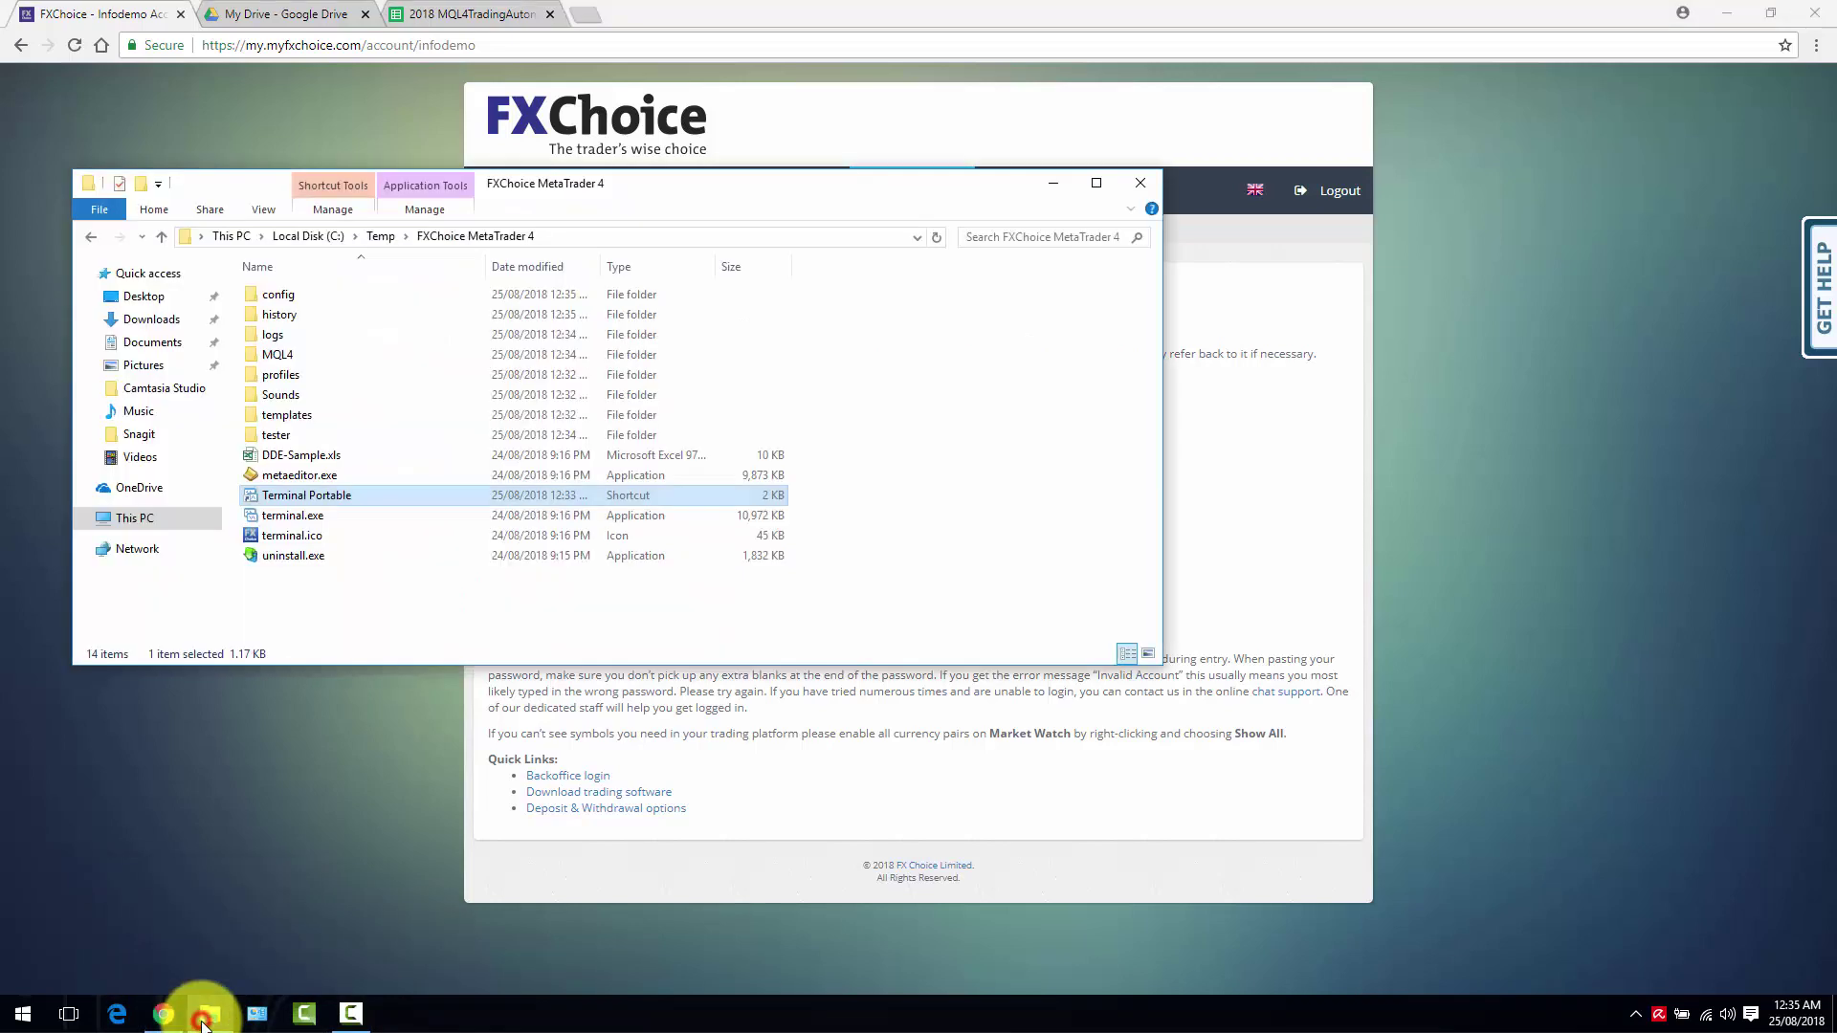
click(380, 236)
key(Delete)
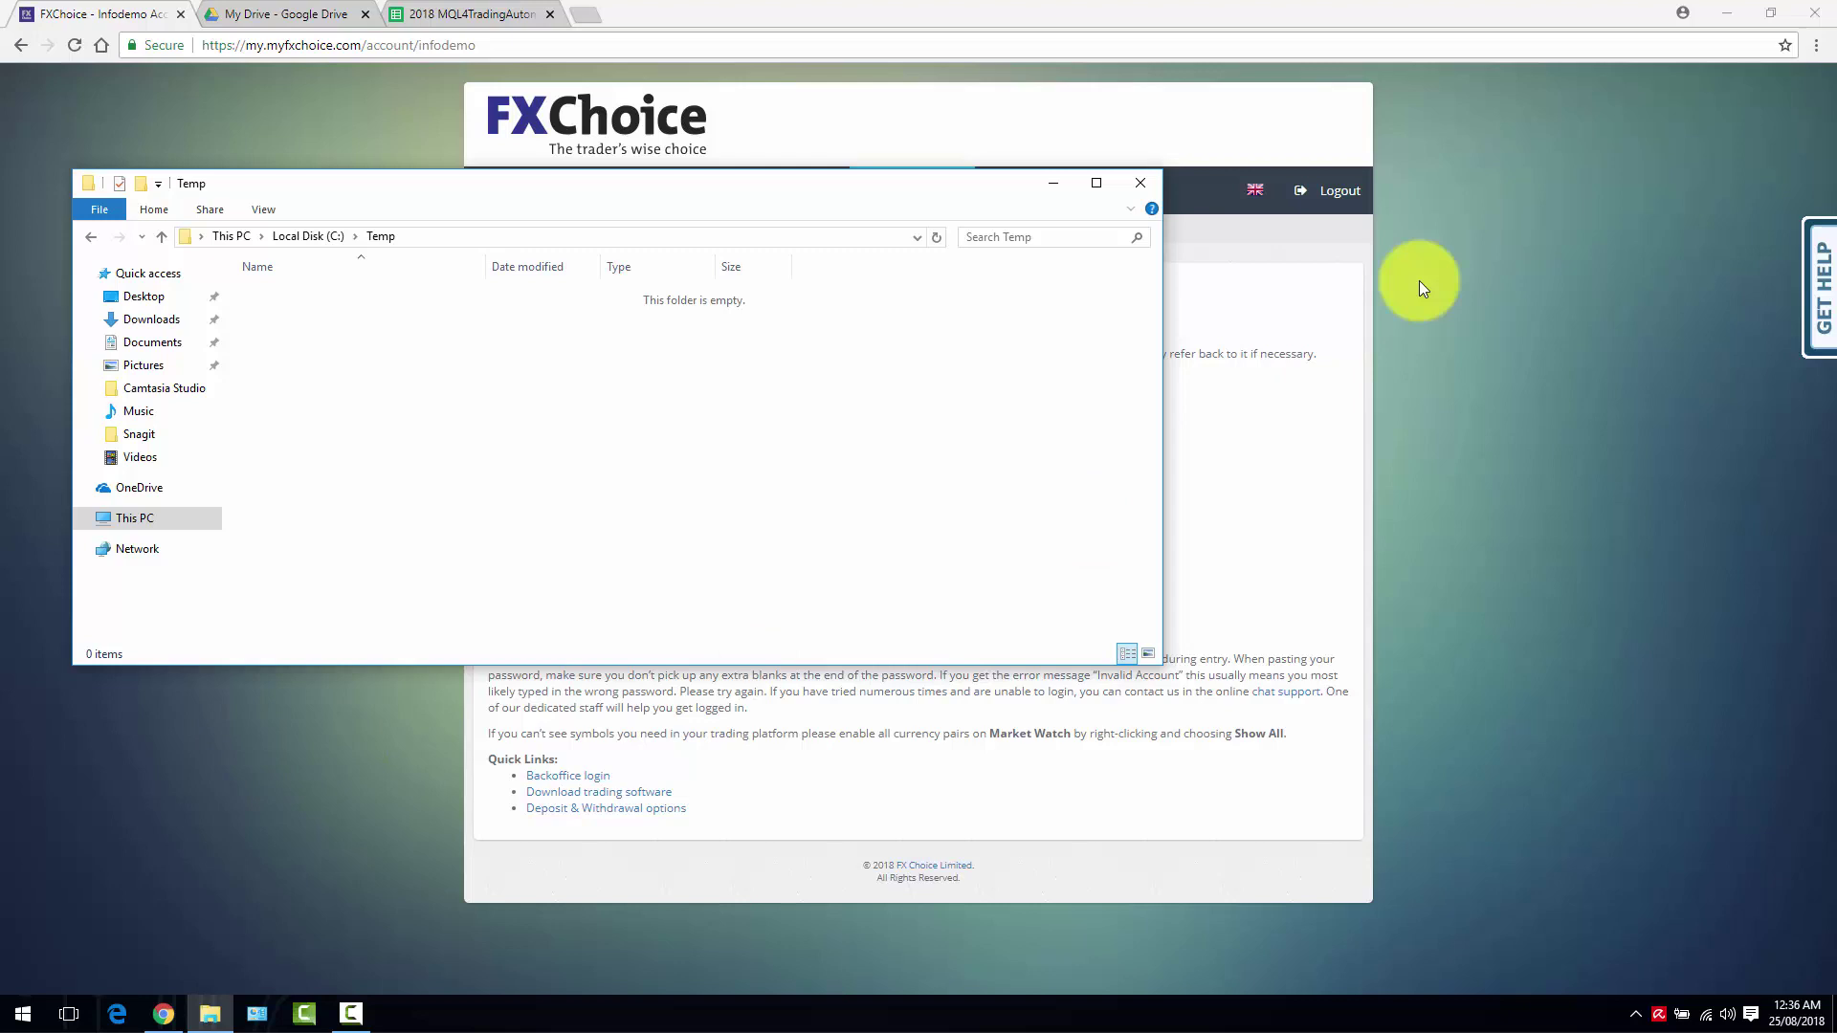
- Minimise Chrome and open a second File Explorer window at Quick access
click(1737, 11)
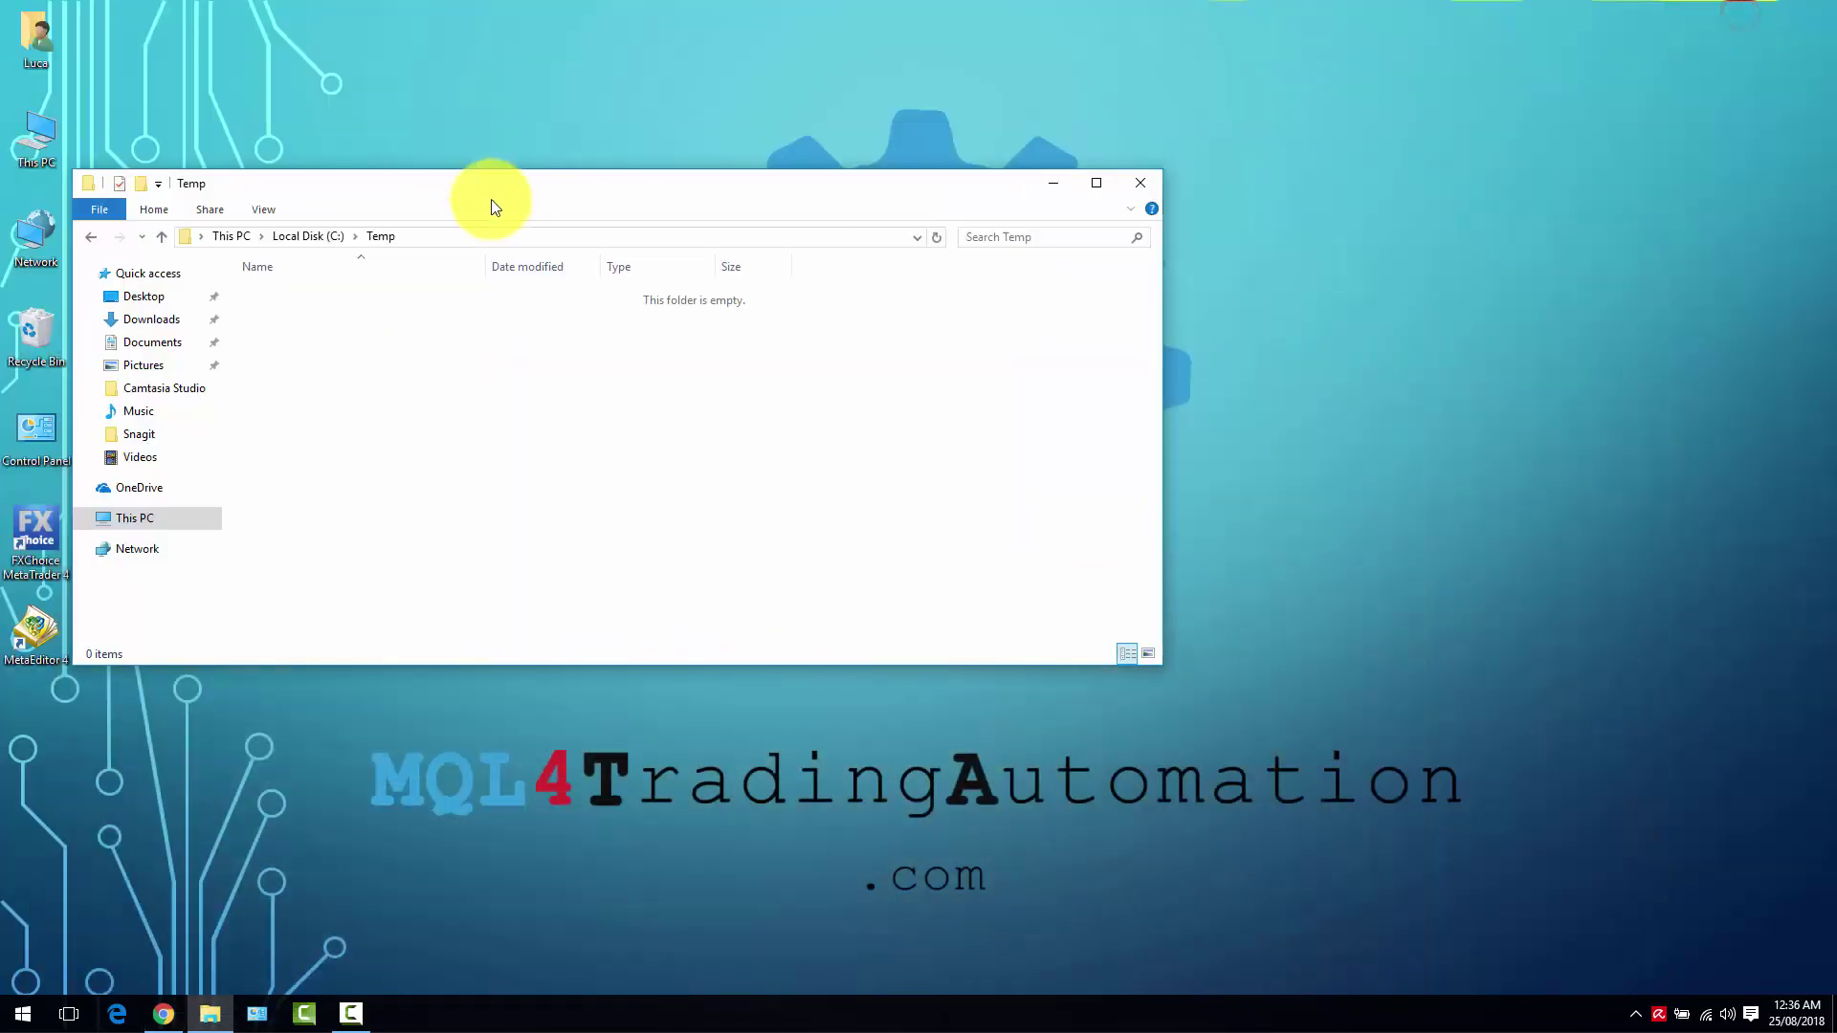
right_click(222, 1022)
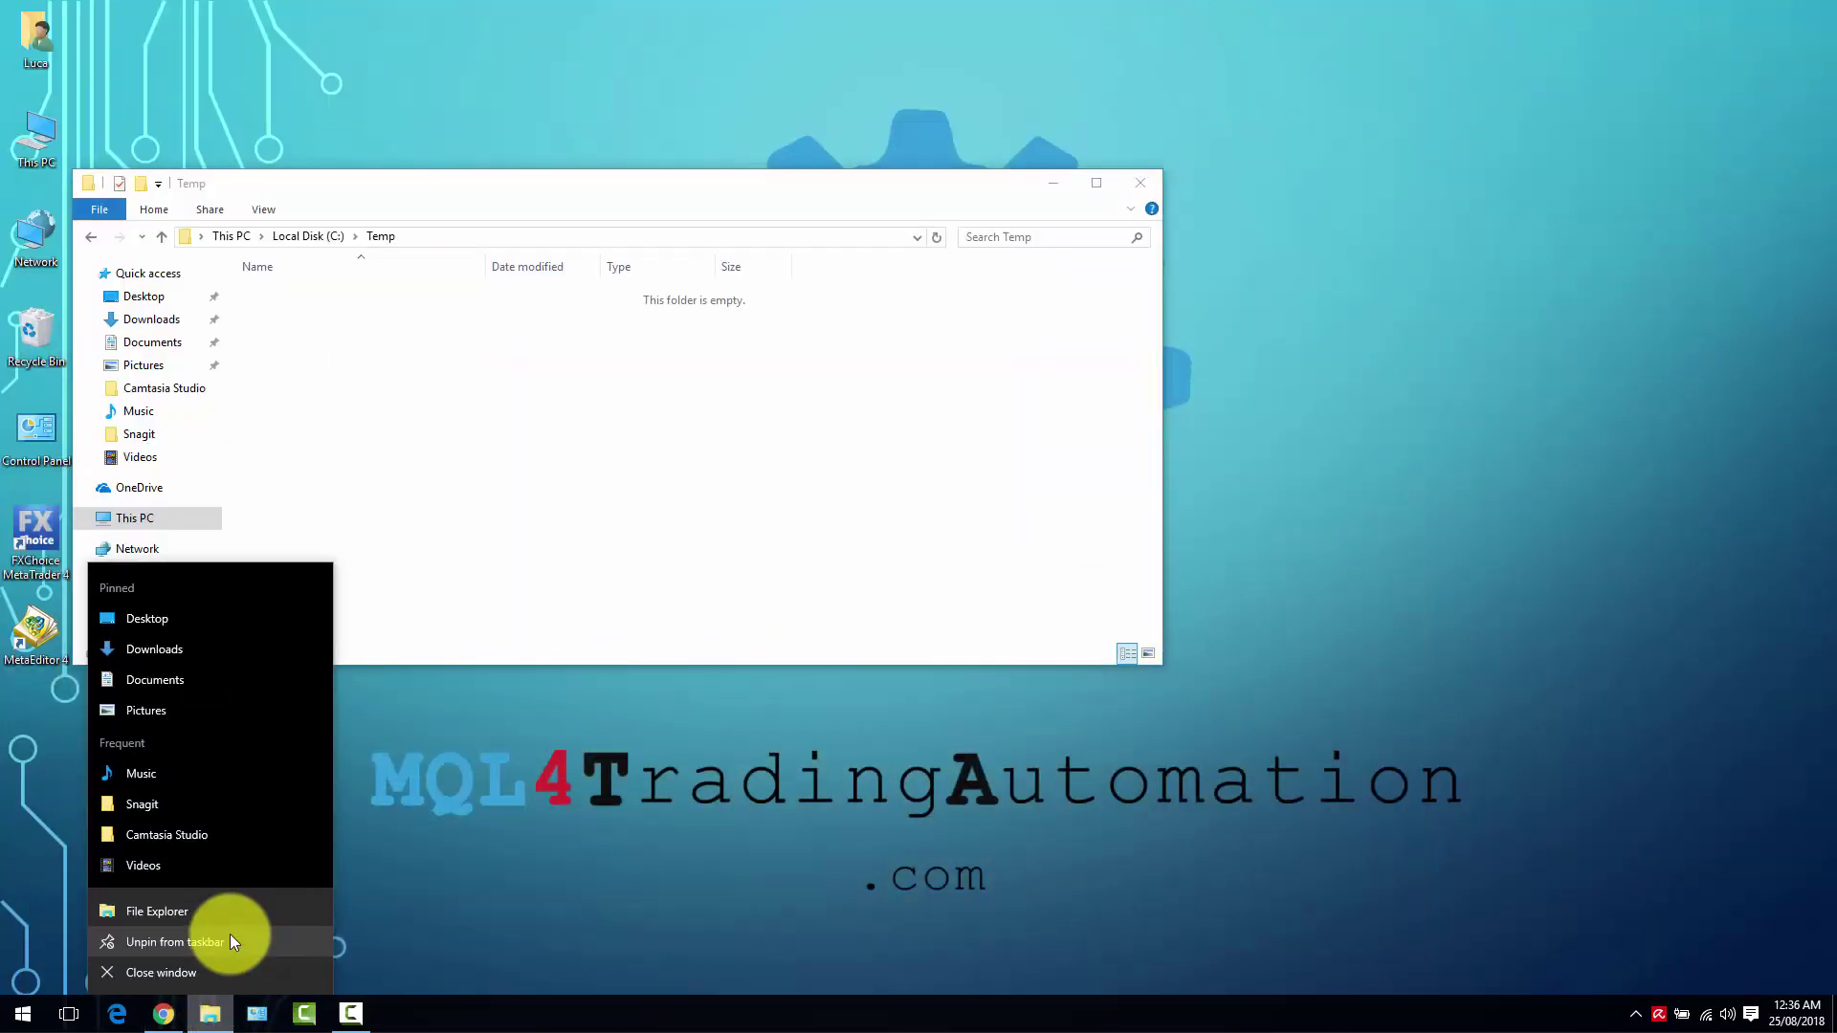
click(225, 910)
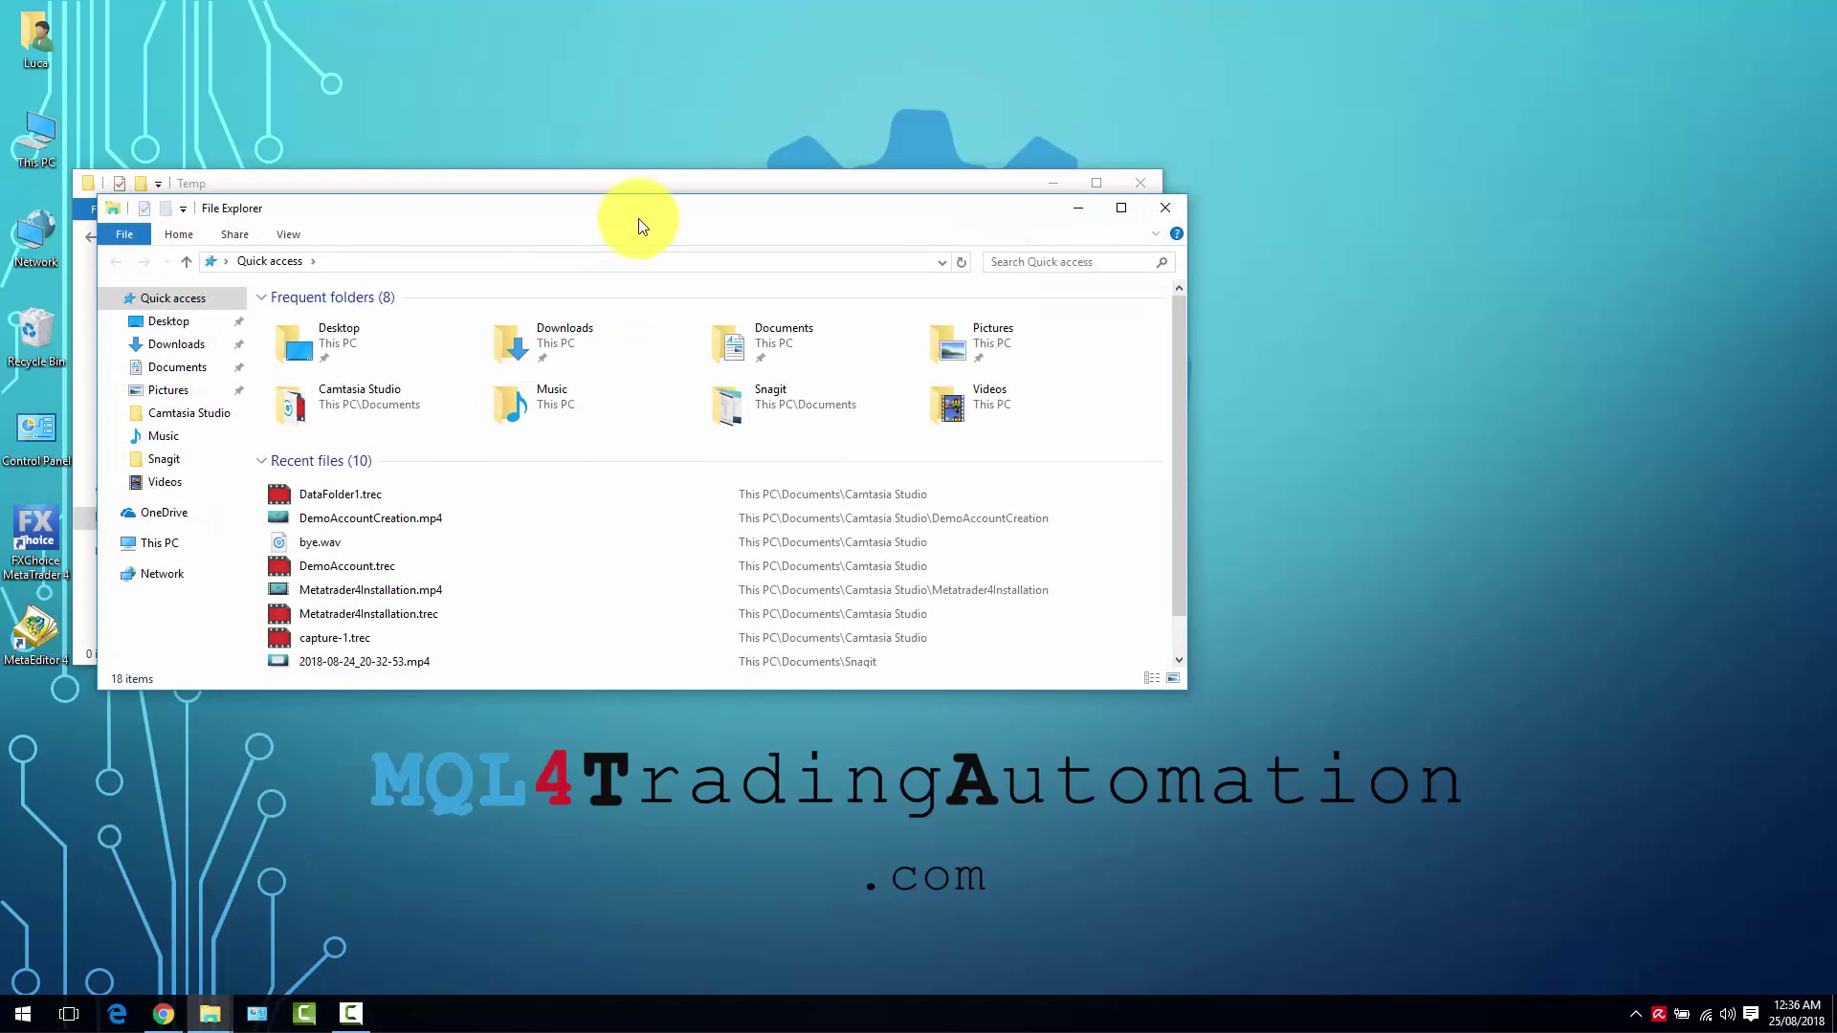
drag(641, 195, 1393, 344)
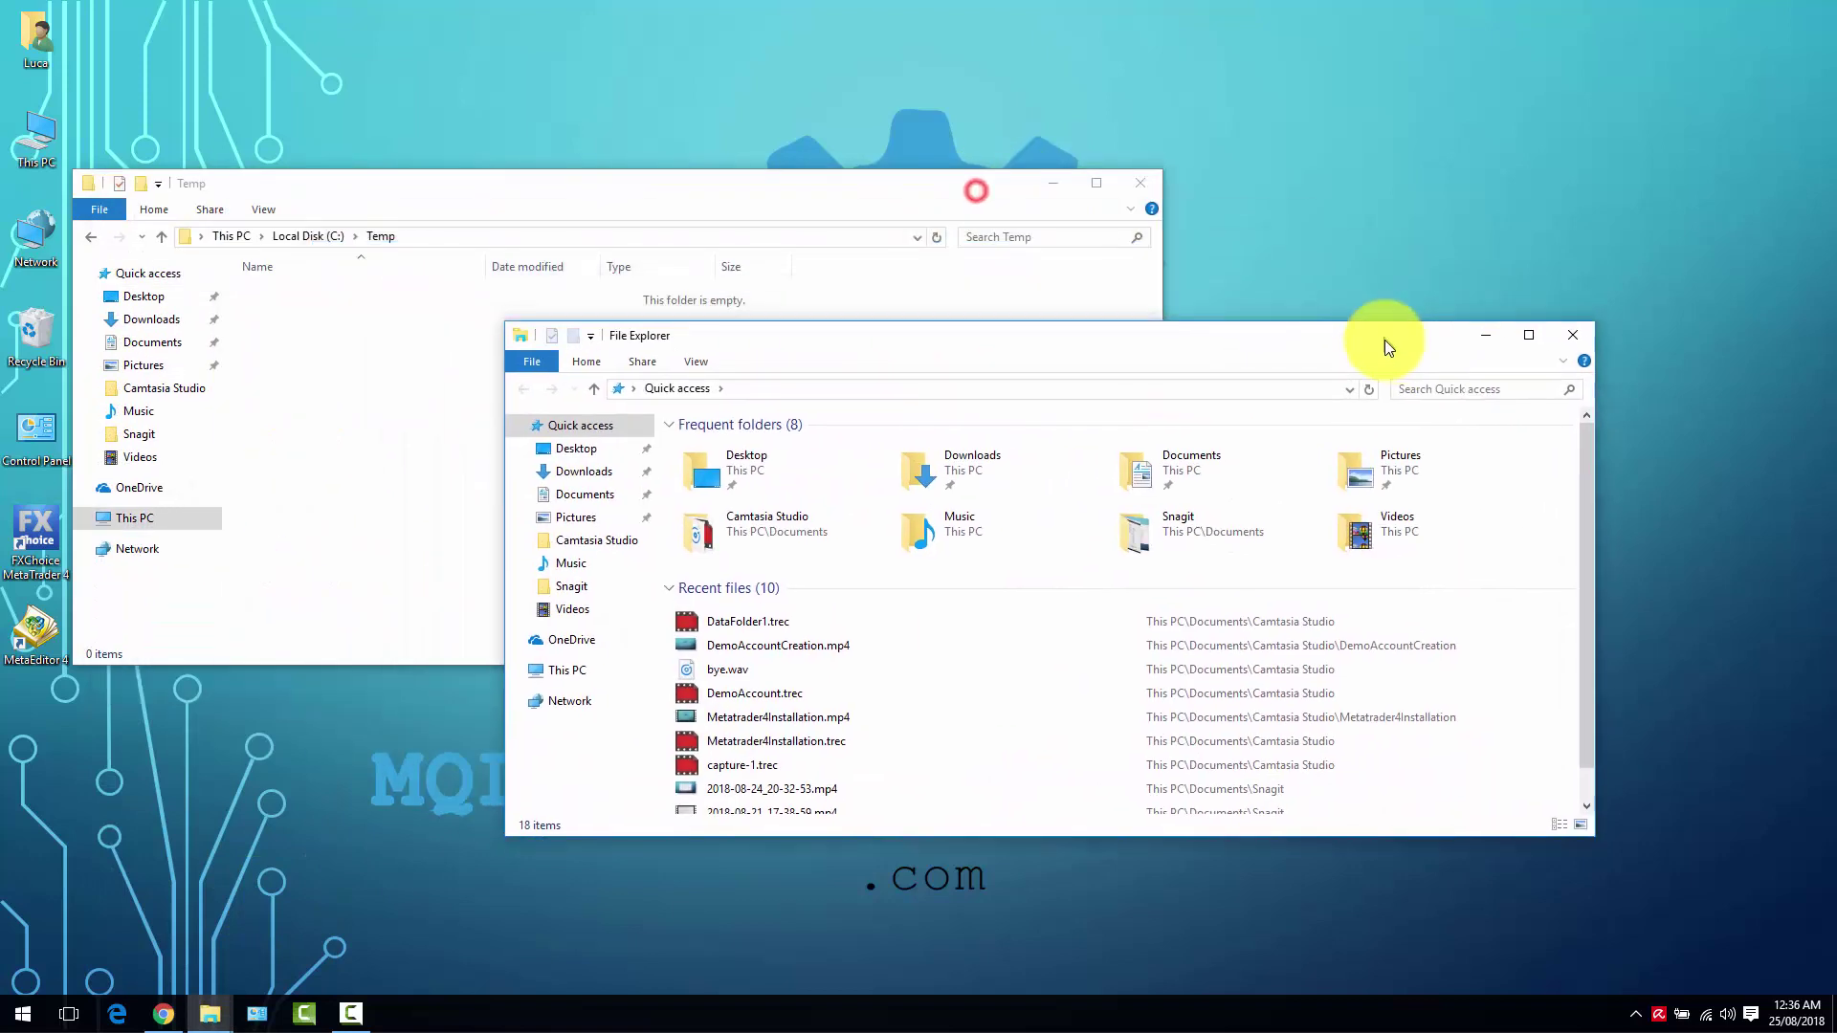
- Copy the FXChoice MetaTrader 4 folder from C:\Program Files (x86) and paste it into C:\Temp
click(603, 670)
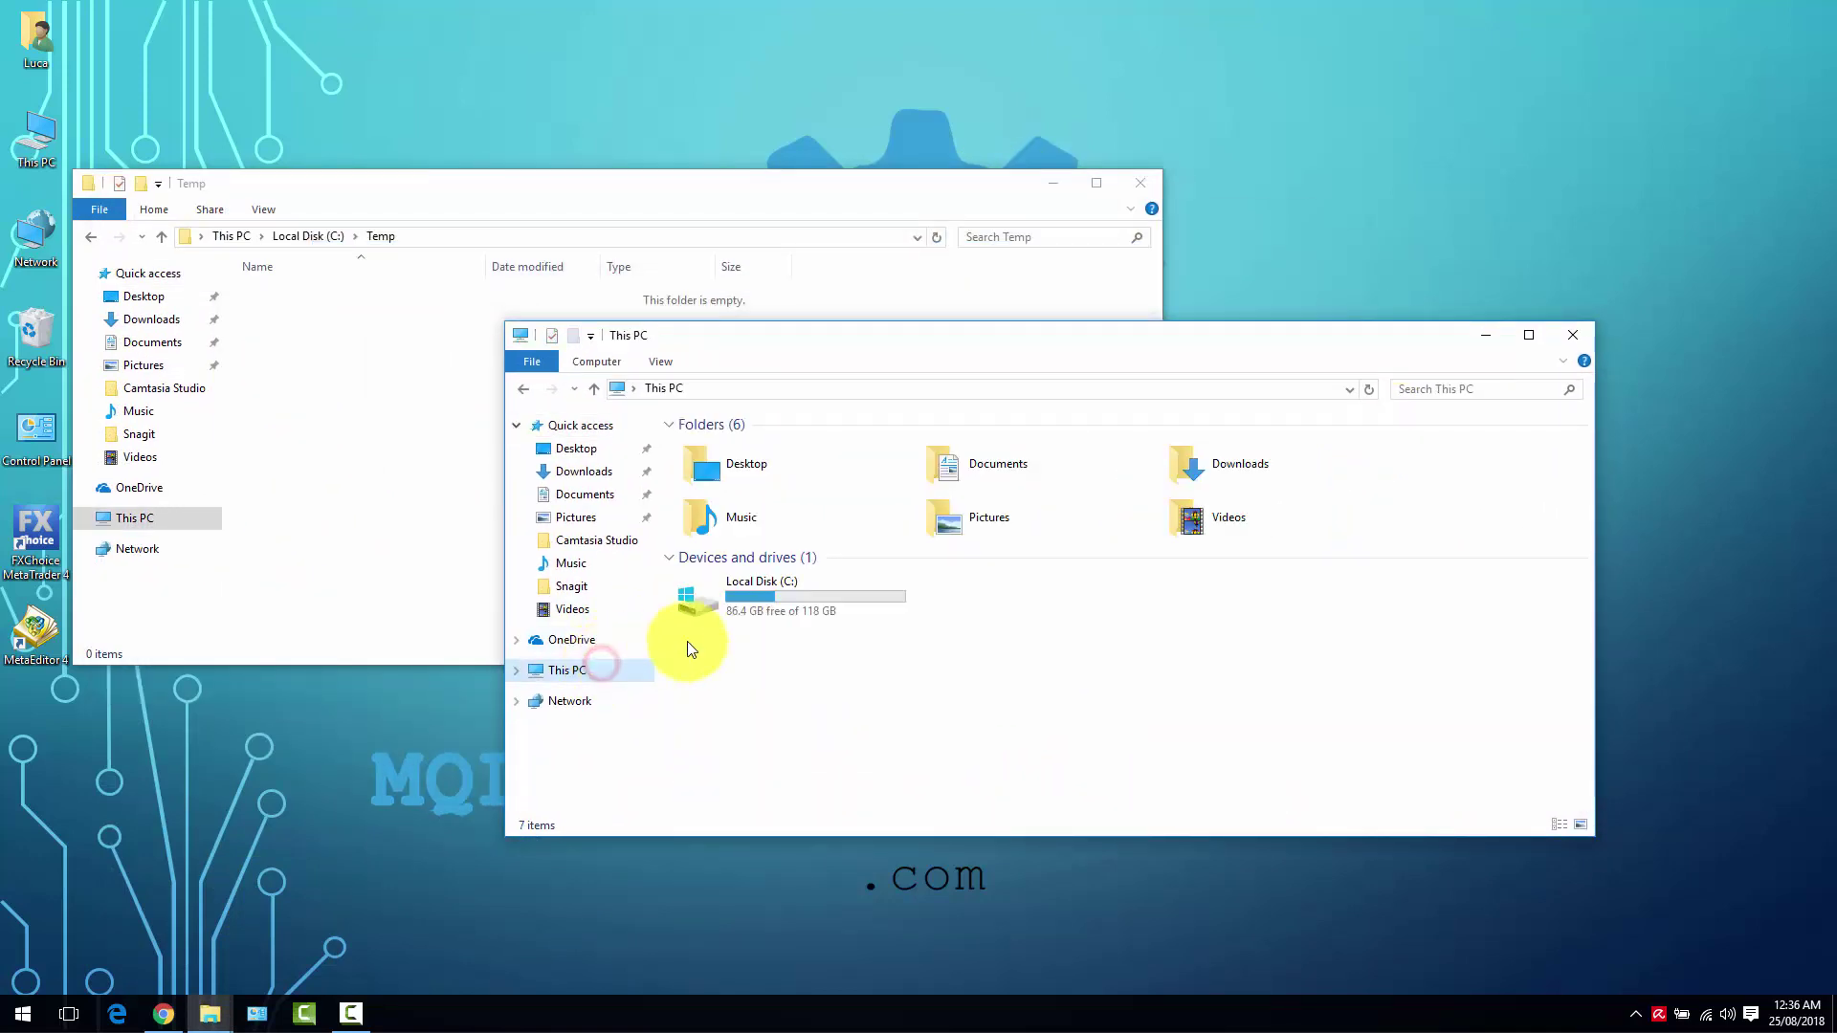
double_click(813, 595)
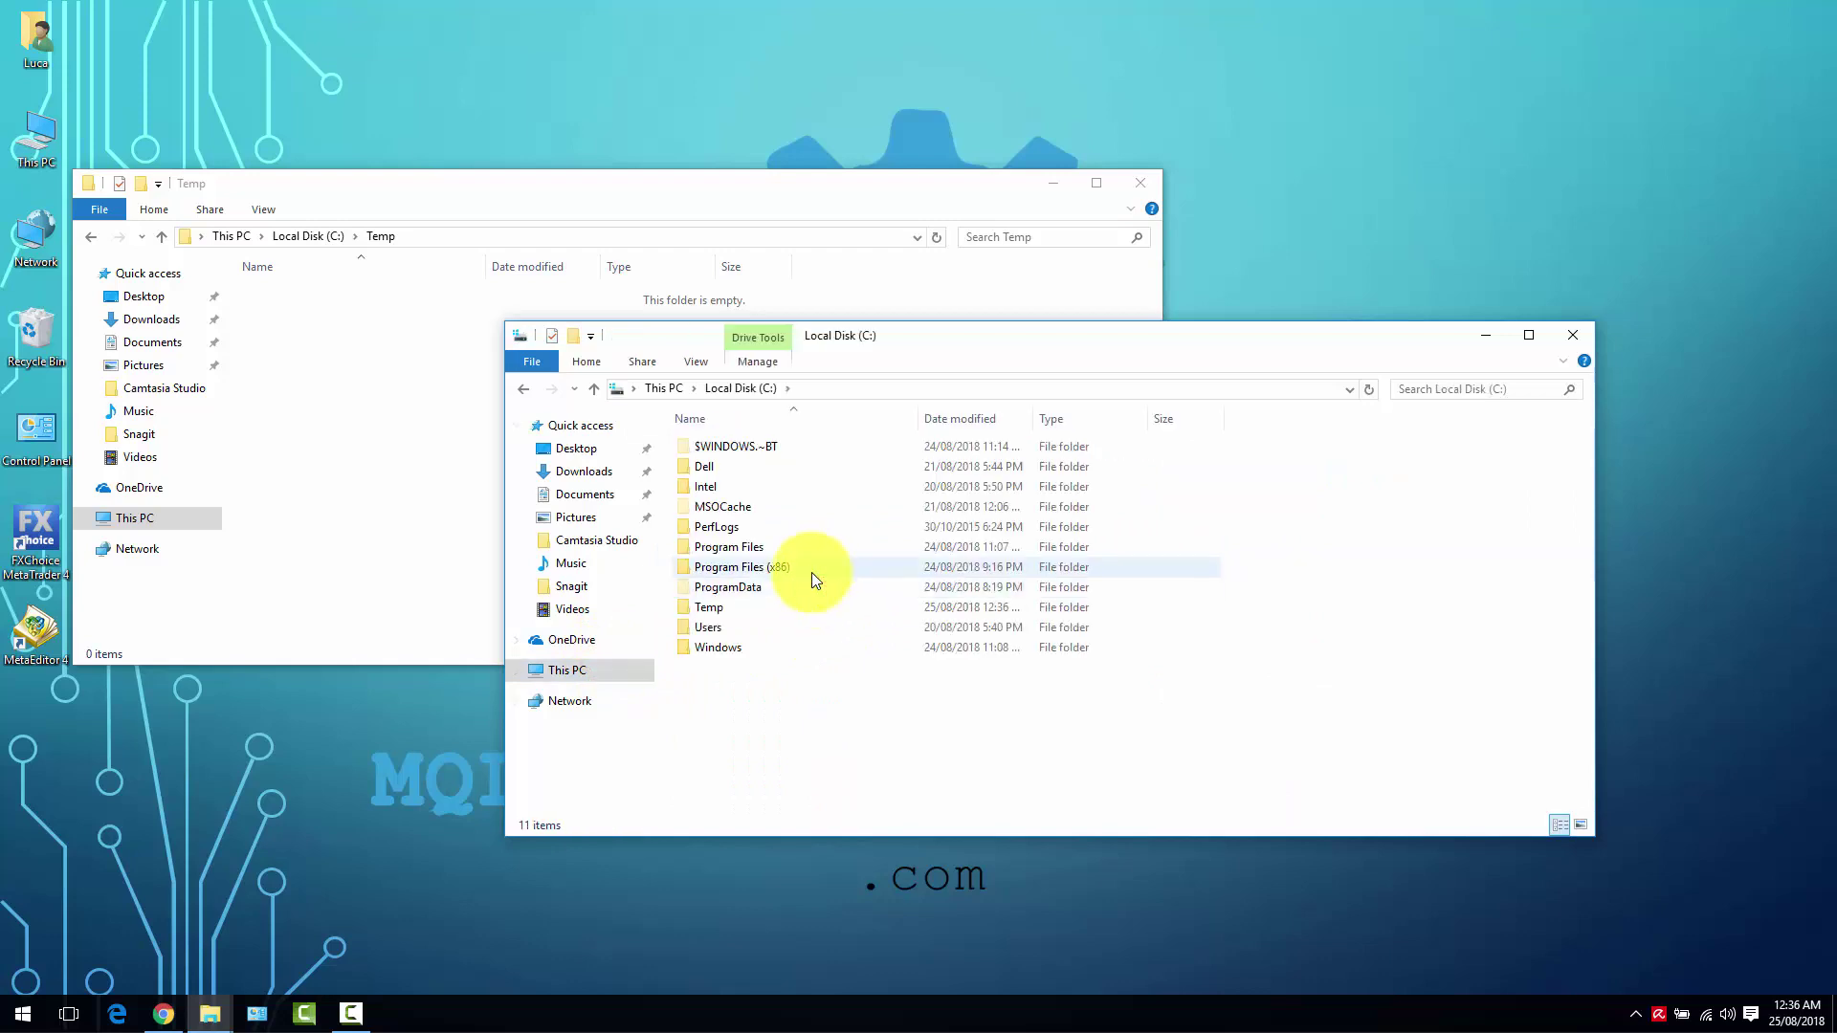
double_click(812, 570)
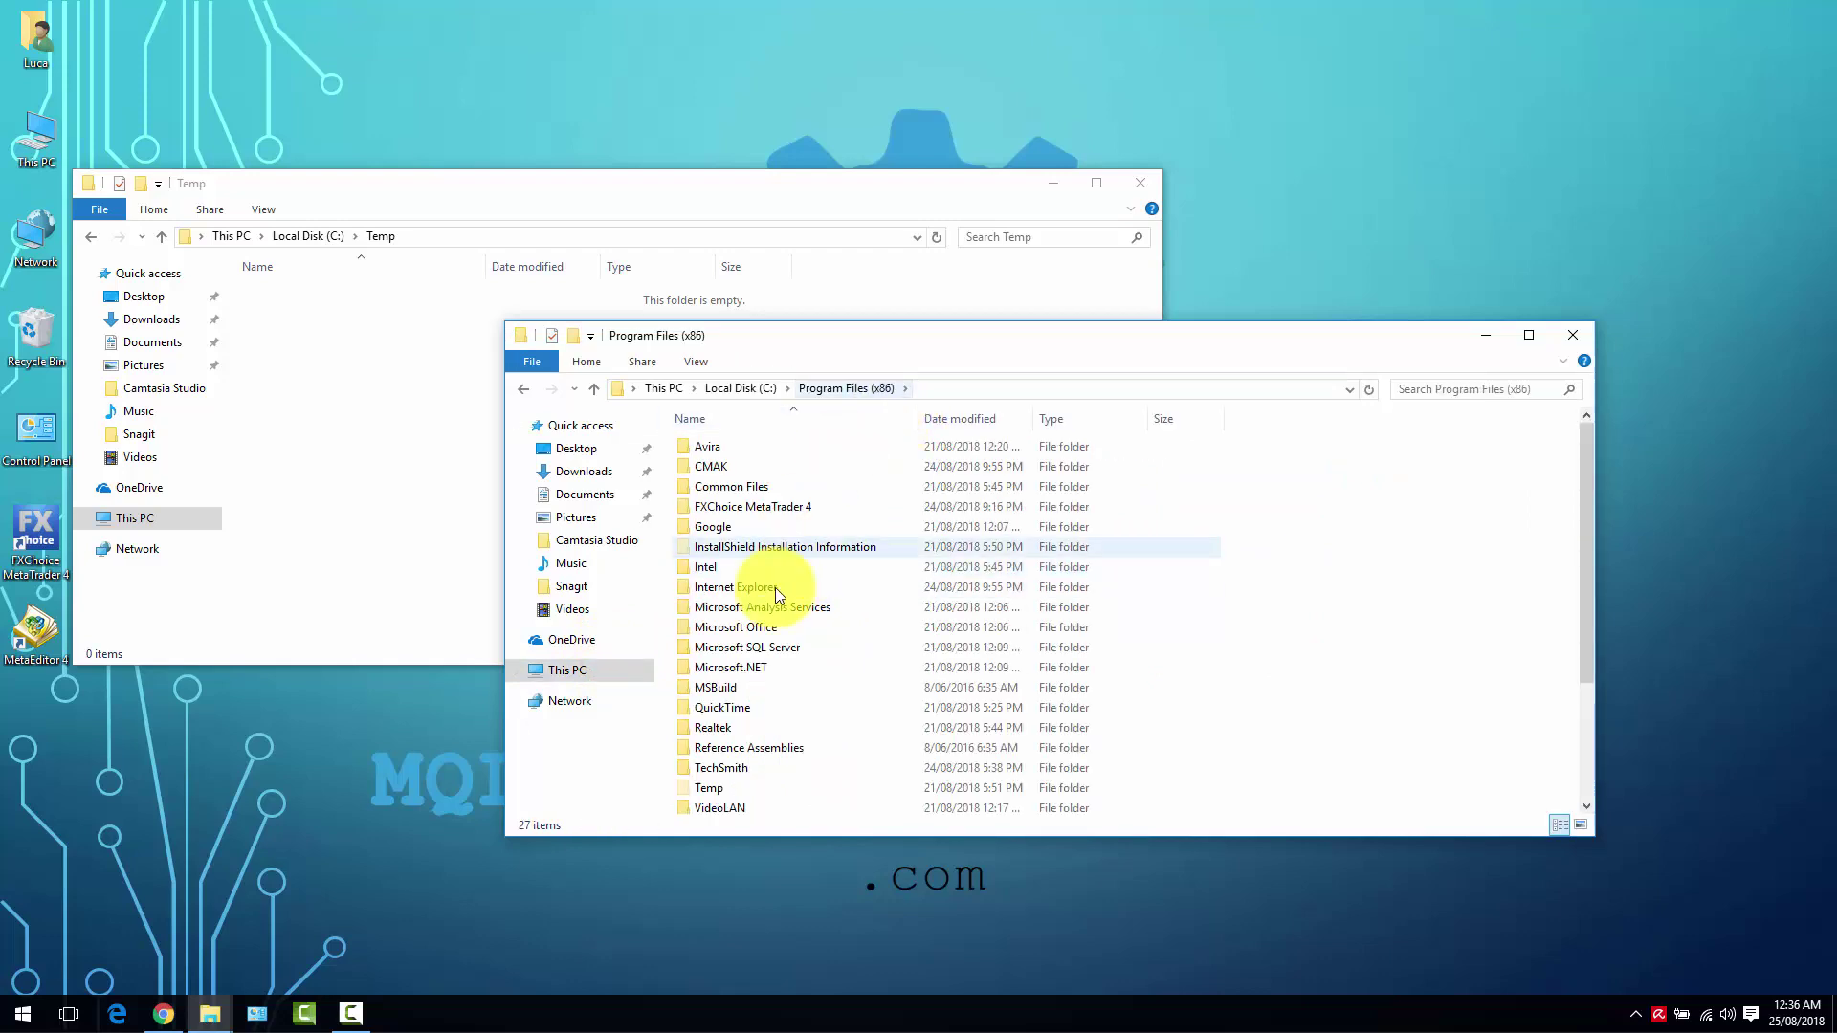
right_click(779, 507)
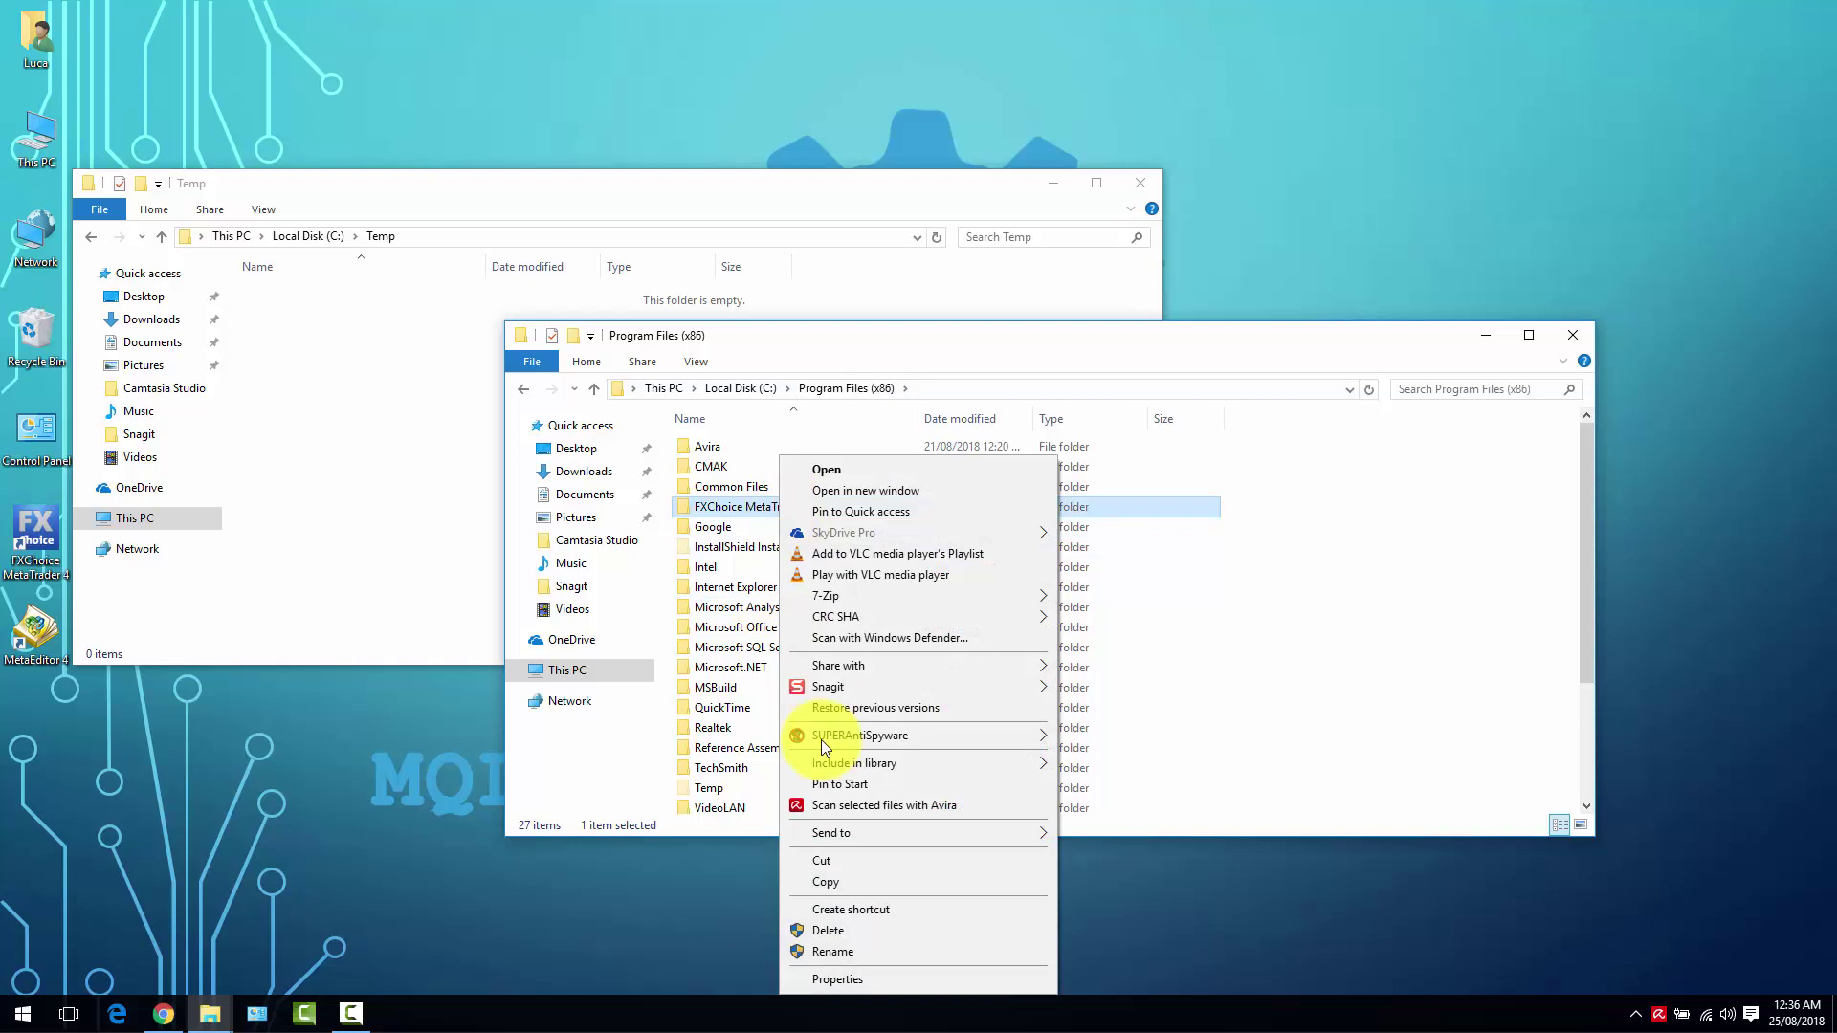
click(829, 885)
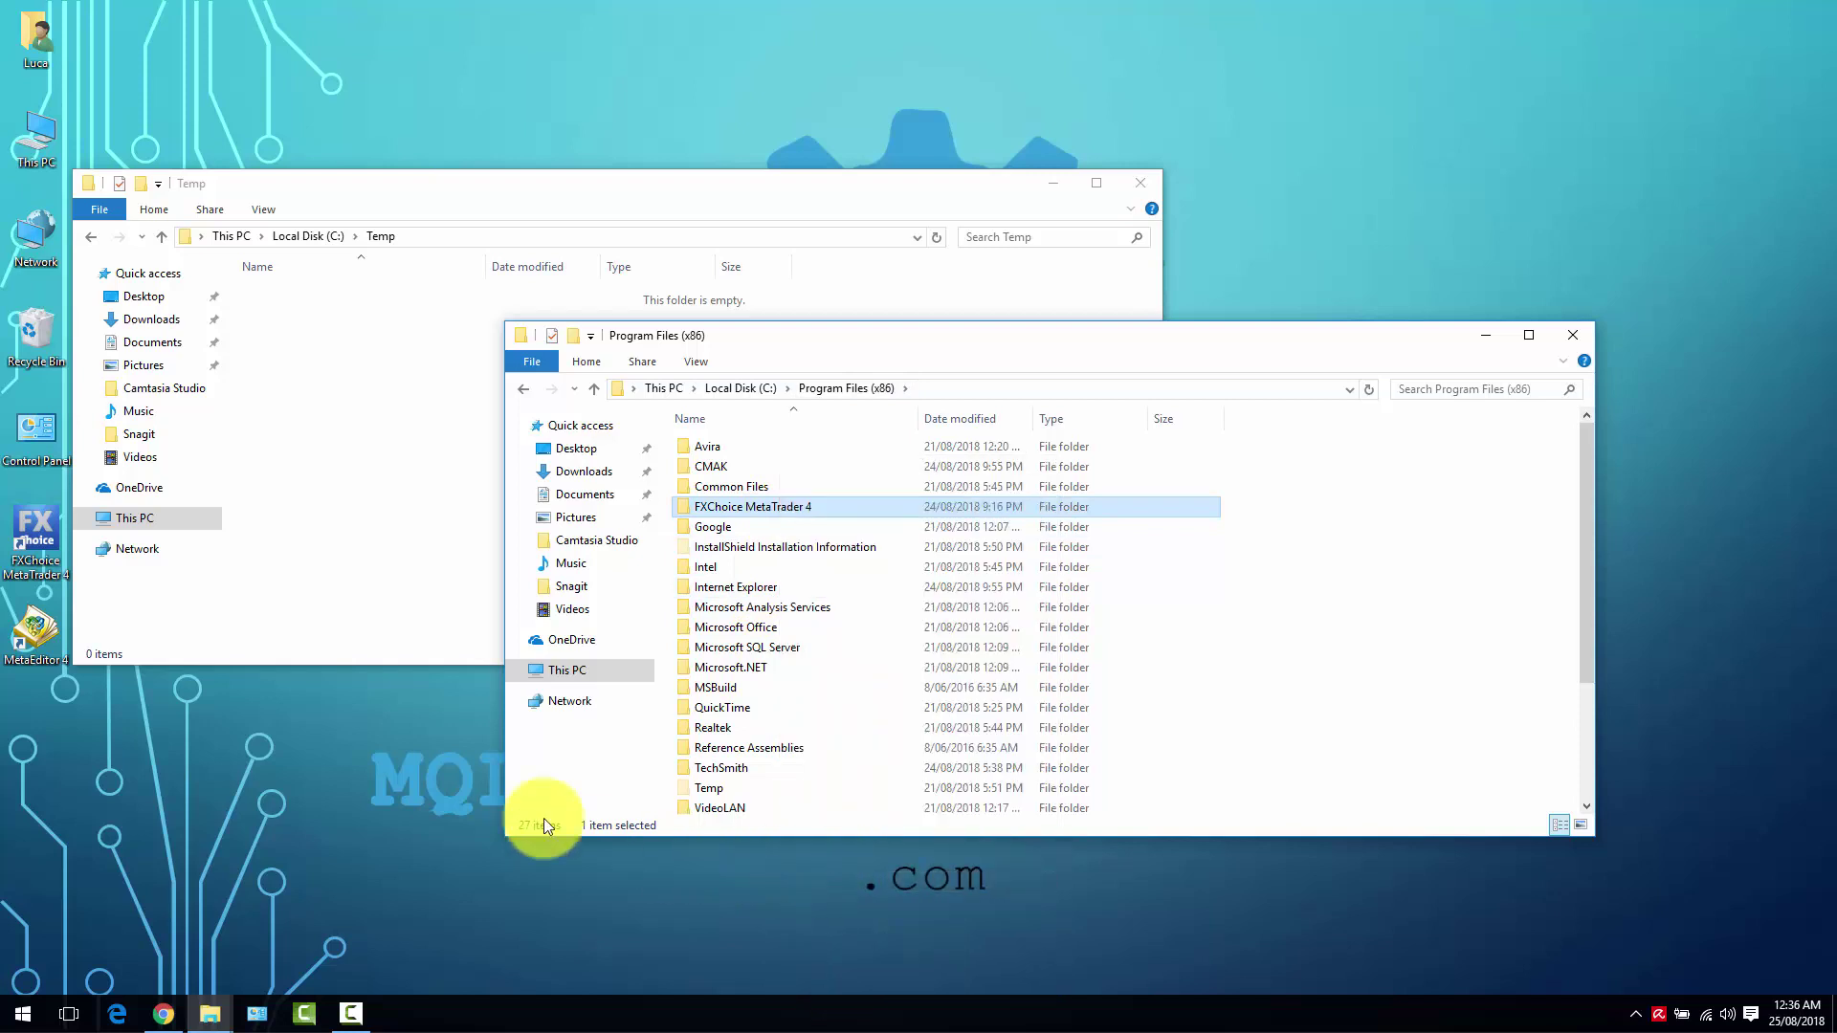
click(434, 499)
right_click(434, 498)
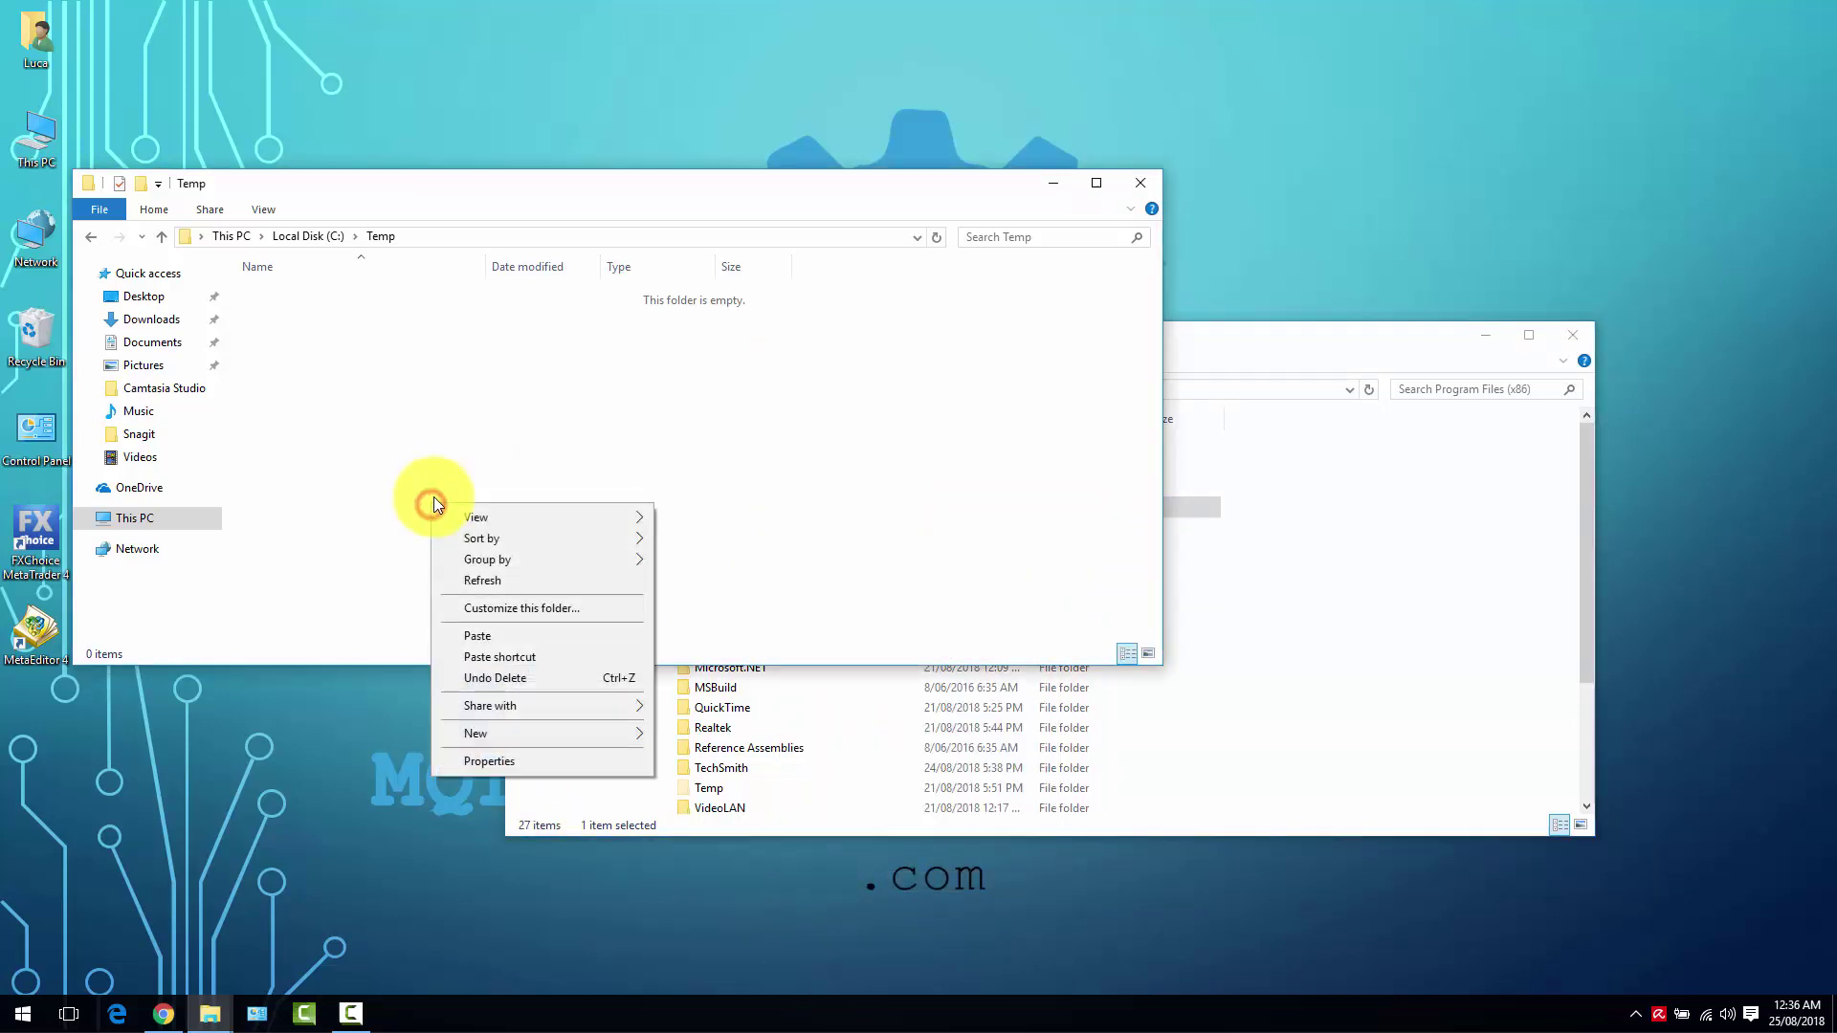
click(507, 636)
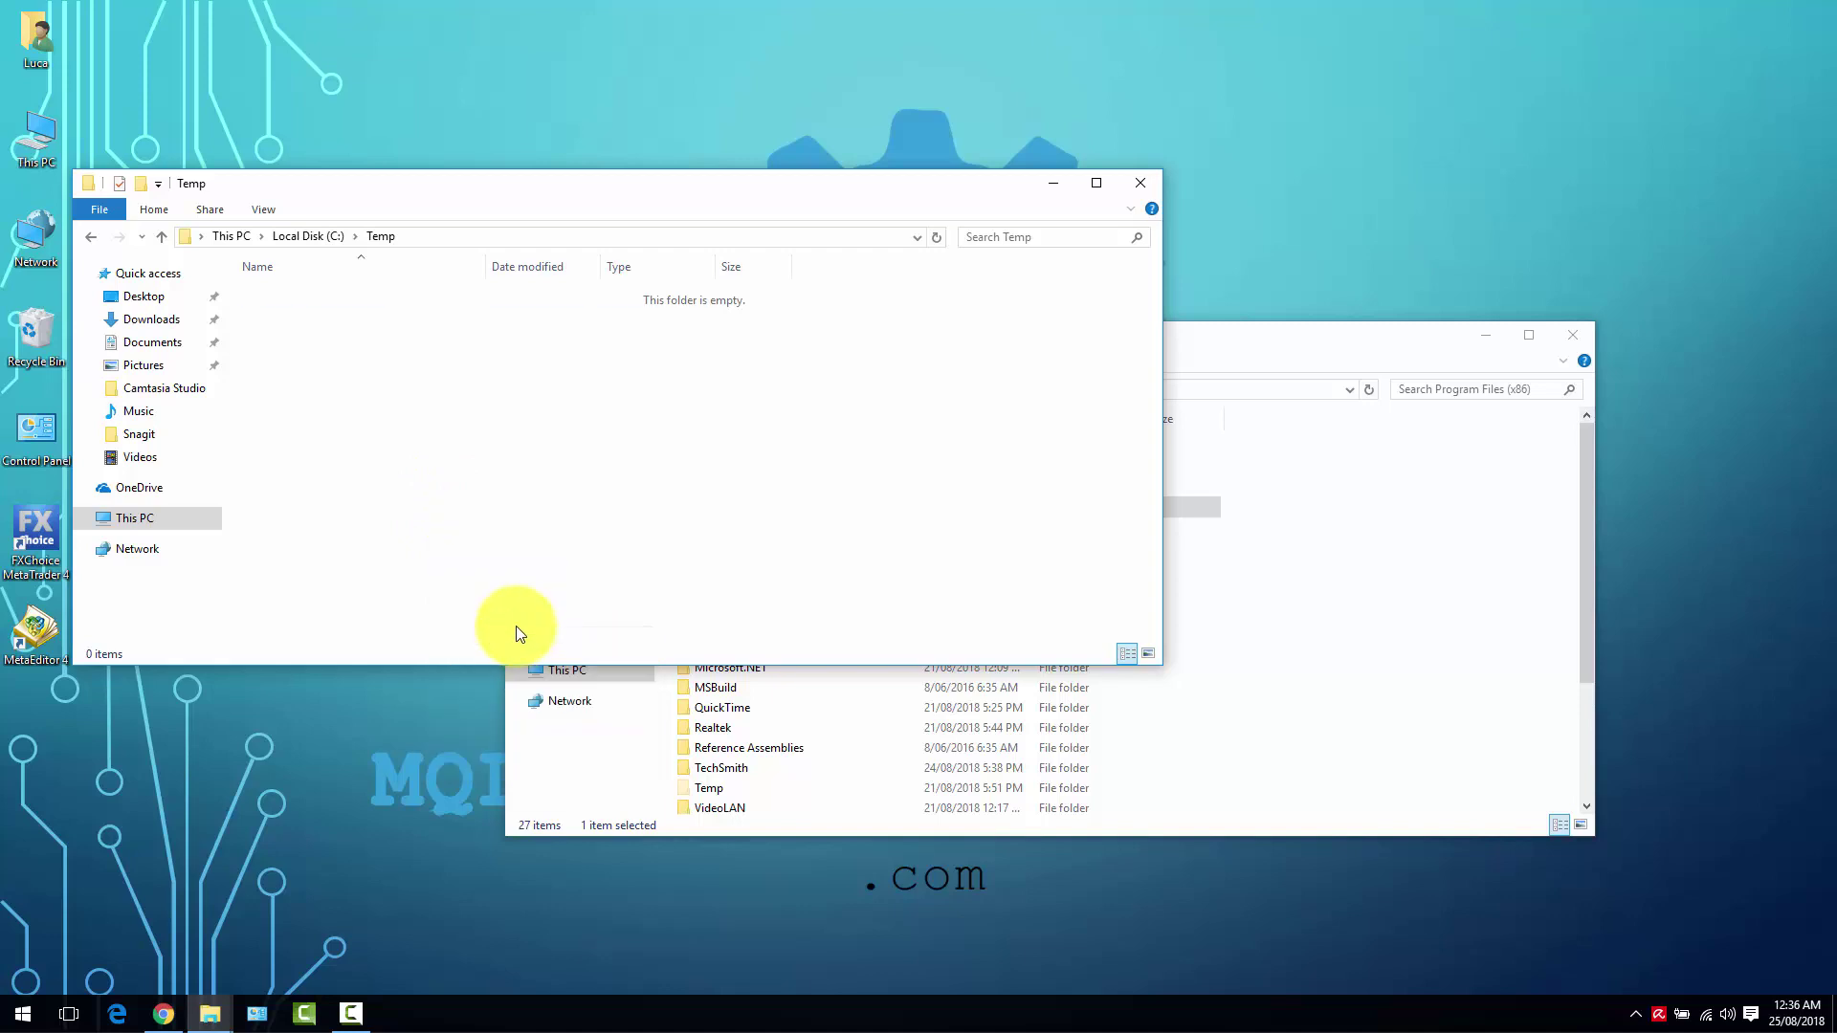
- In the Program Files (x86) window, go to This PC and open Local Disk (C:)
click(1303, 363)
click(968, 388)
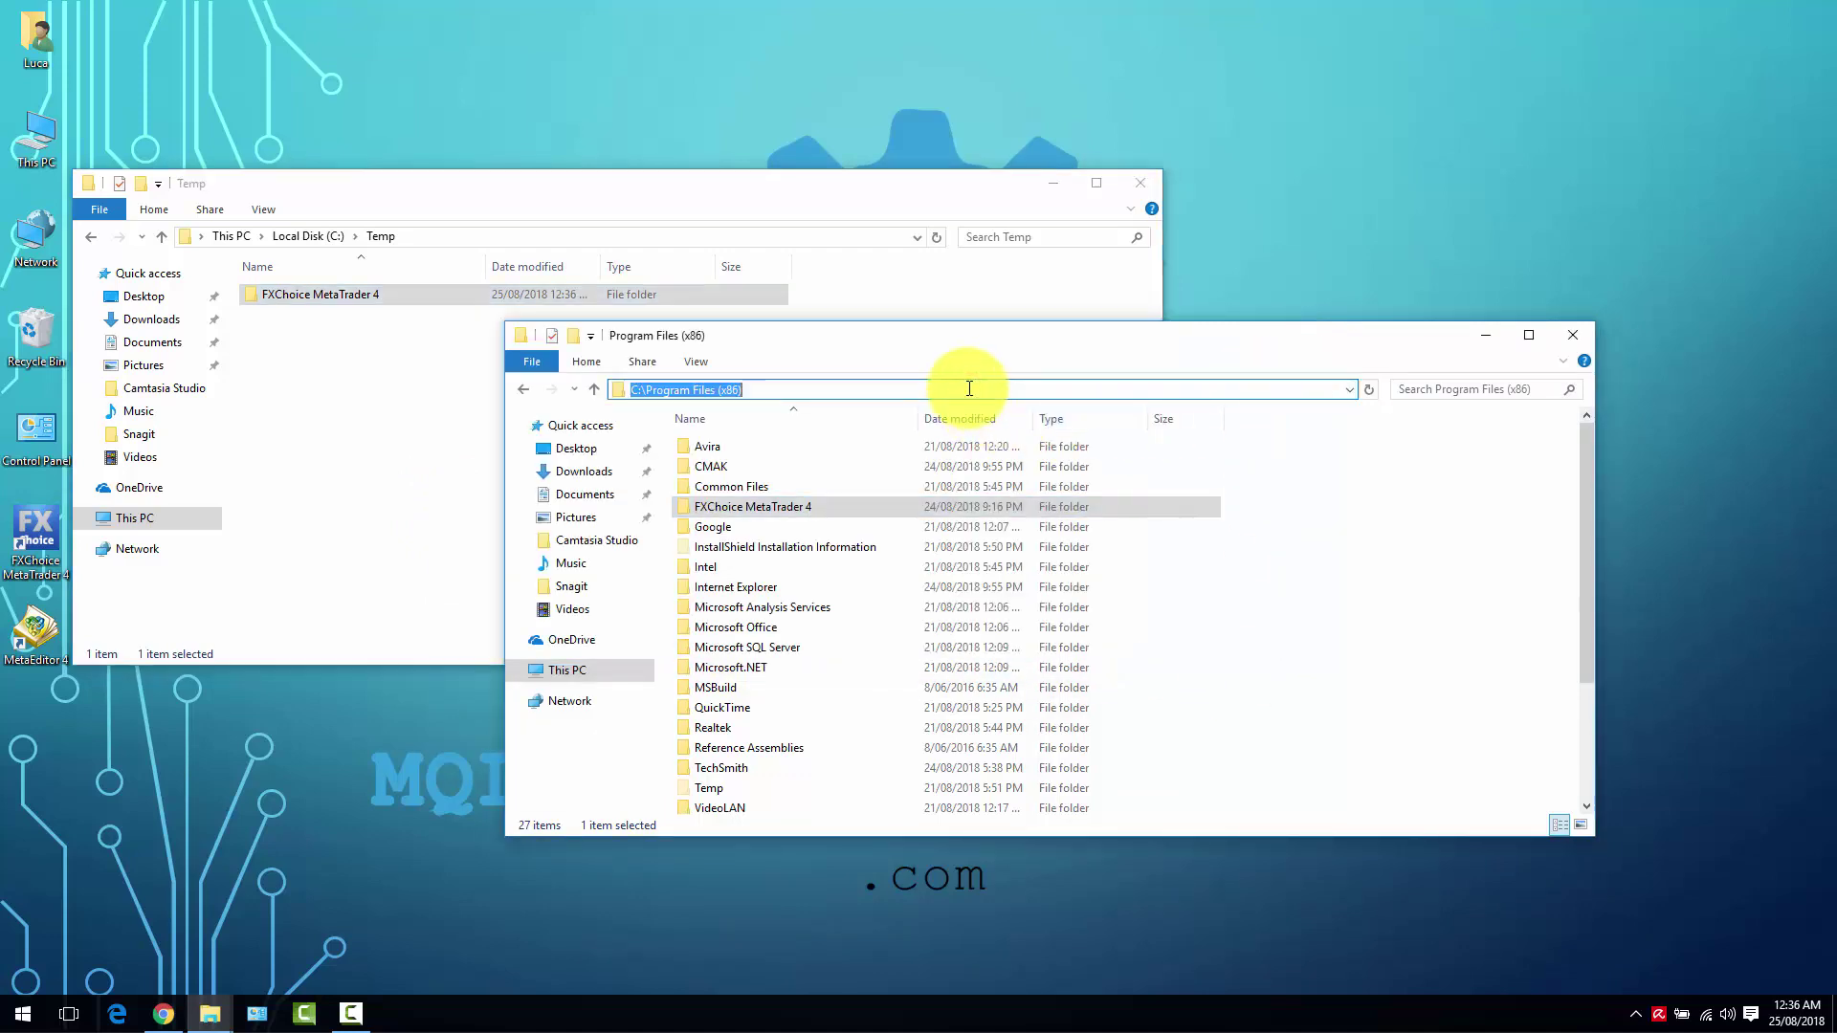
click(1351, 392)
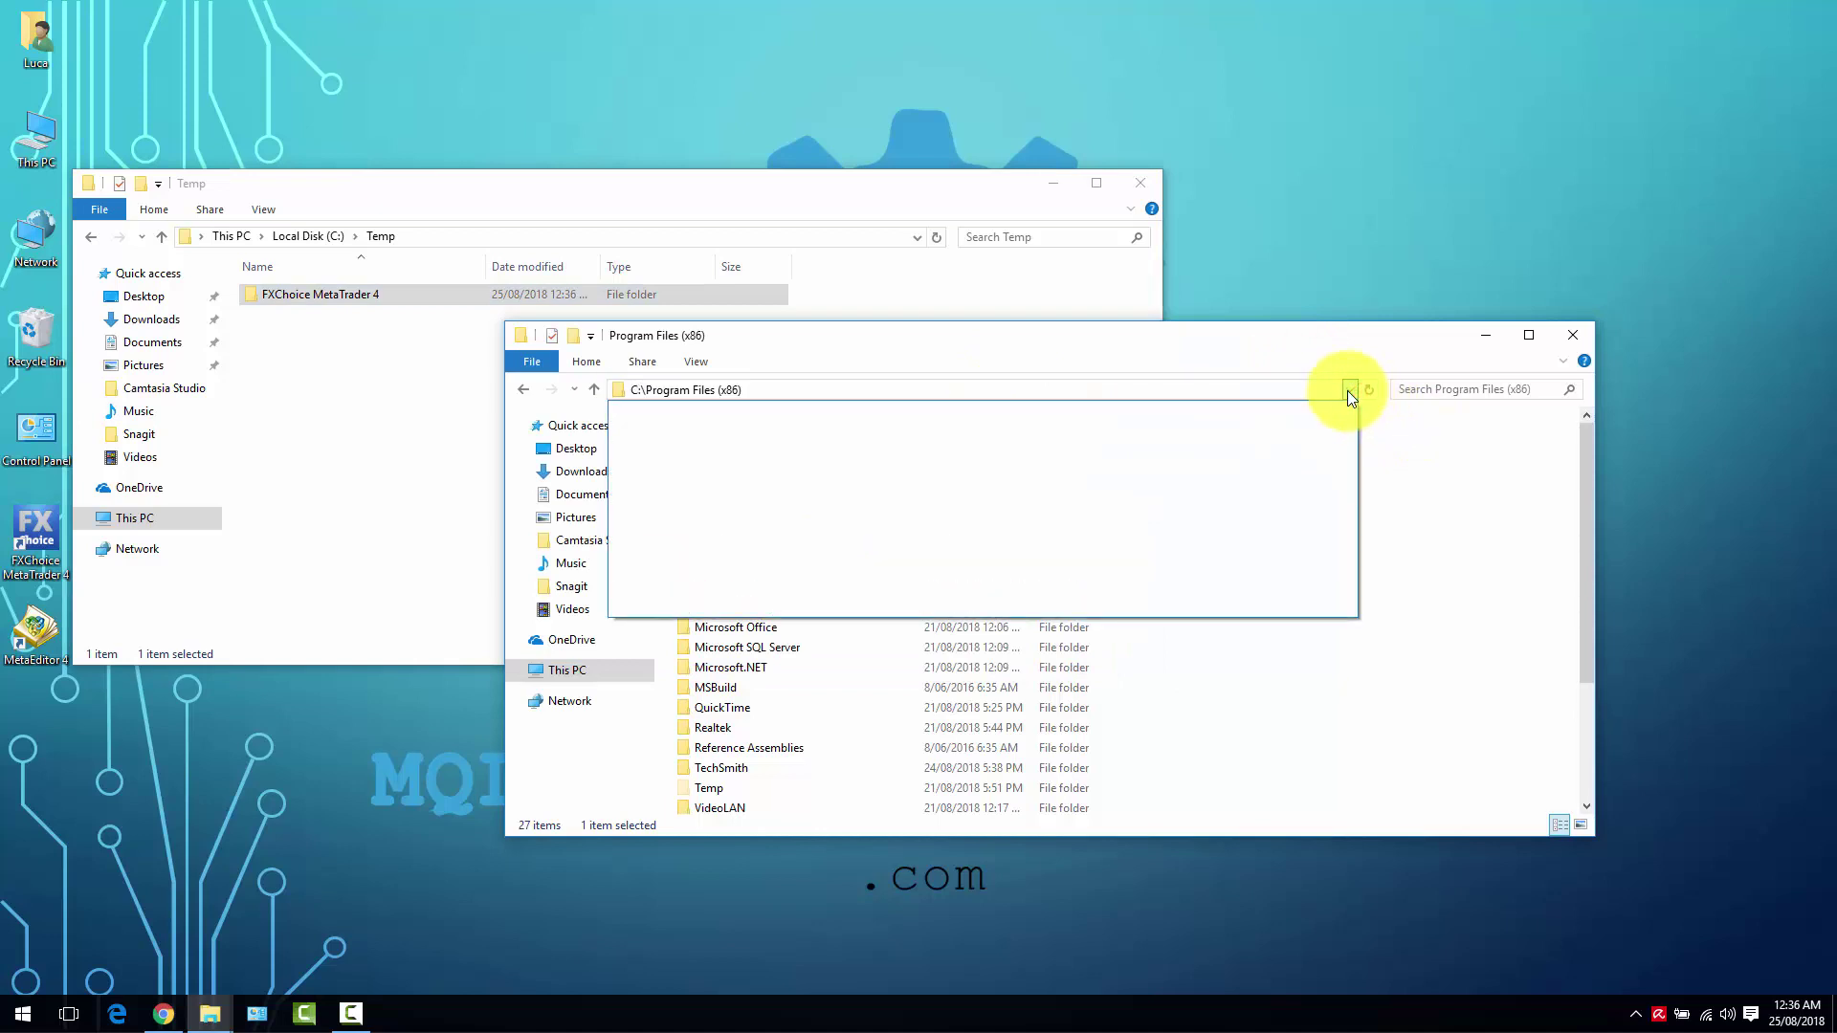
click(1348, 391)
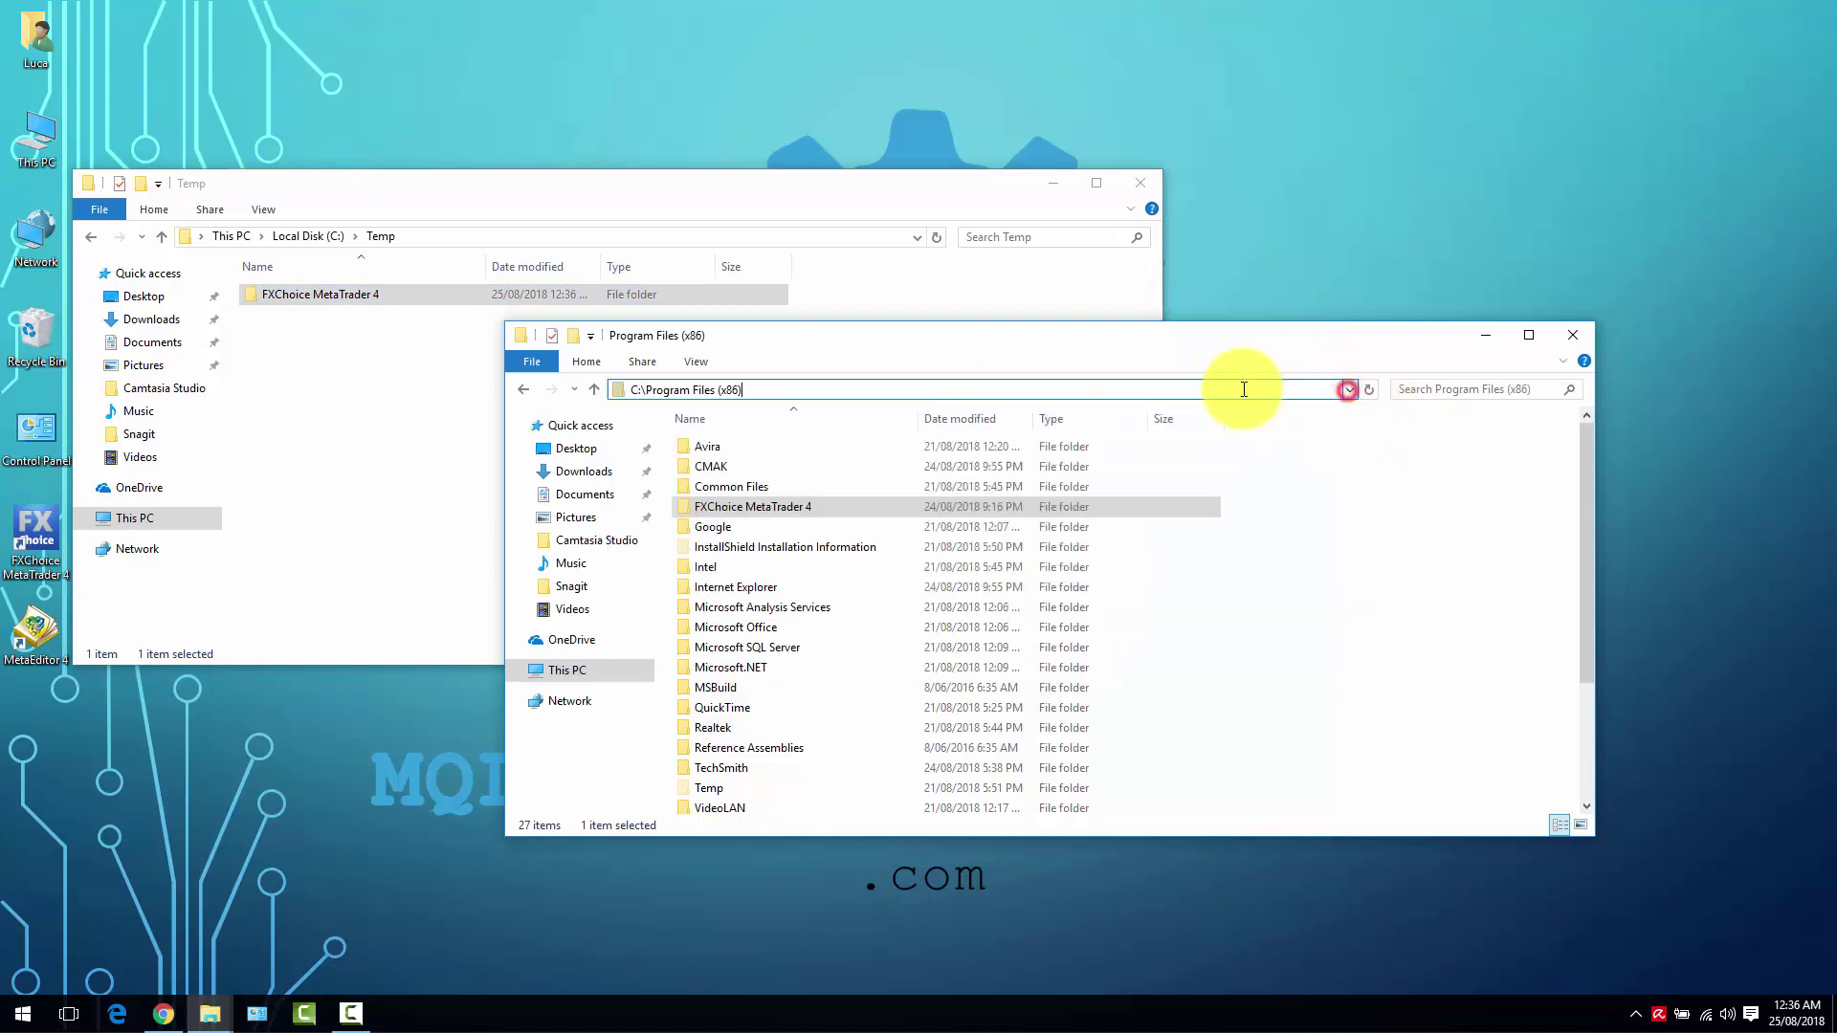
click(575, 669)
click(726, 591)
double_click(728, 588)
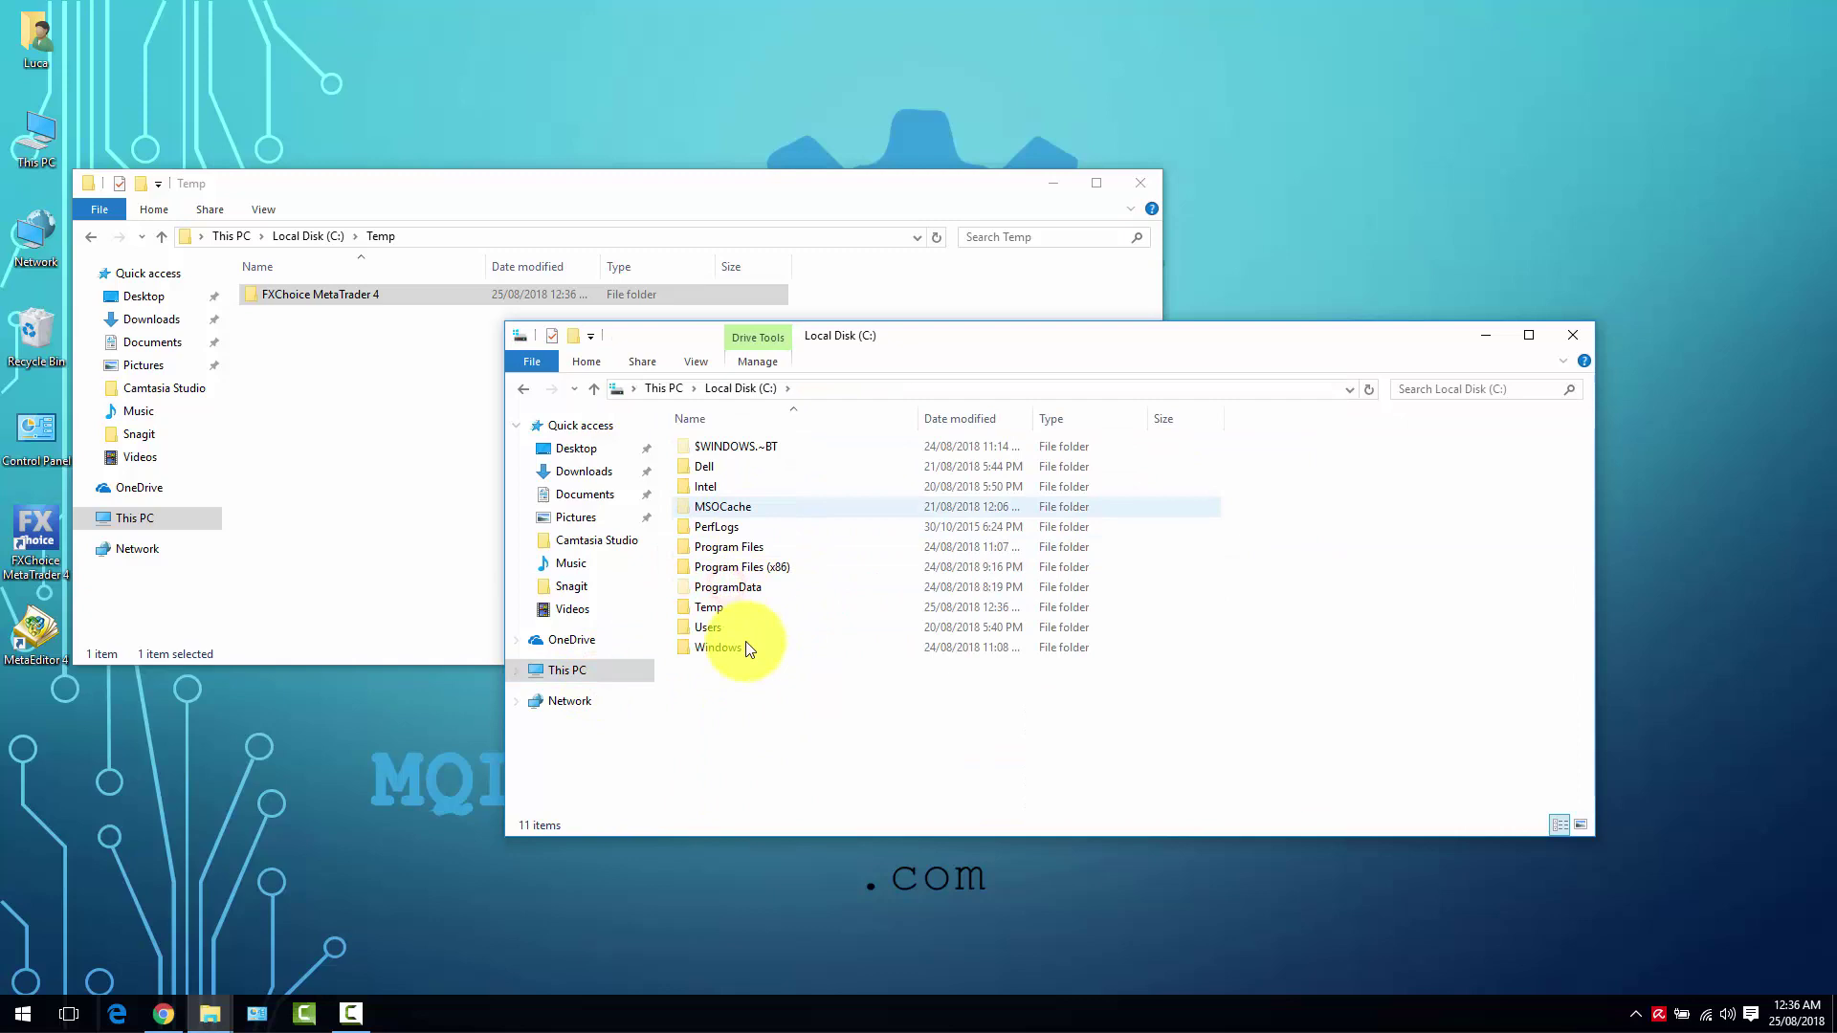
- Browse Users > profile > AppData > Roaming > MetaQuotes > Terminal into the terminal's data folder
double_click(745, 627)
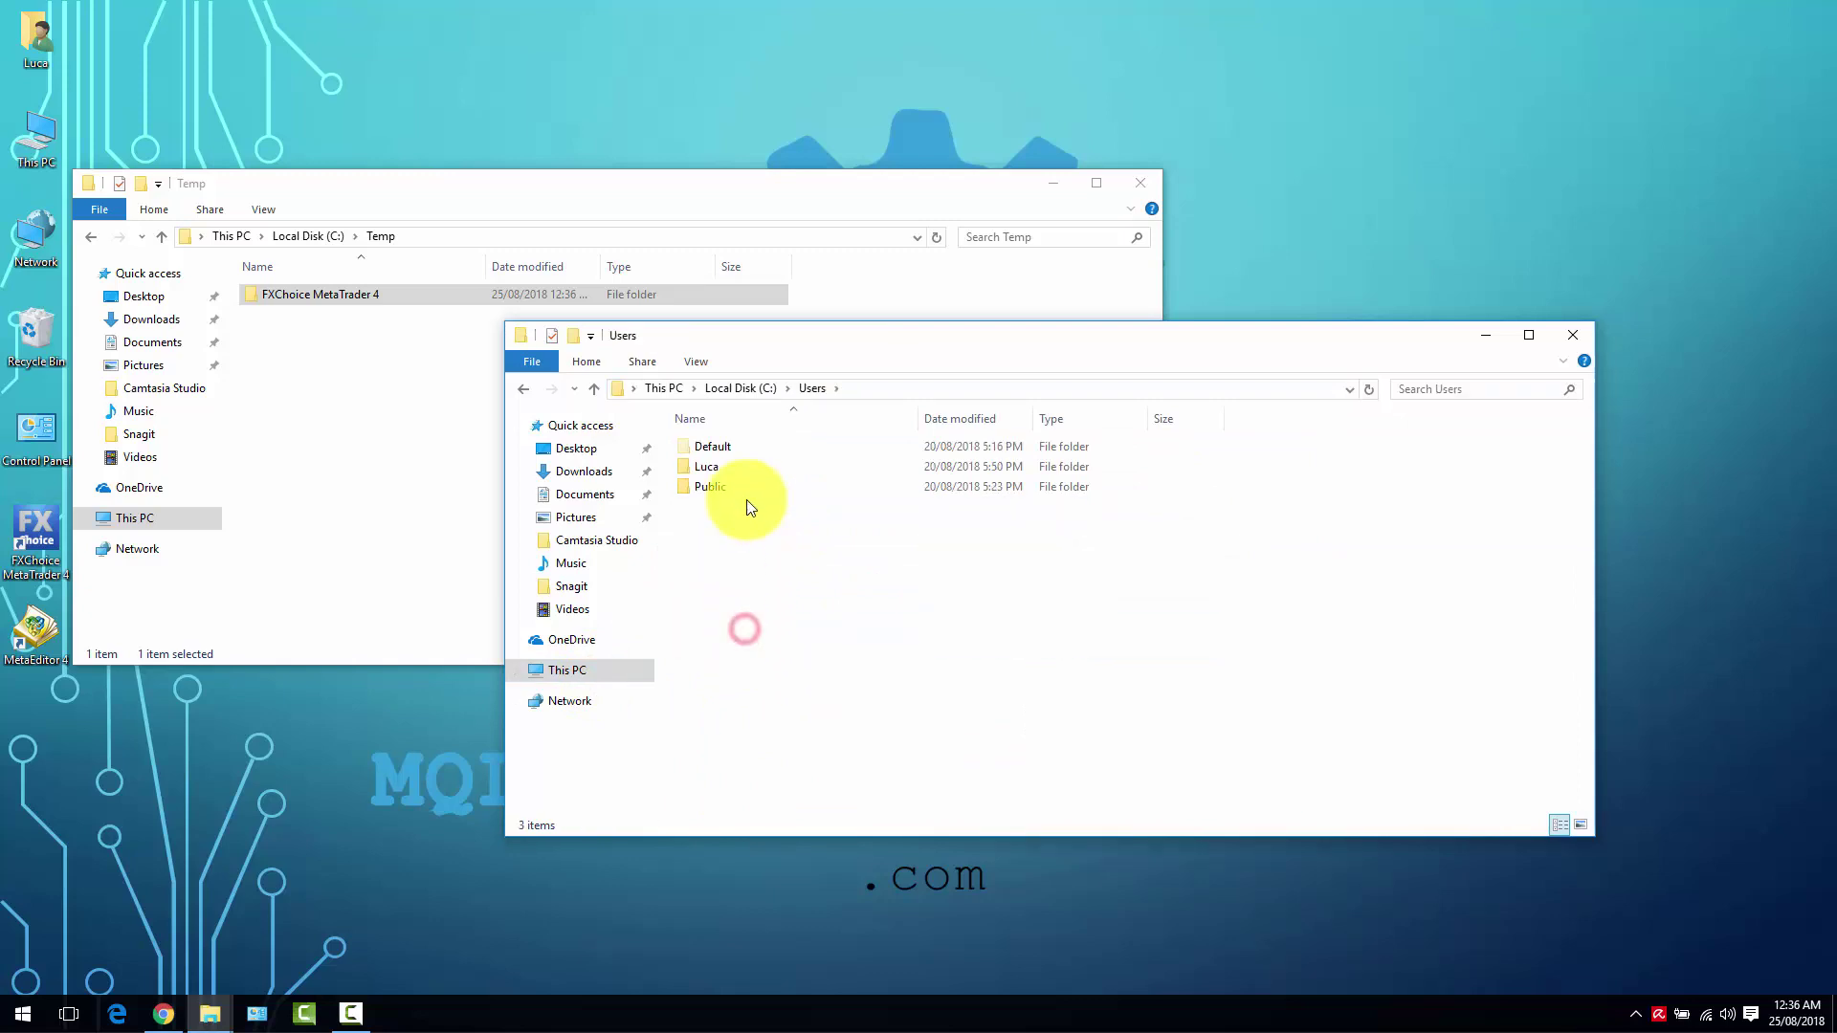
click(743, 469)
double_click(743, 469)
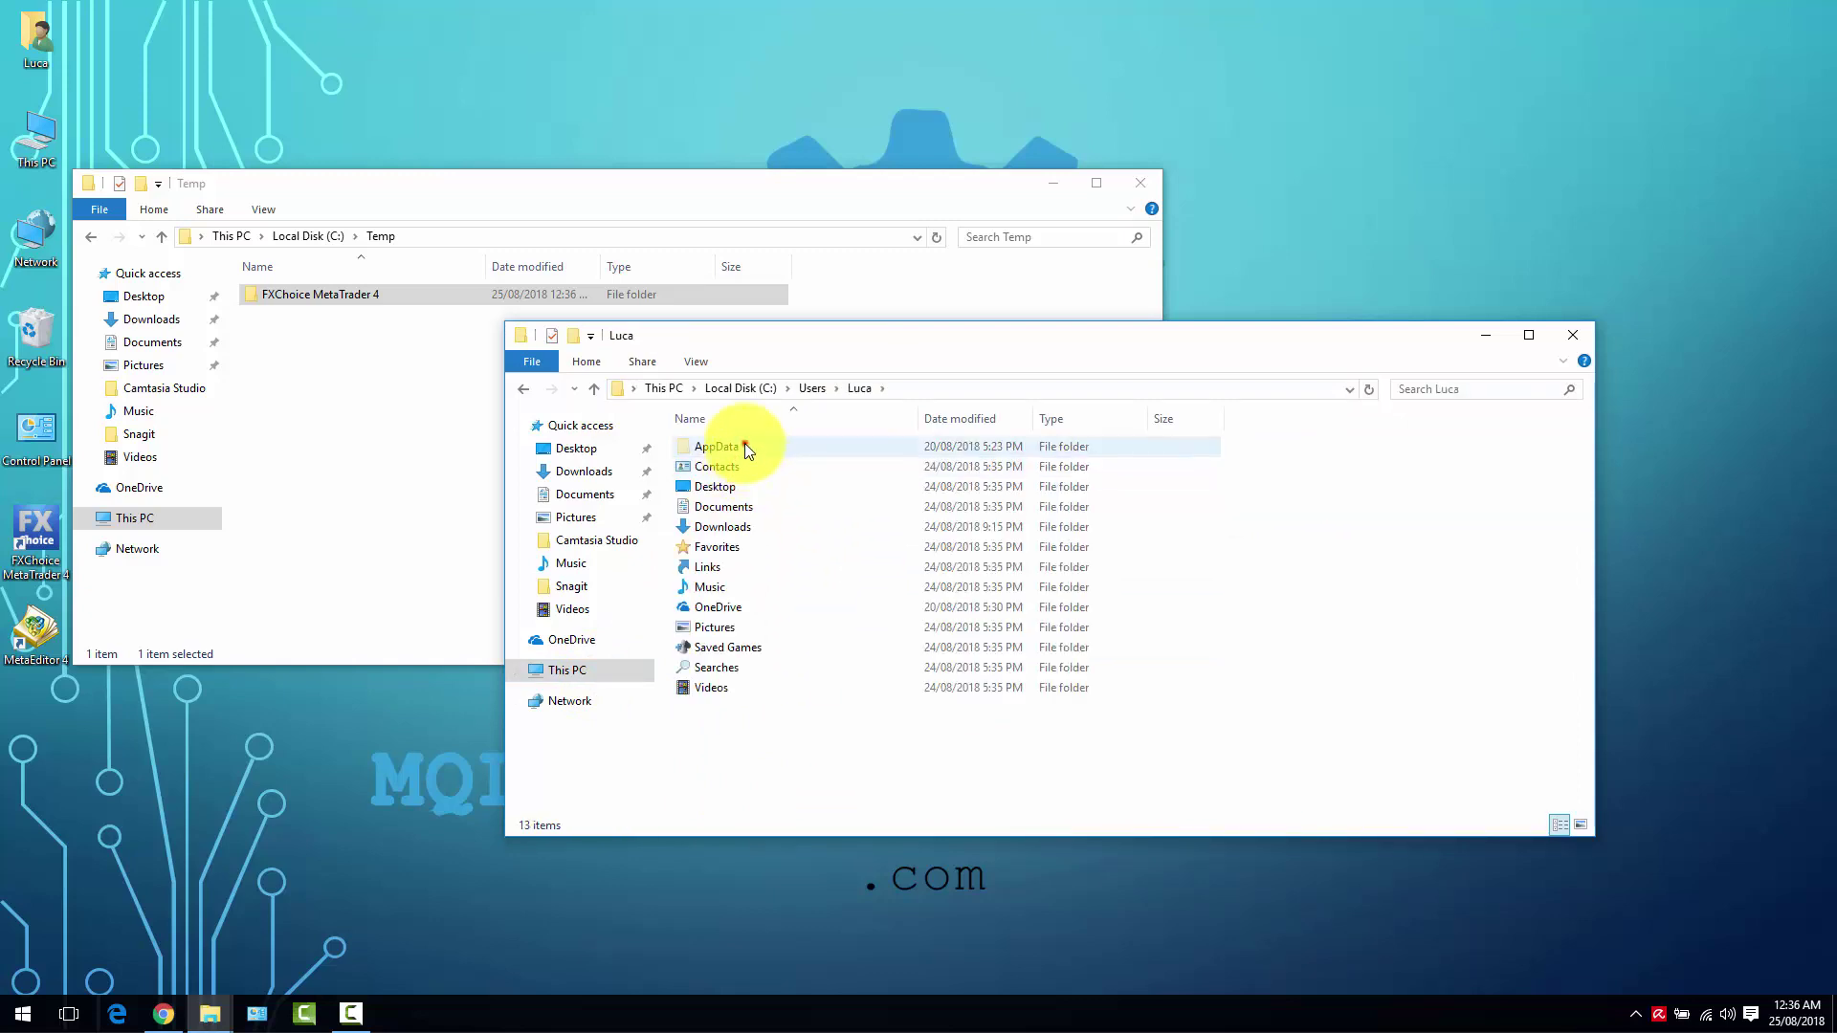
double_click(745, 444)
double_click(750, 488)
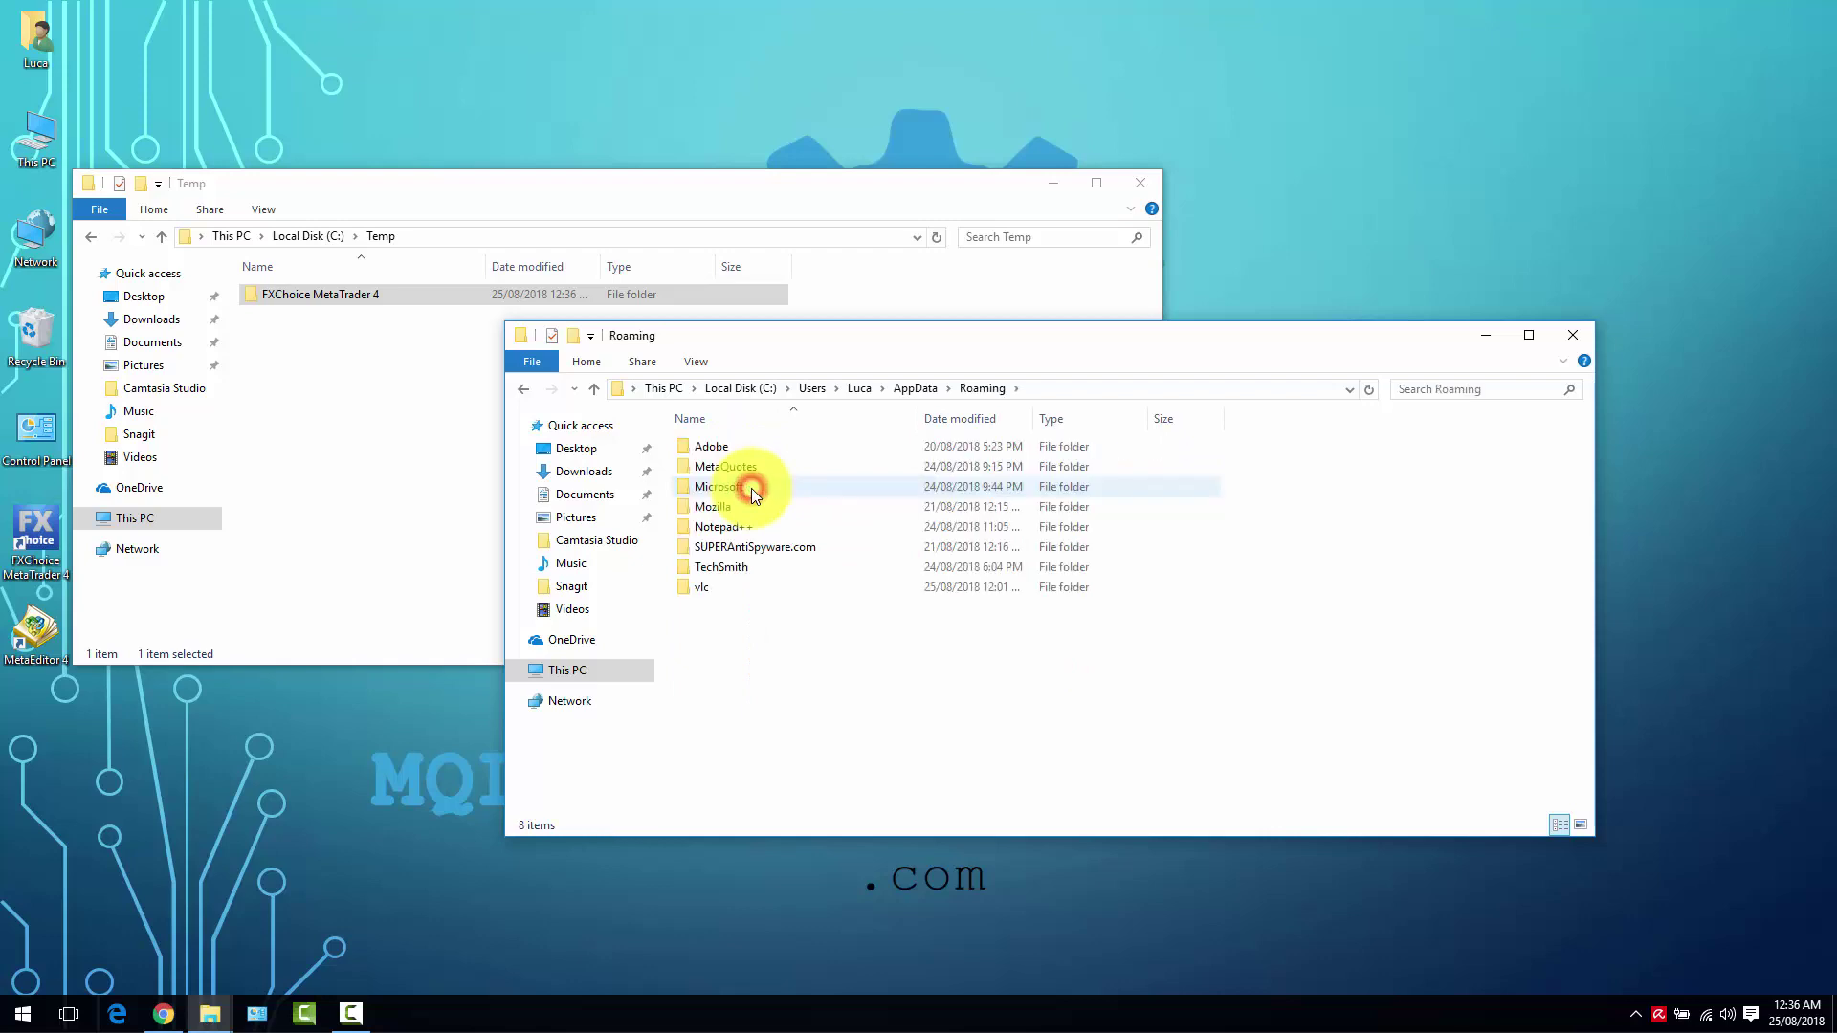
double_click(750, 476)
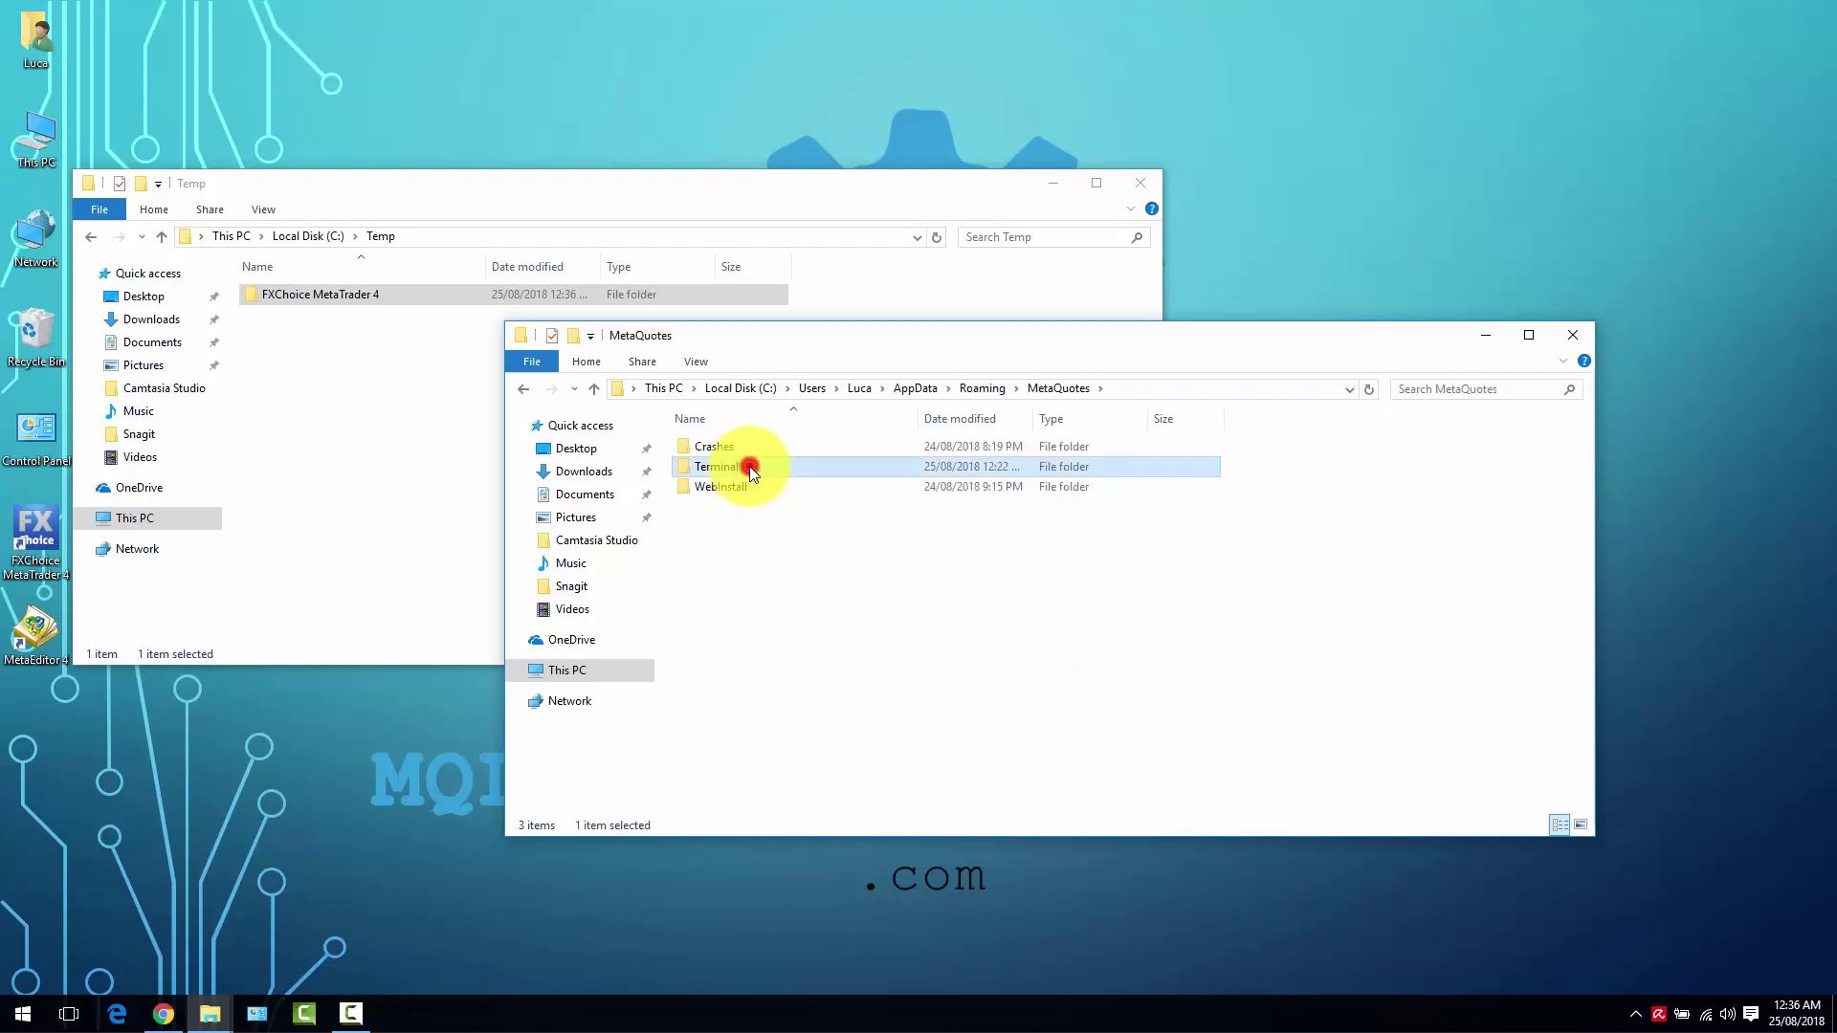
double_click(749, 467)
double_click(746, 446)
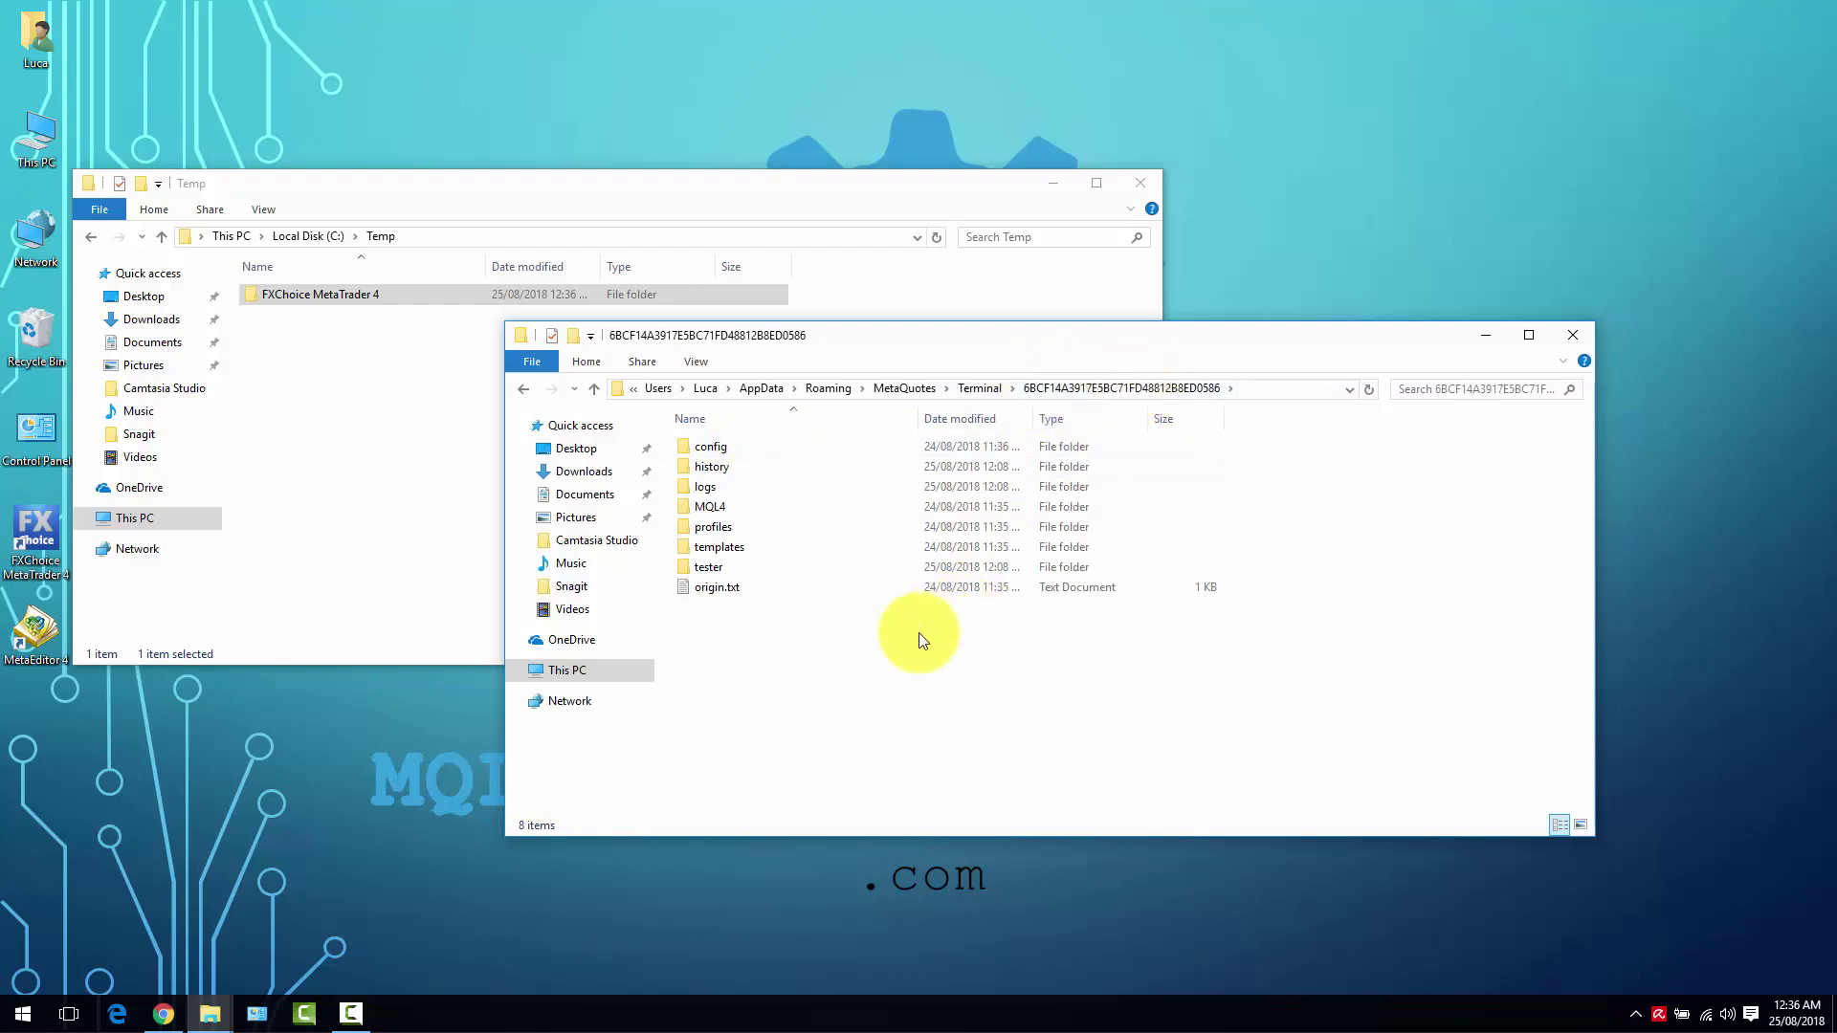
- Select all eight data folder items and open C:\Temp\FXChoice MetaTrader 4
drag(778, 605, 697, 433)
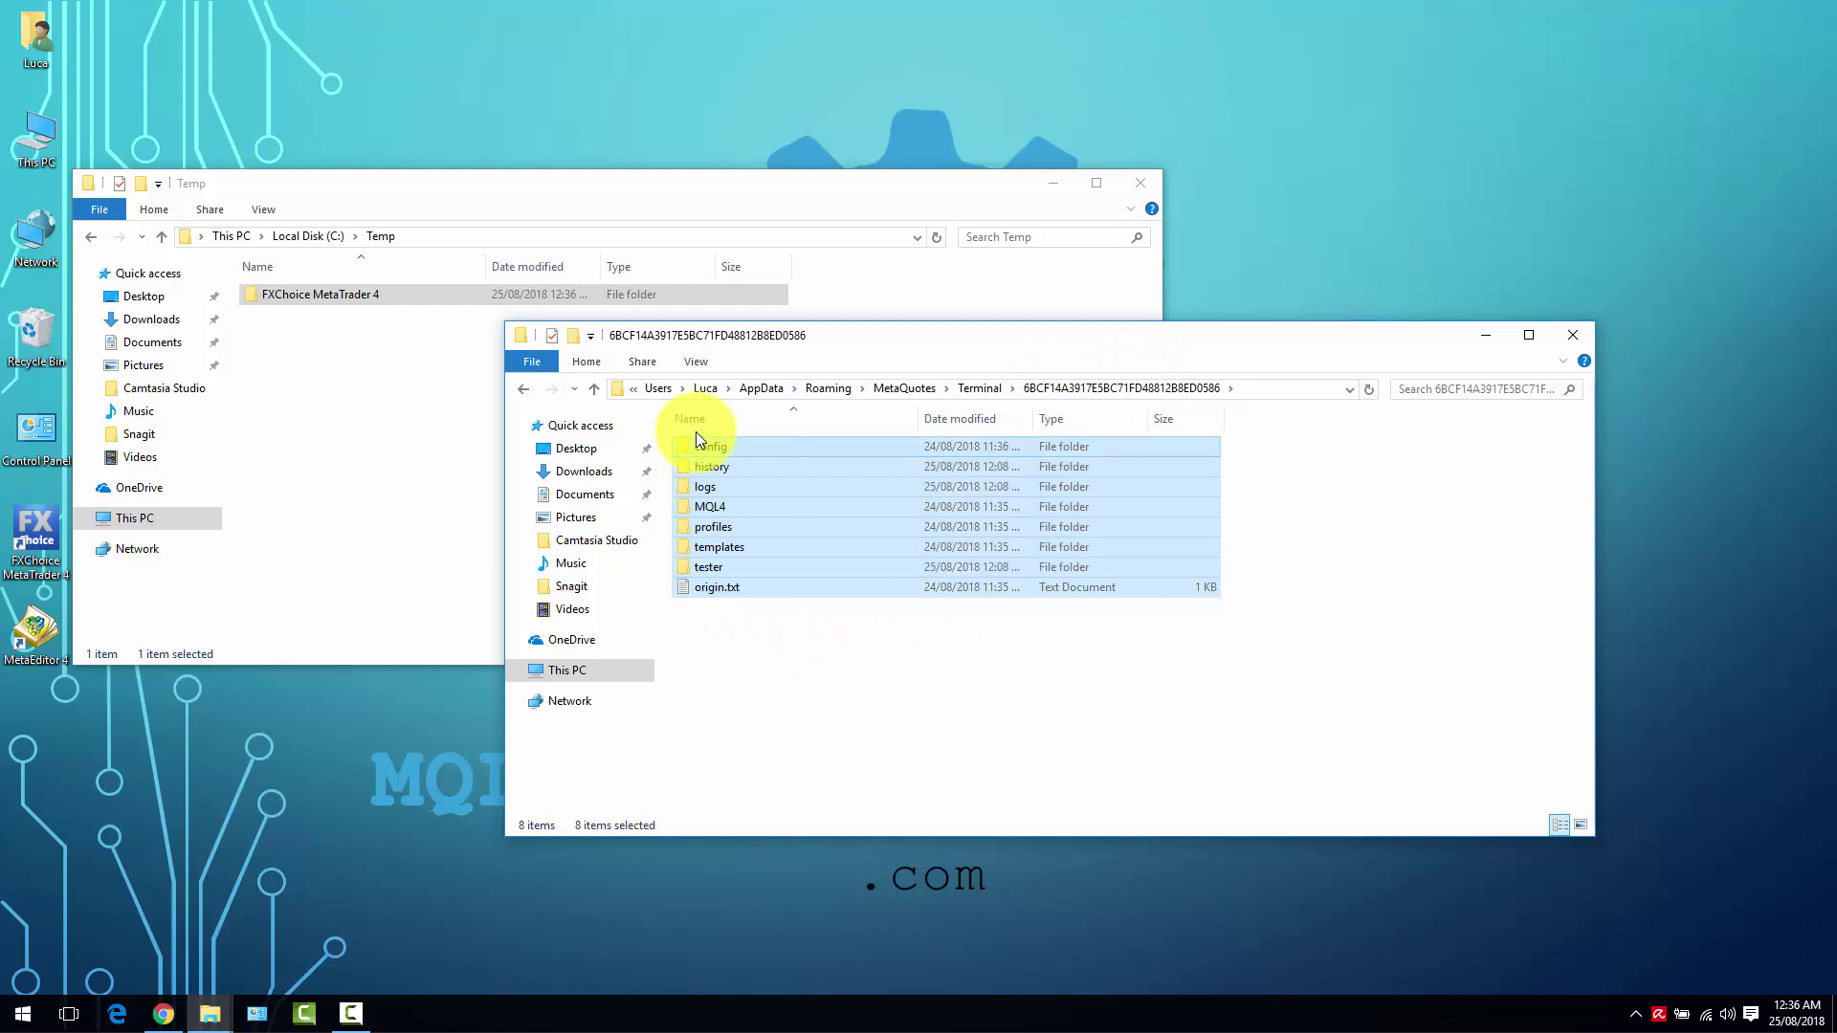
double_click(363, 299)
click(373, 542)
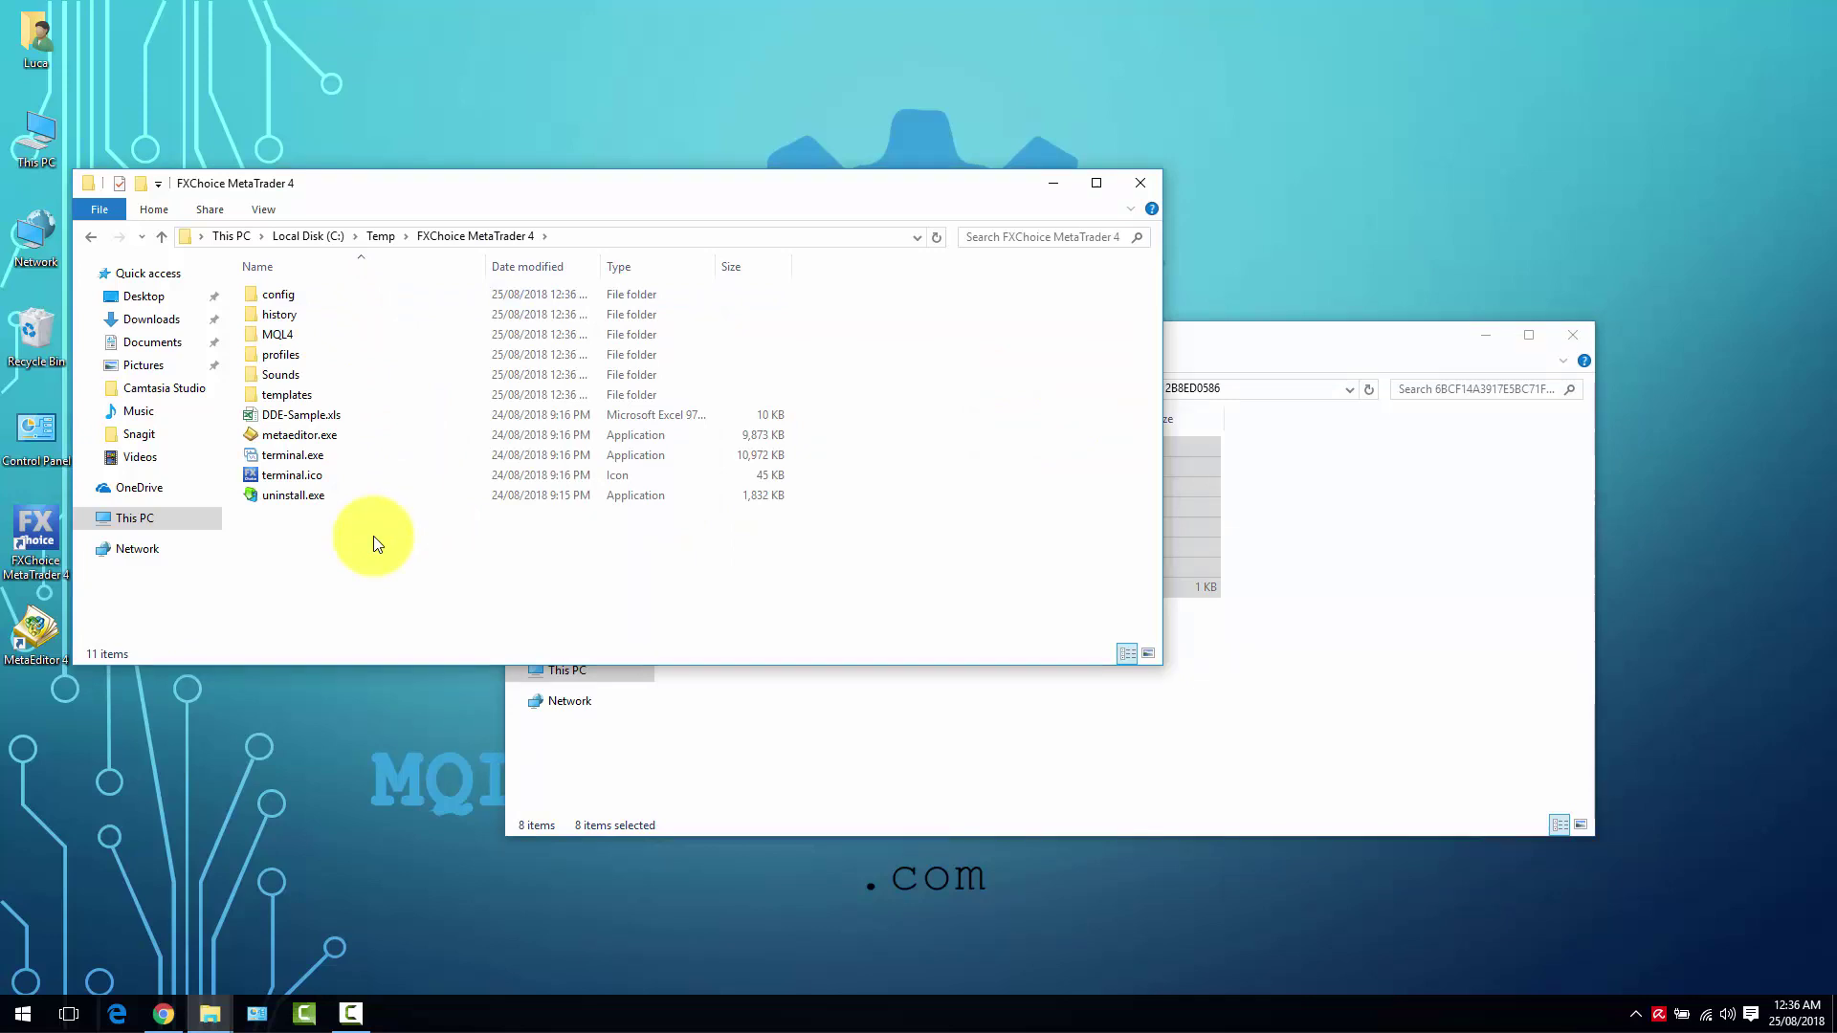
- Paste the data folder items into FXChoice MetaTrader 4, replacing files with matching names
key(ctrl+v)
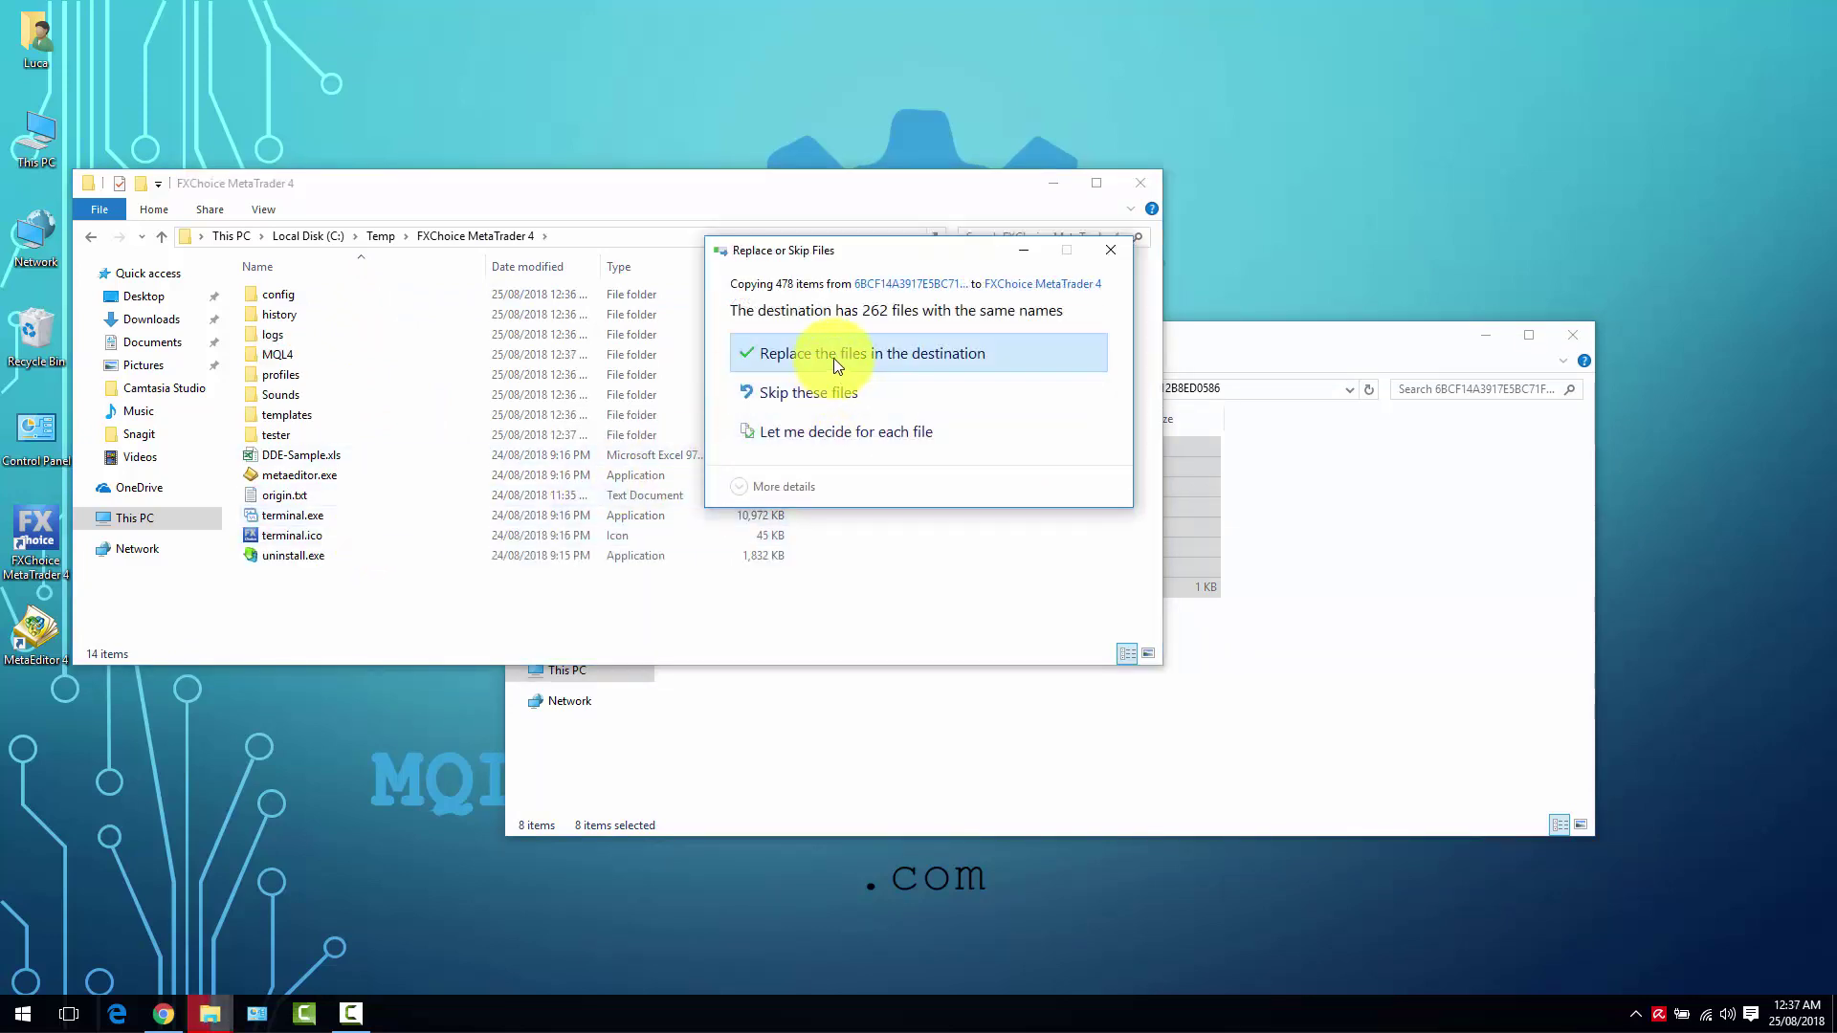
click(831, 354)
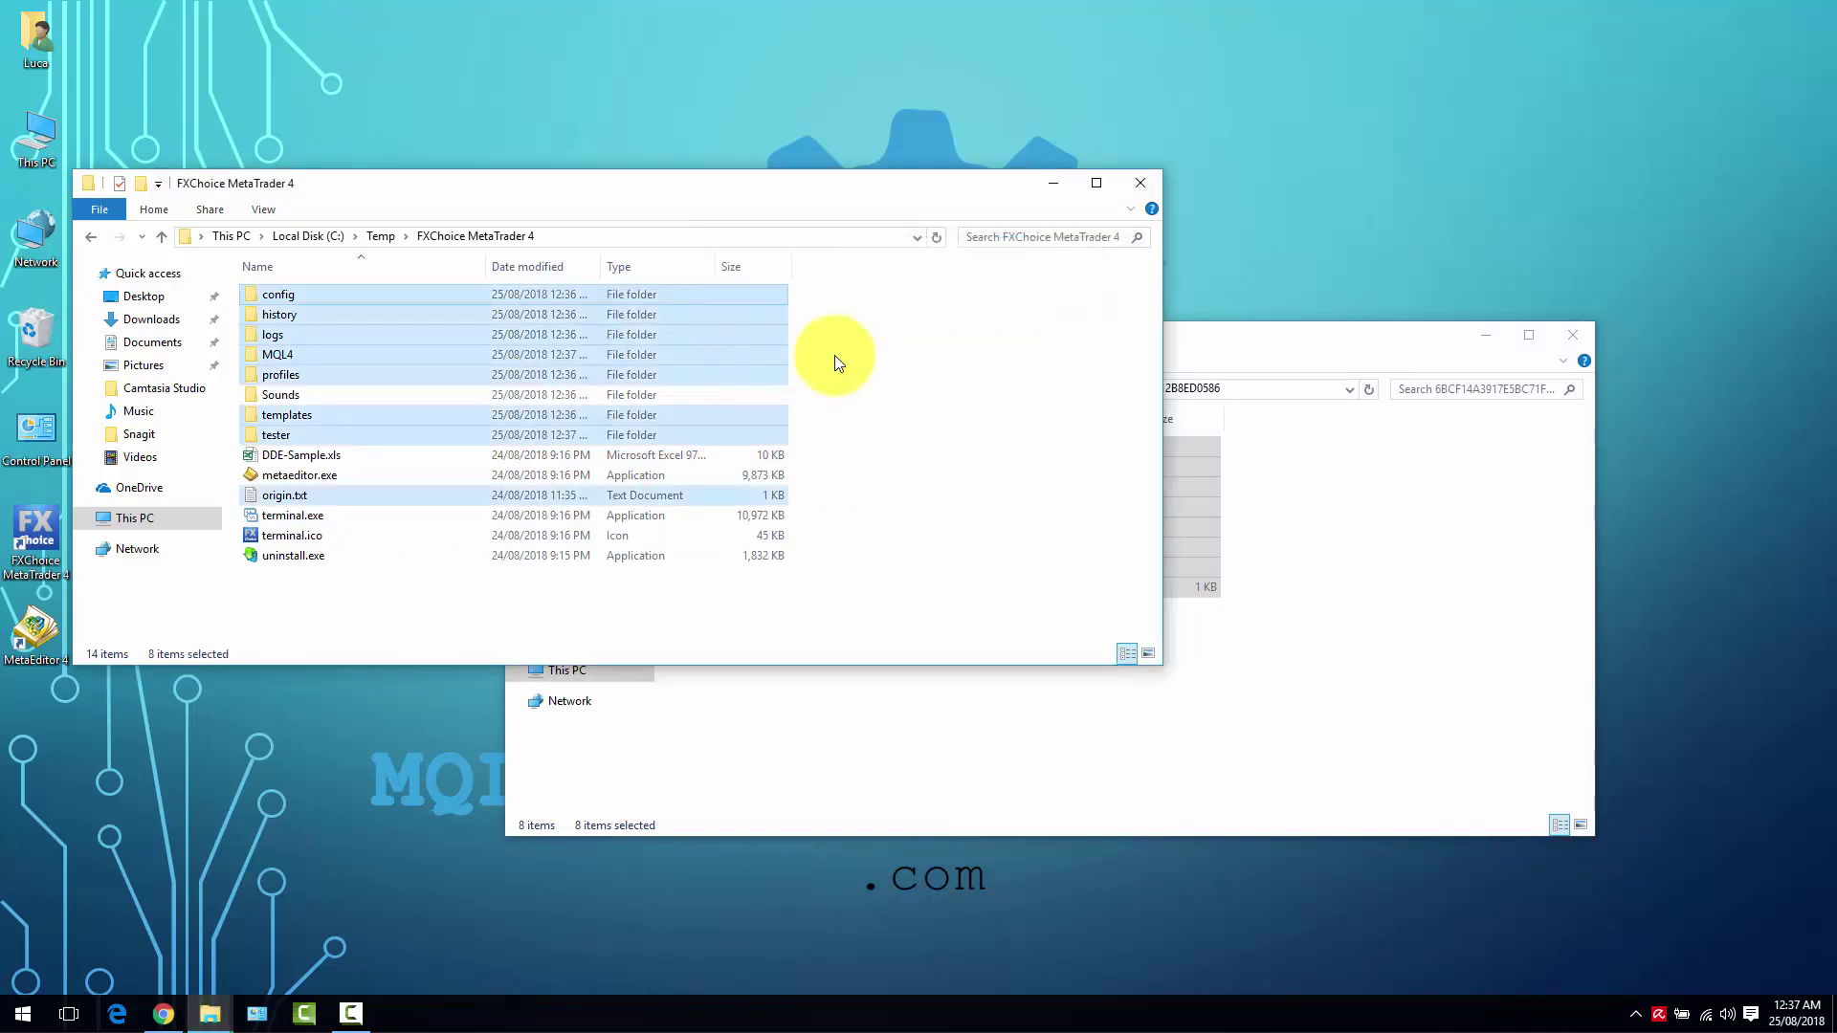
click(311, 582)
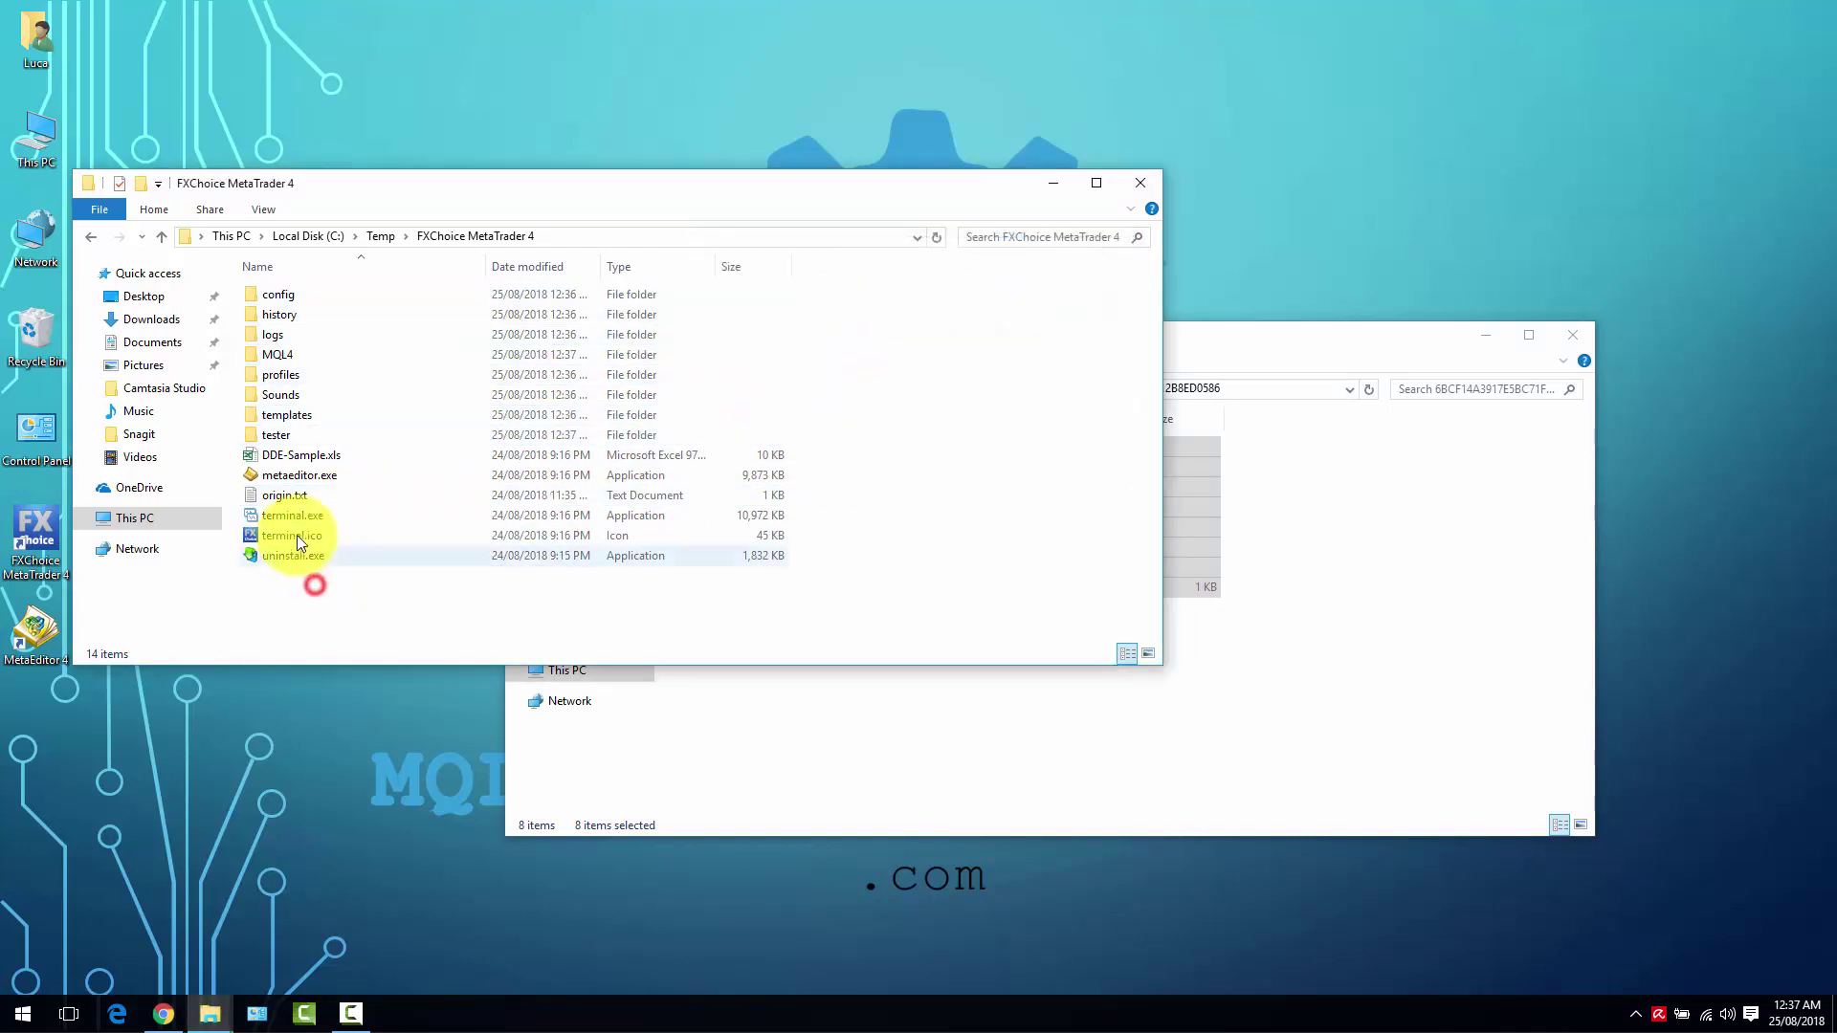
- Create a shortcut to terminal.exe in the folder and name it Terminal Portable
click(293, 517)
drag(293, 515, 300, 612)
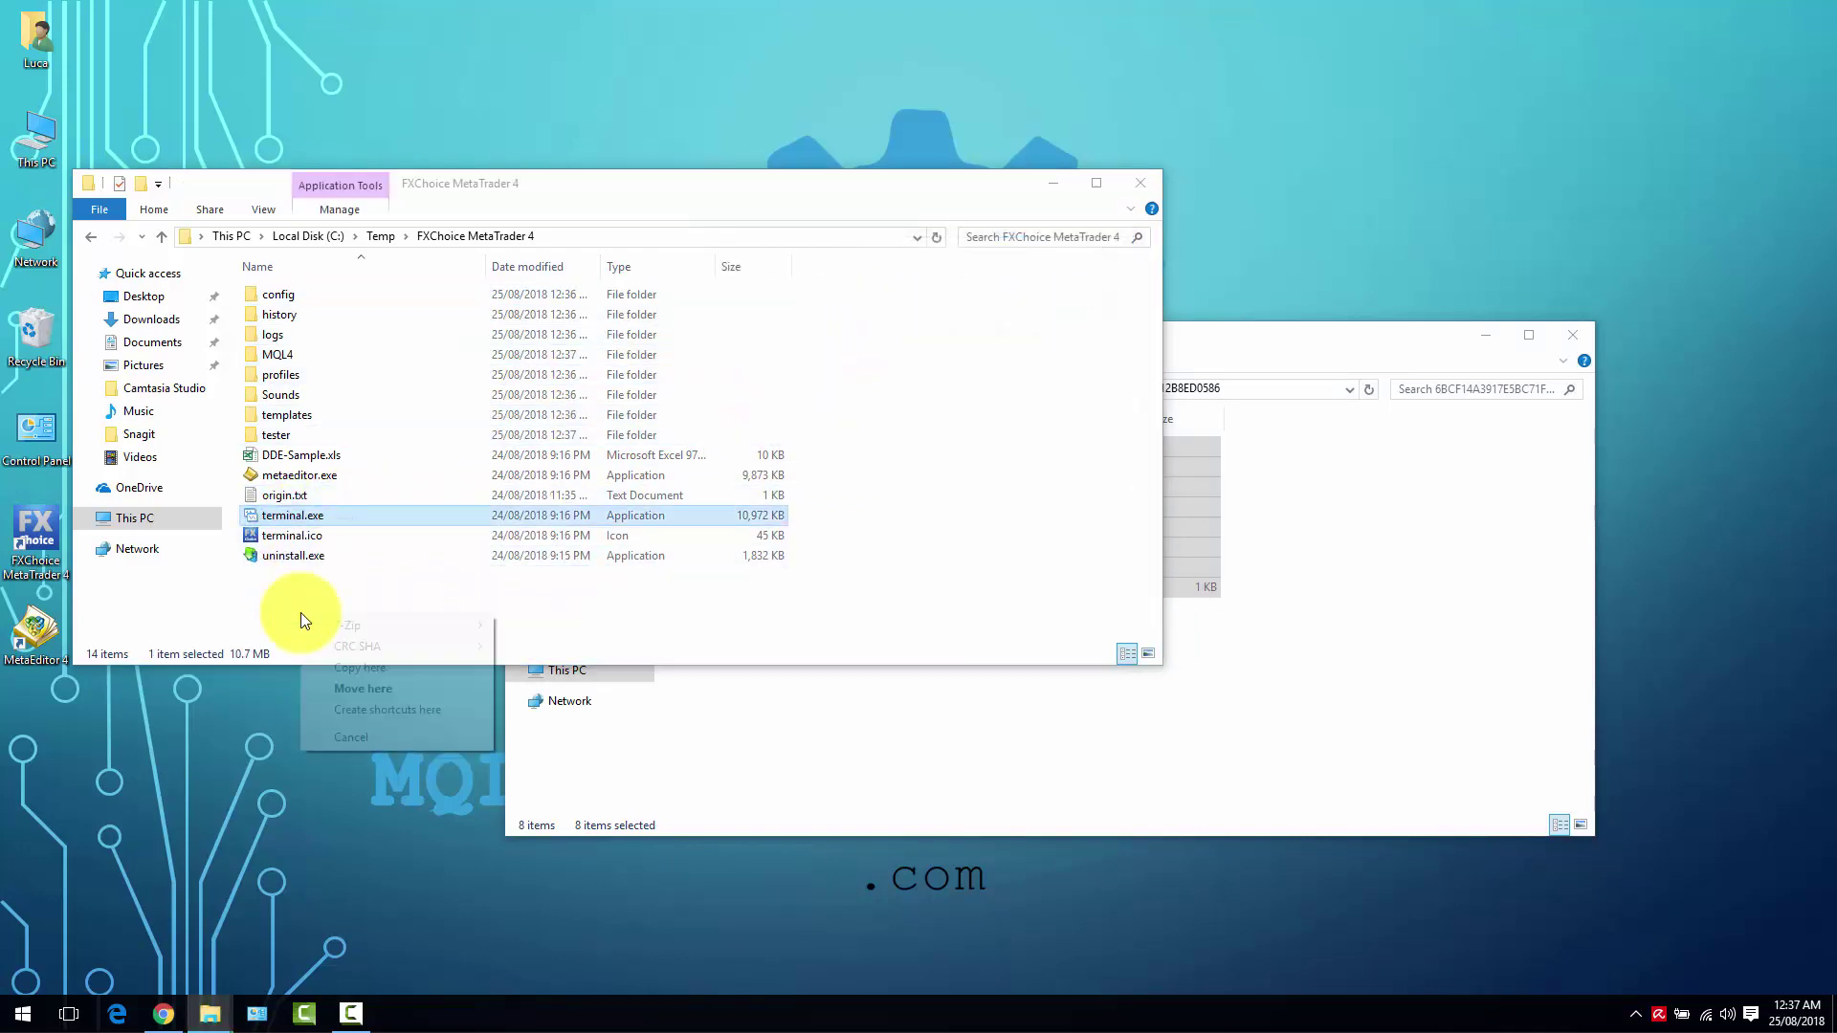
click(335, 709)
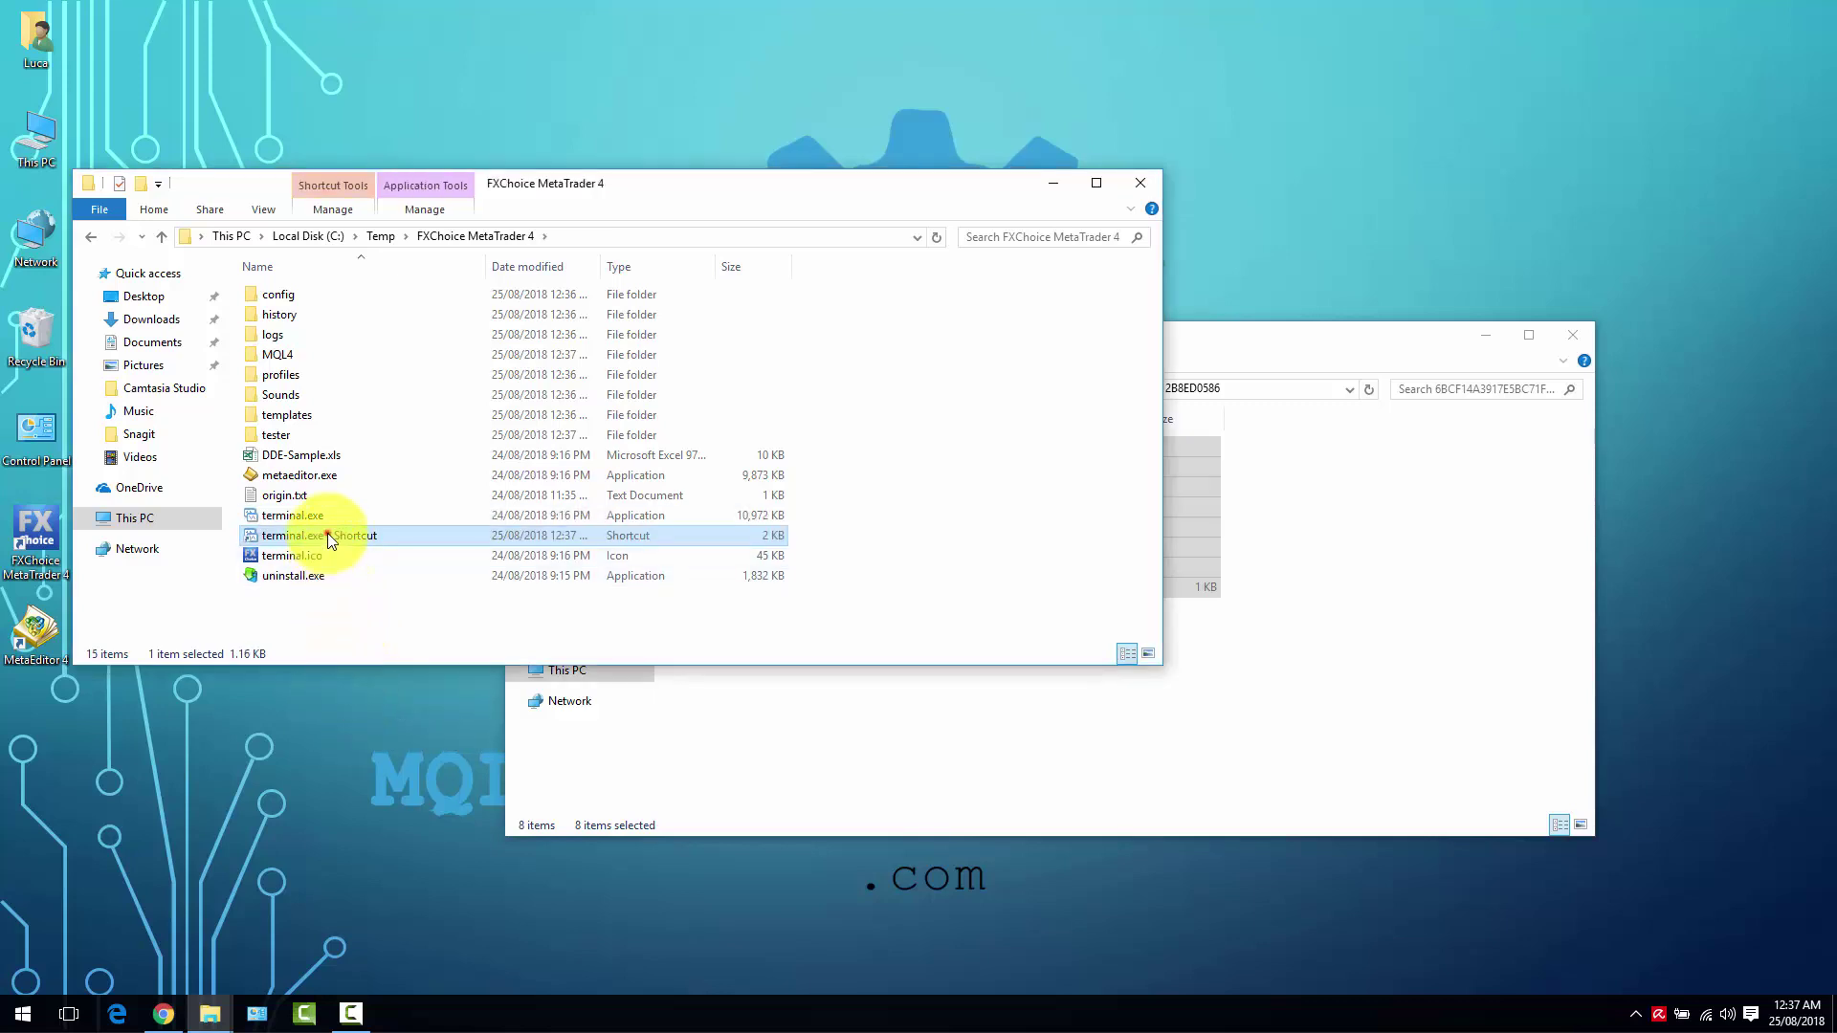
click(329, 536)
text(Terminal Portable)
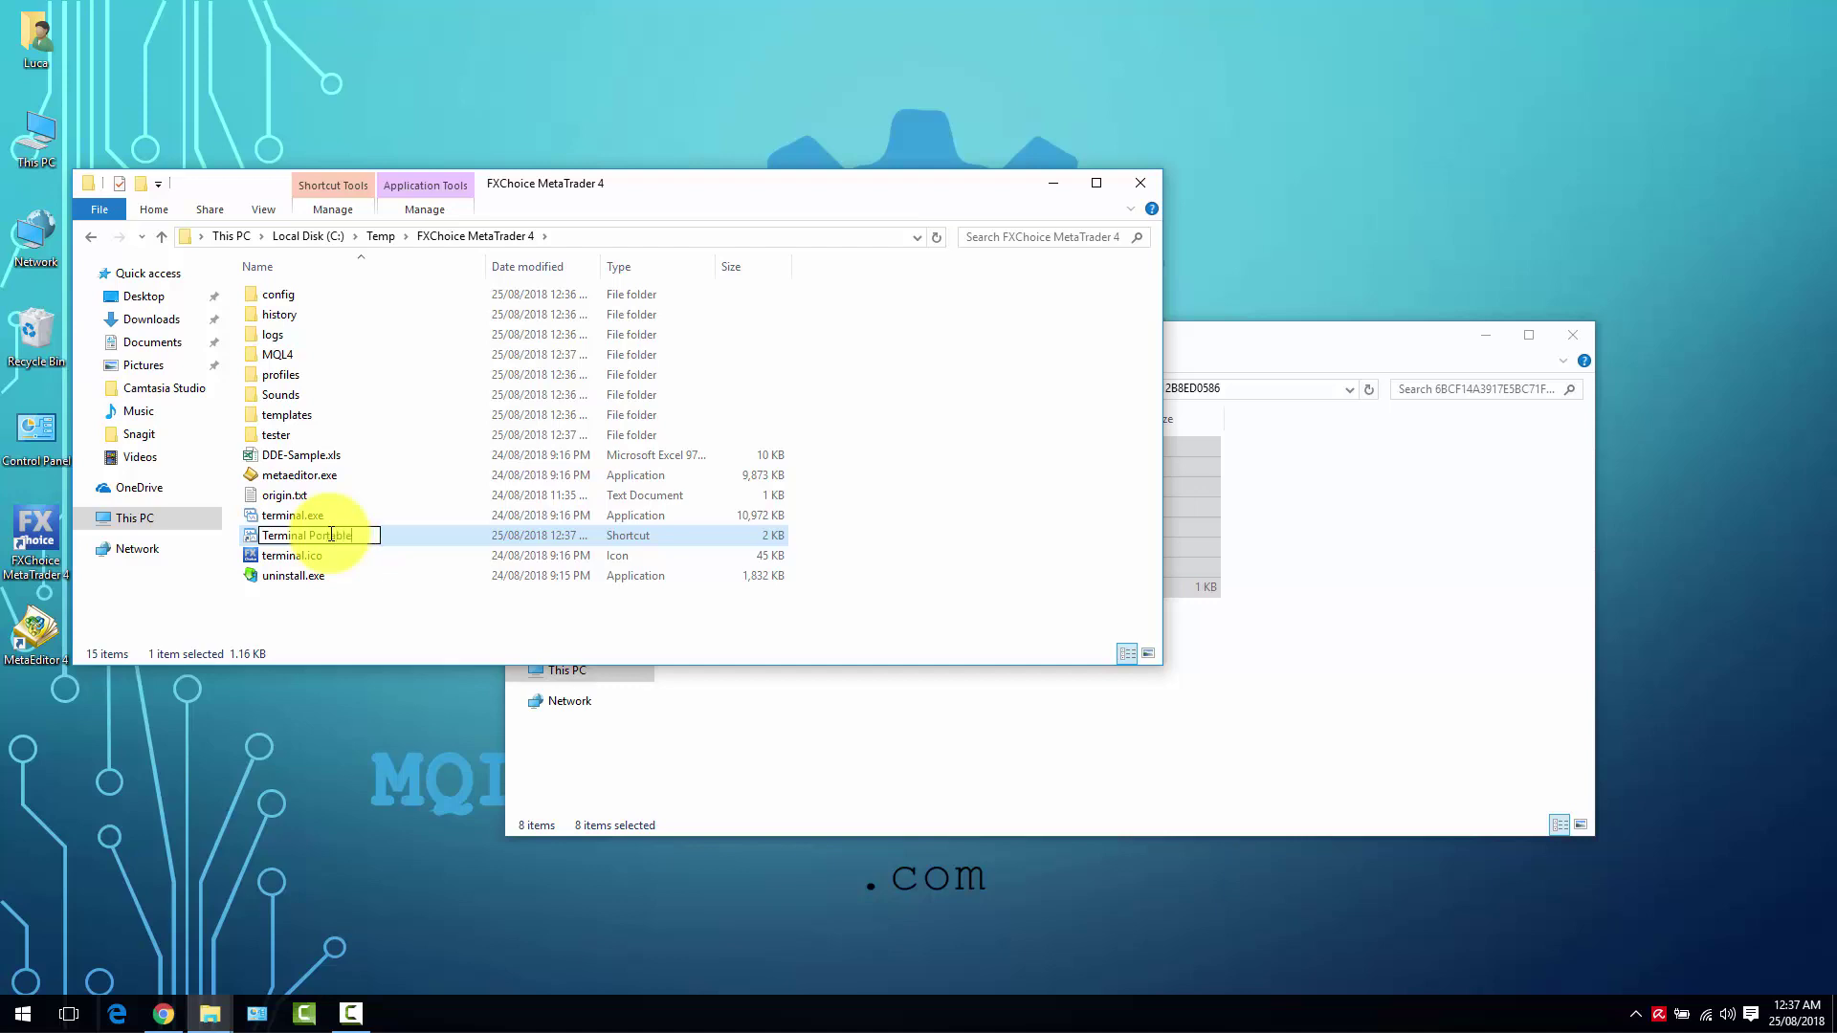
key(Return)
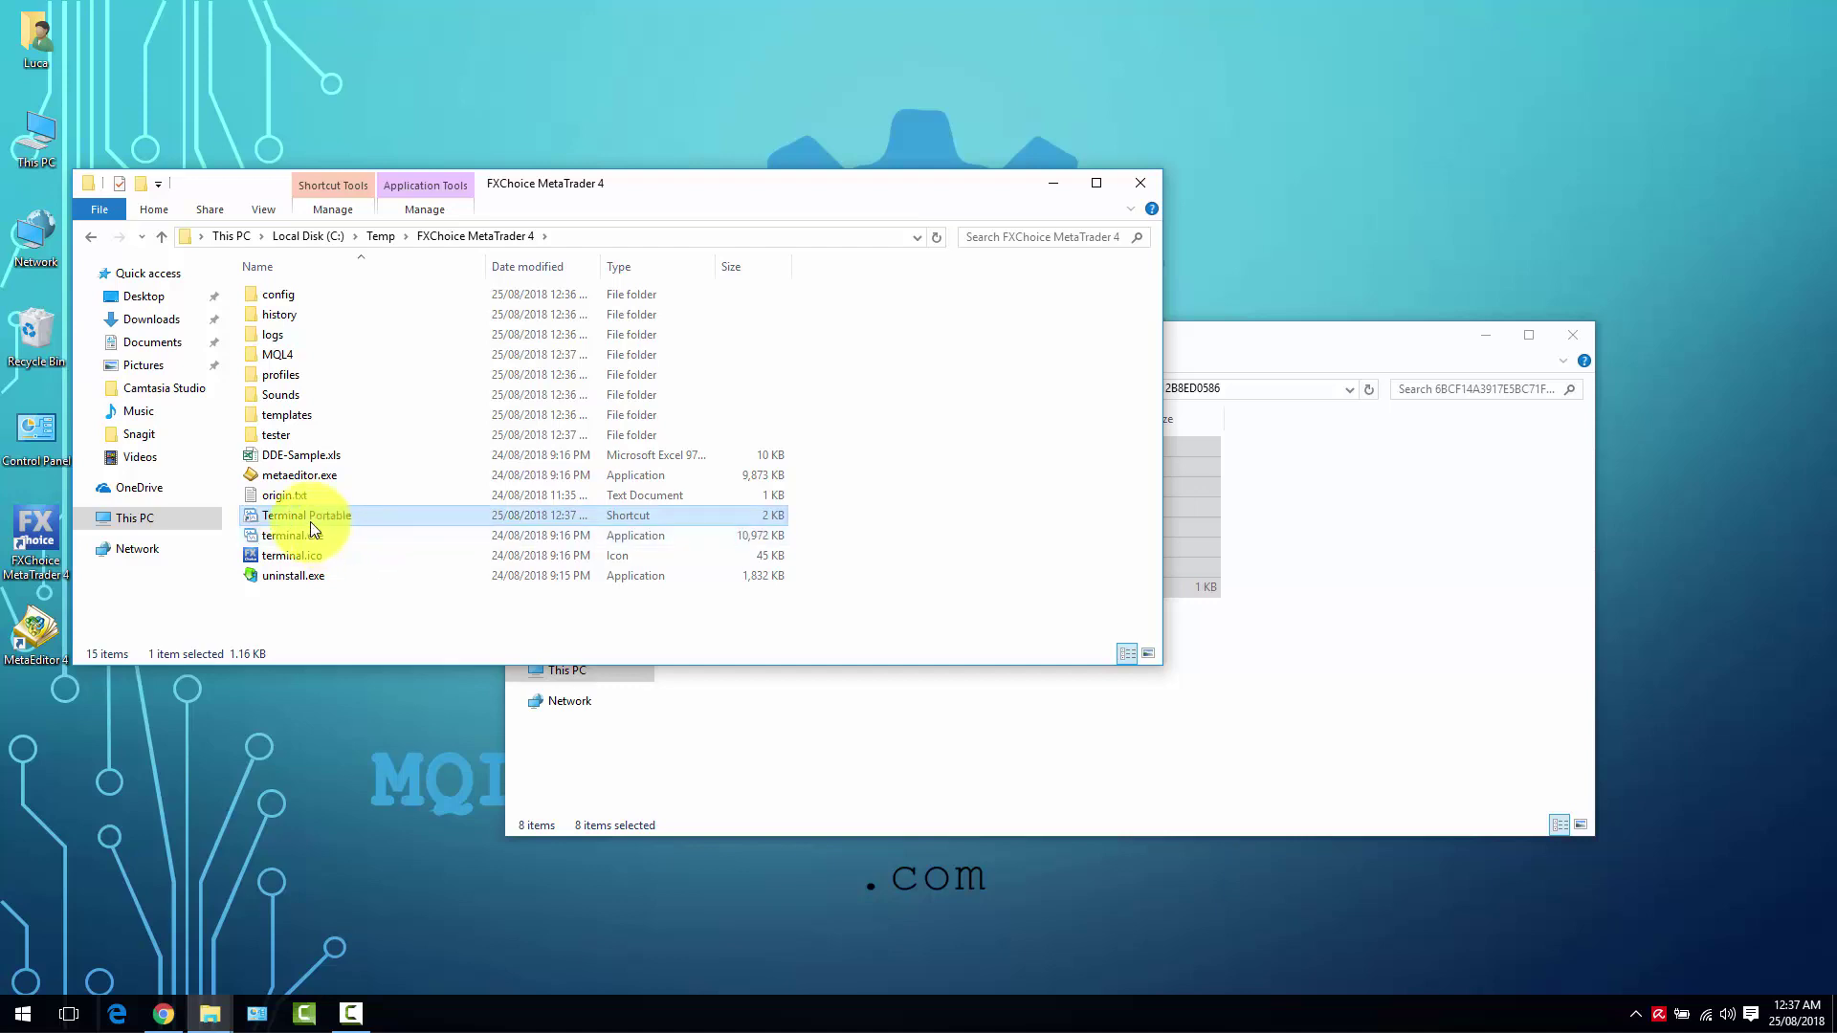
- Append /portable to the Terminal Portable shortcut's Target in its Properties and confirm with OK
right_click(310, 520)
click(410, 509)
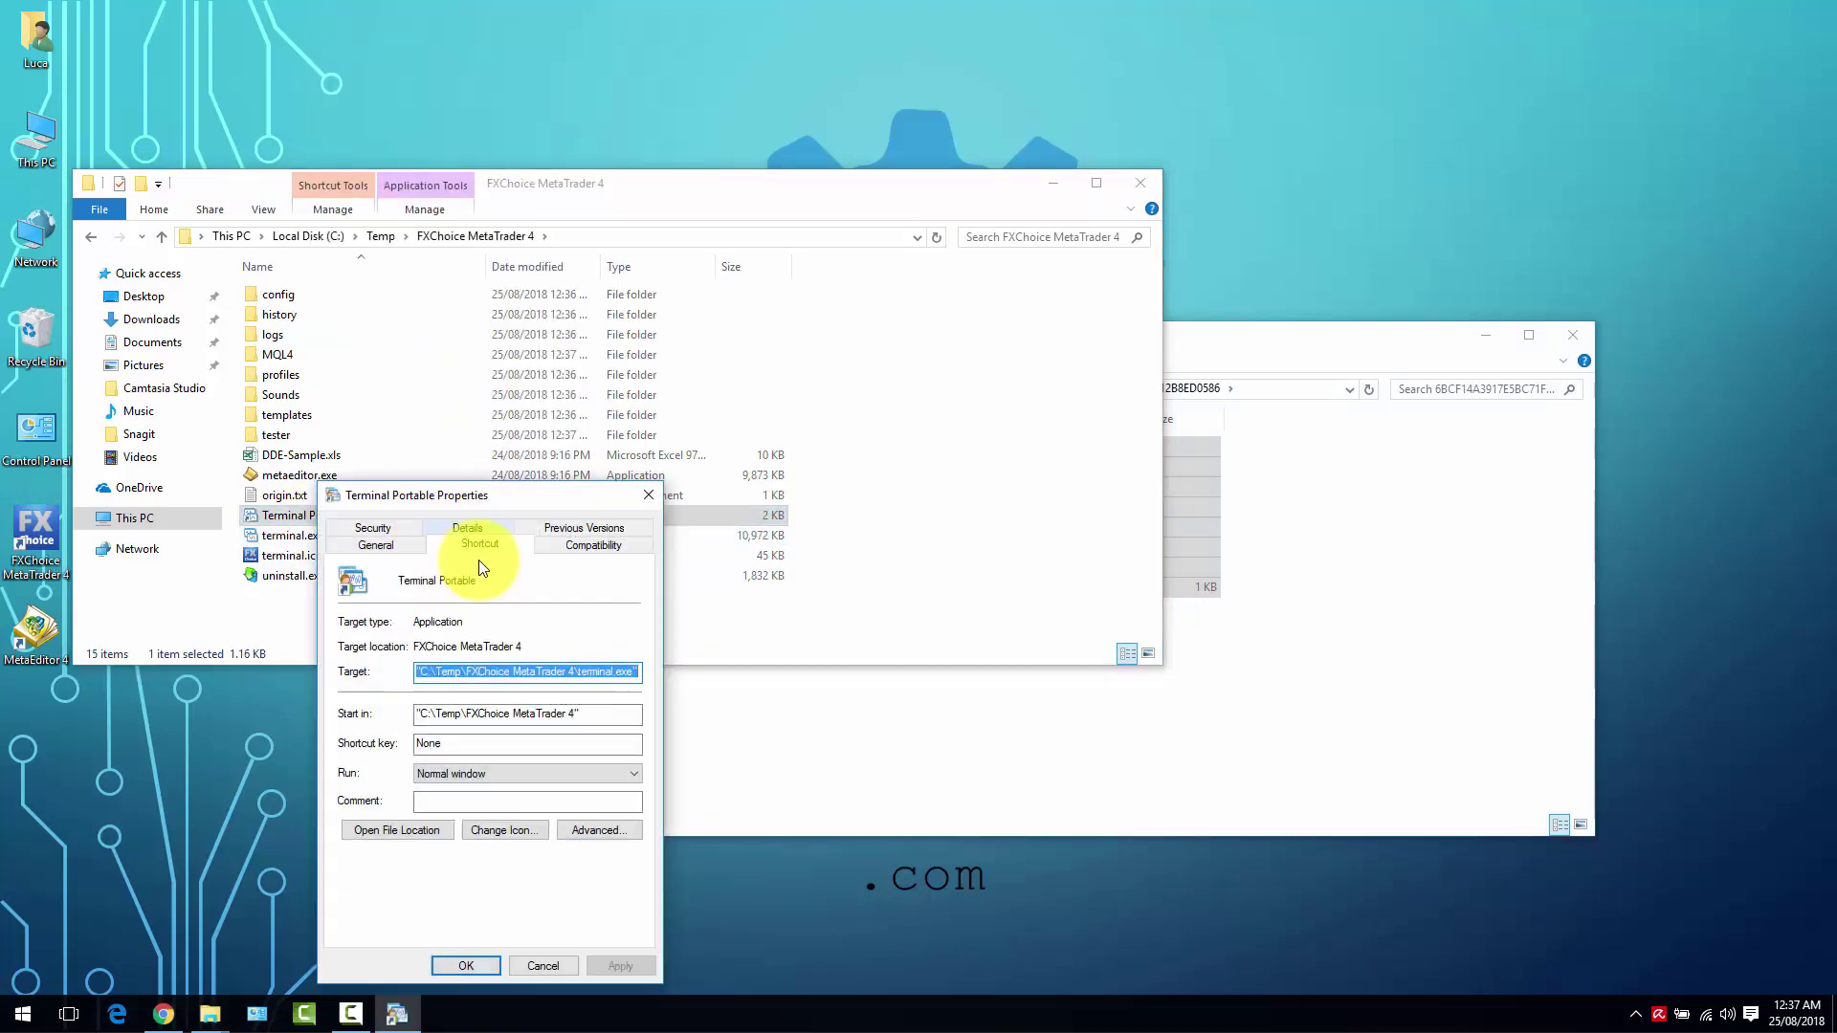
click(591, 670)
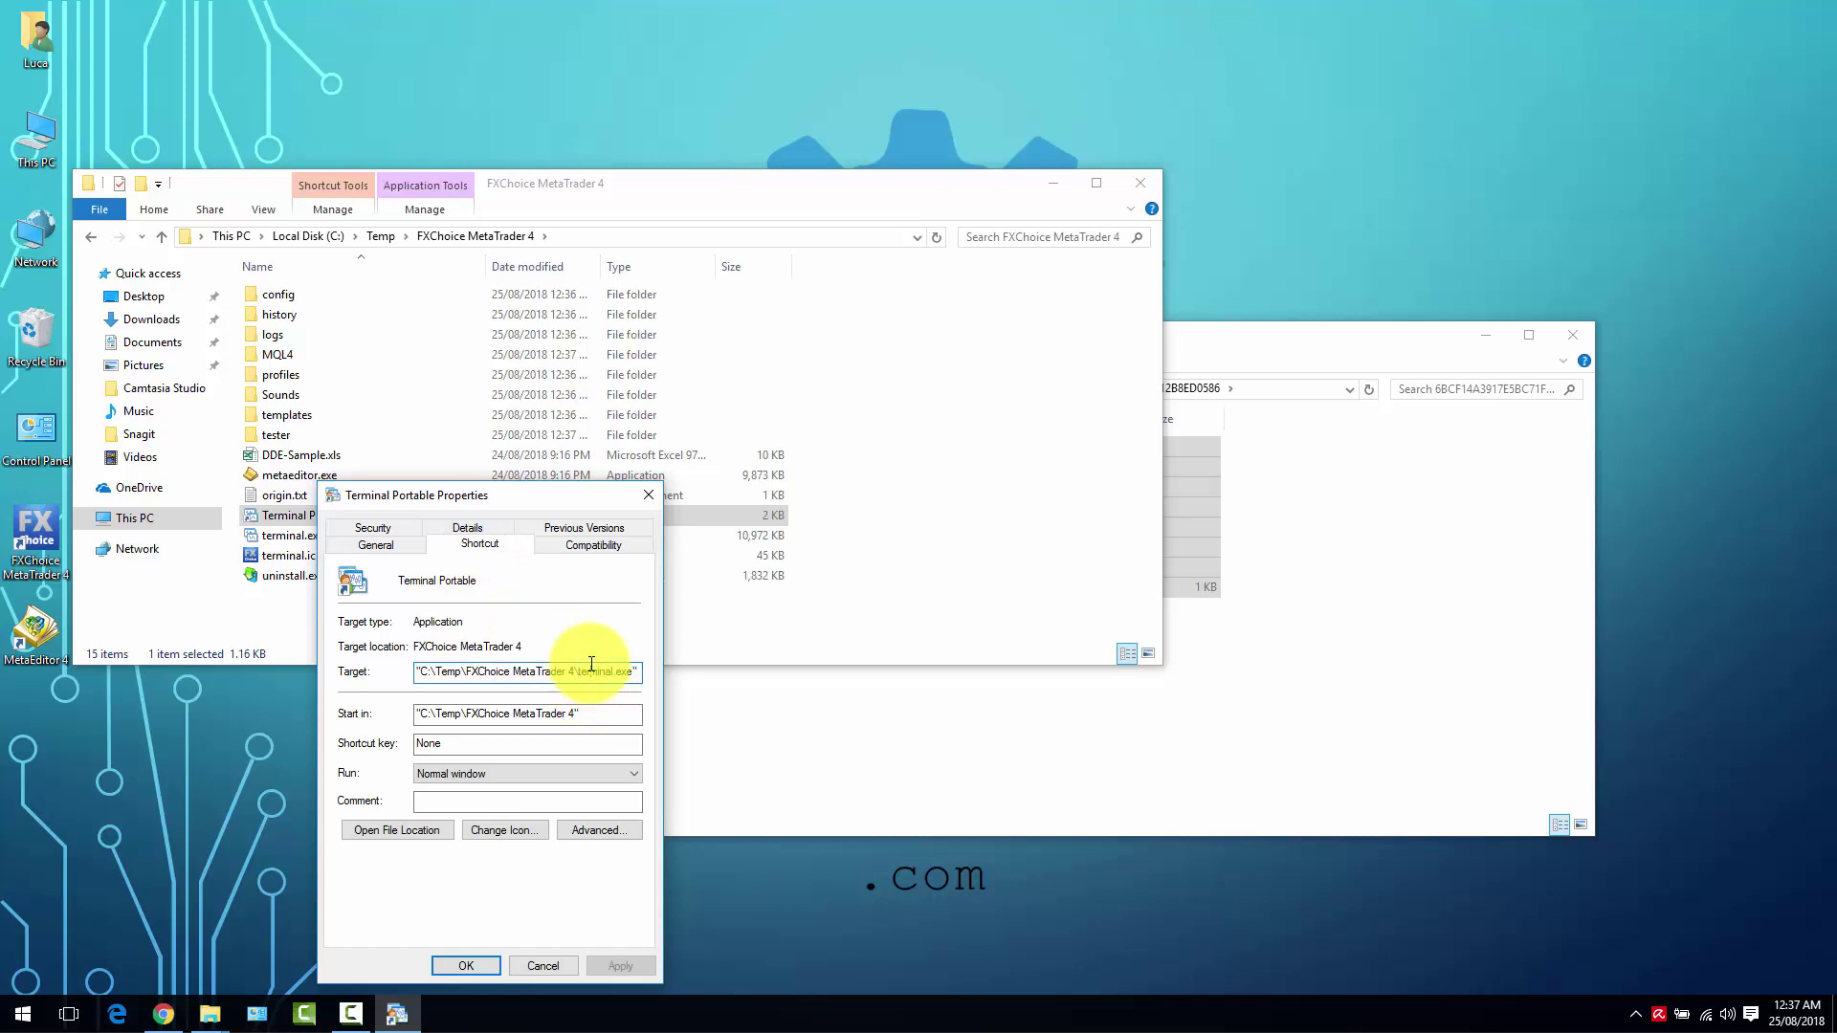
text(/portable)
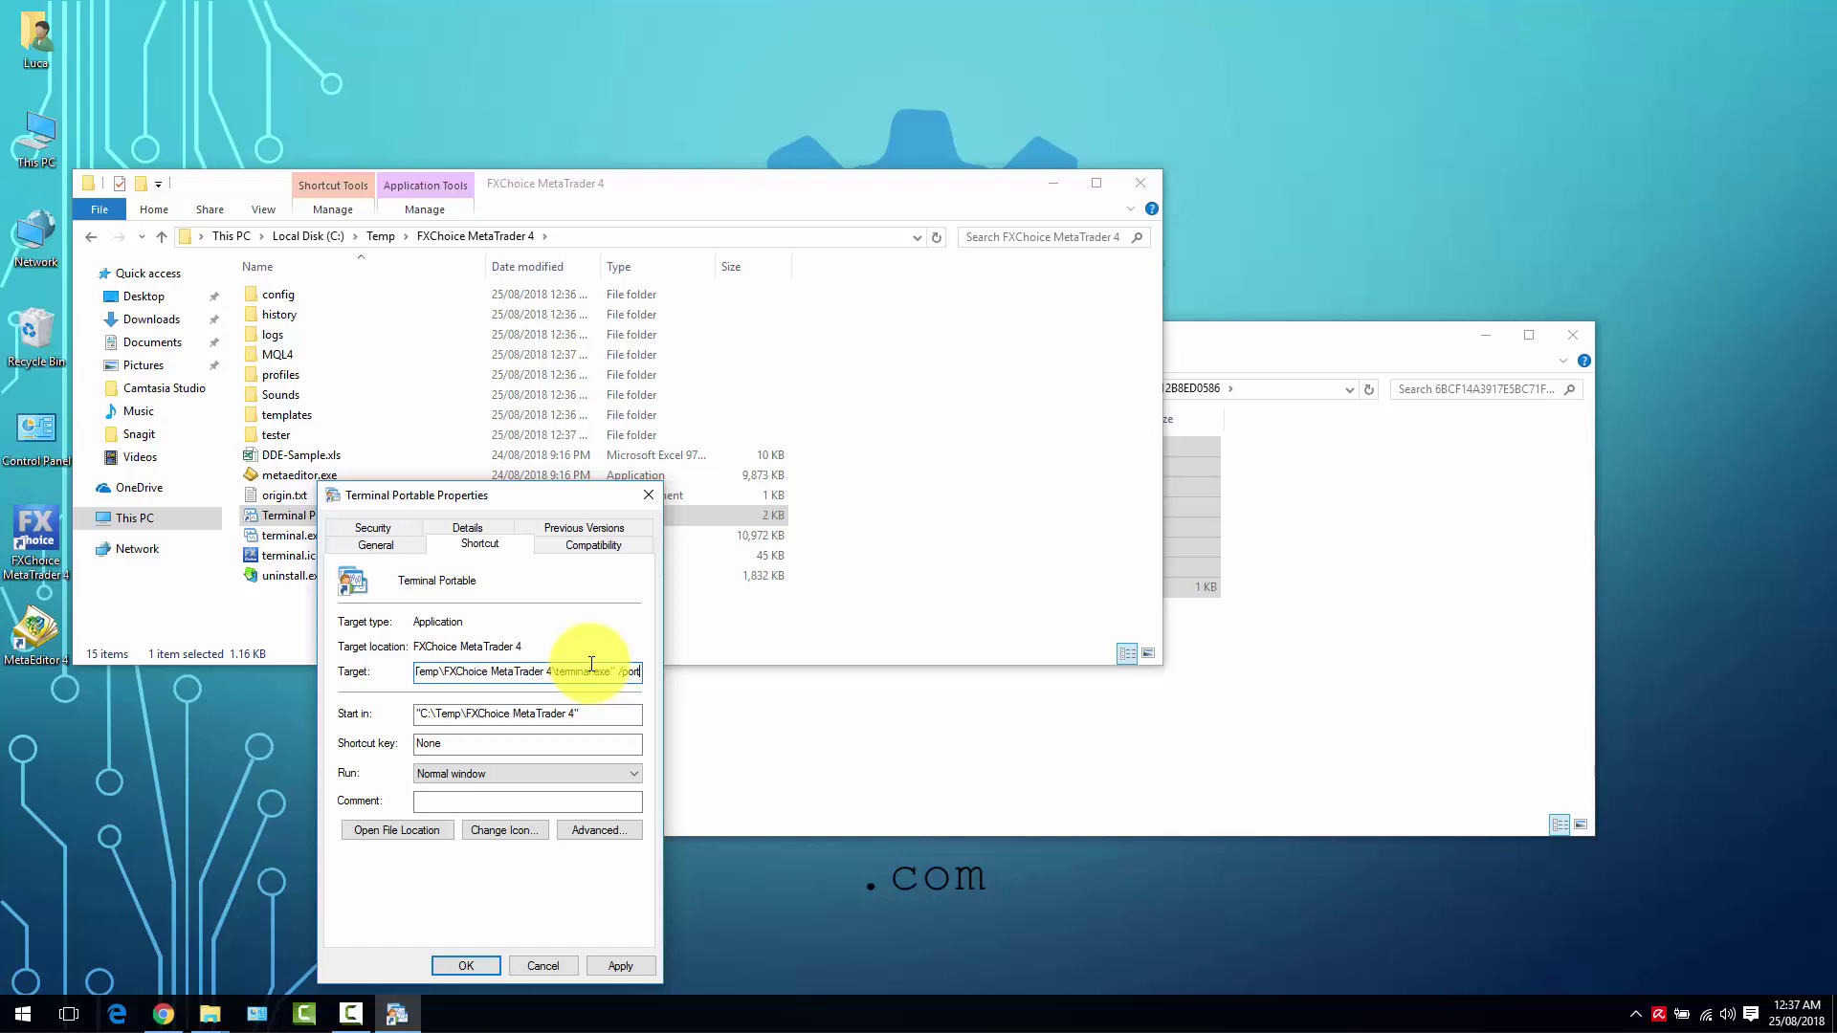
click(488, 966)
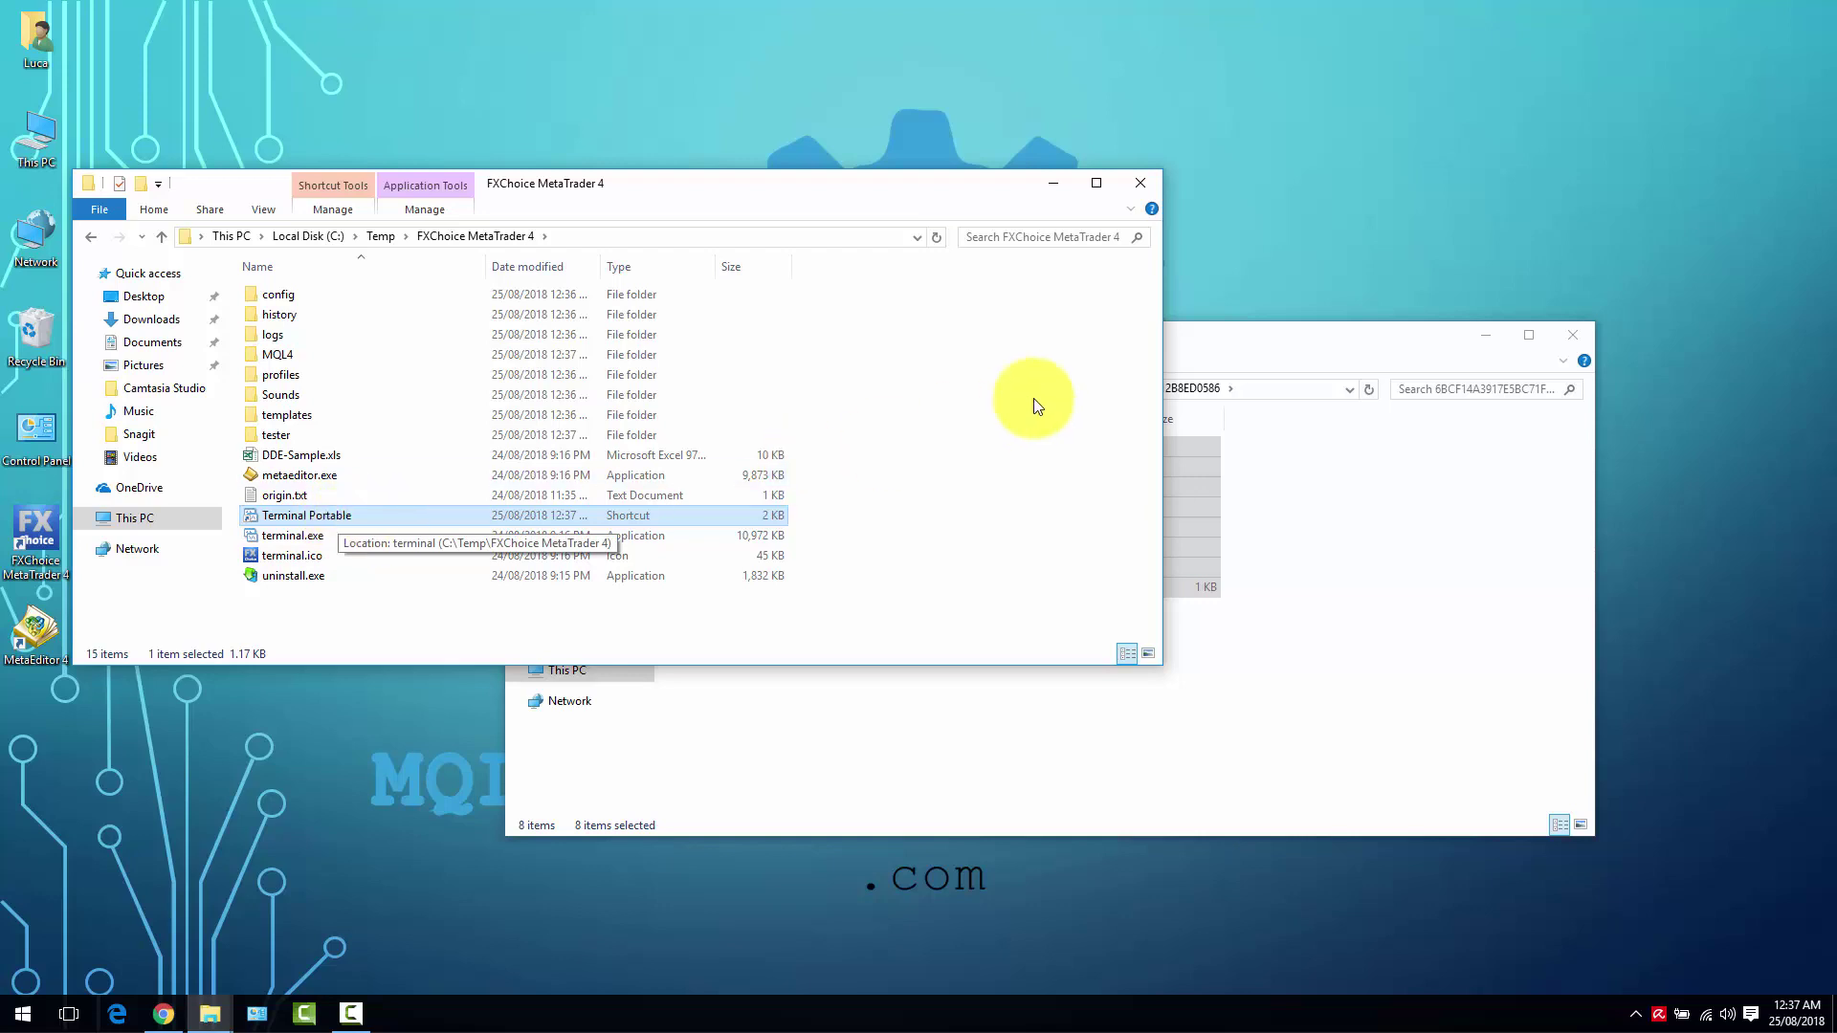
- Launch MetaTrader 4 from the Terminal Portable shortcut, opening the FXChoice-Pro Demo account with four charts
double_click(291, 520)
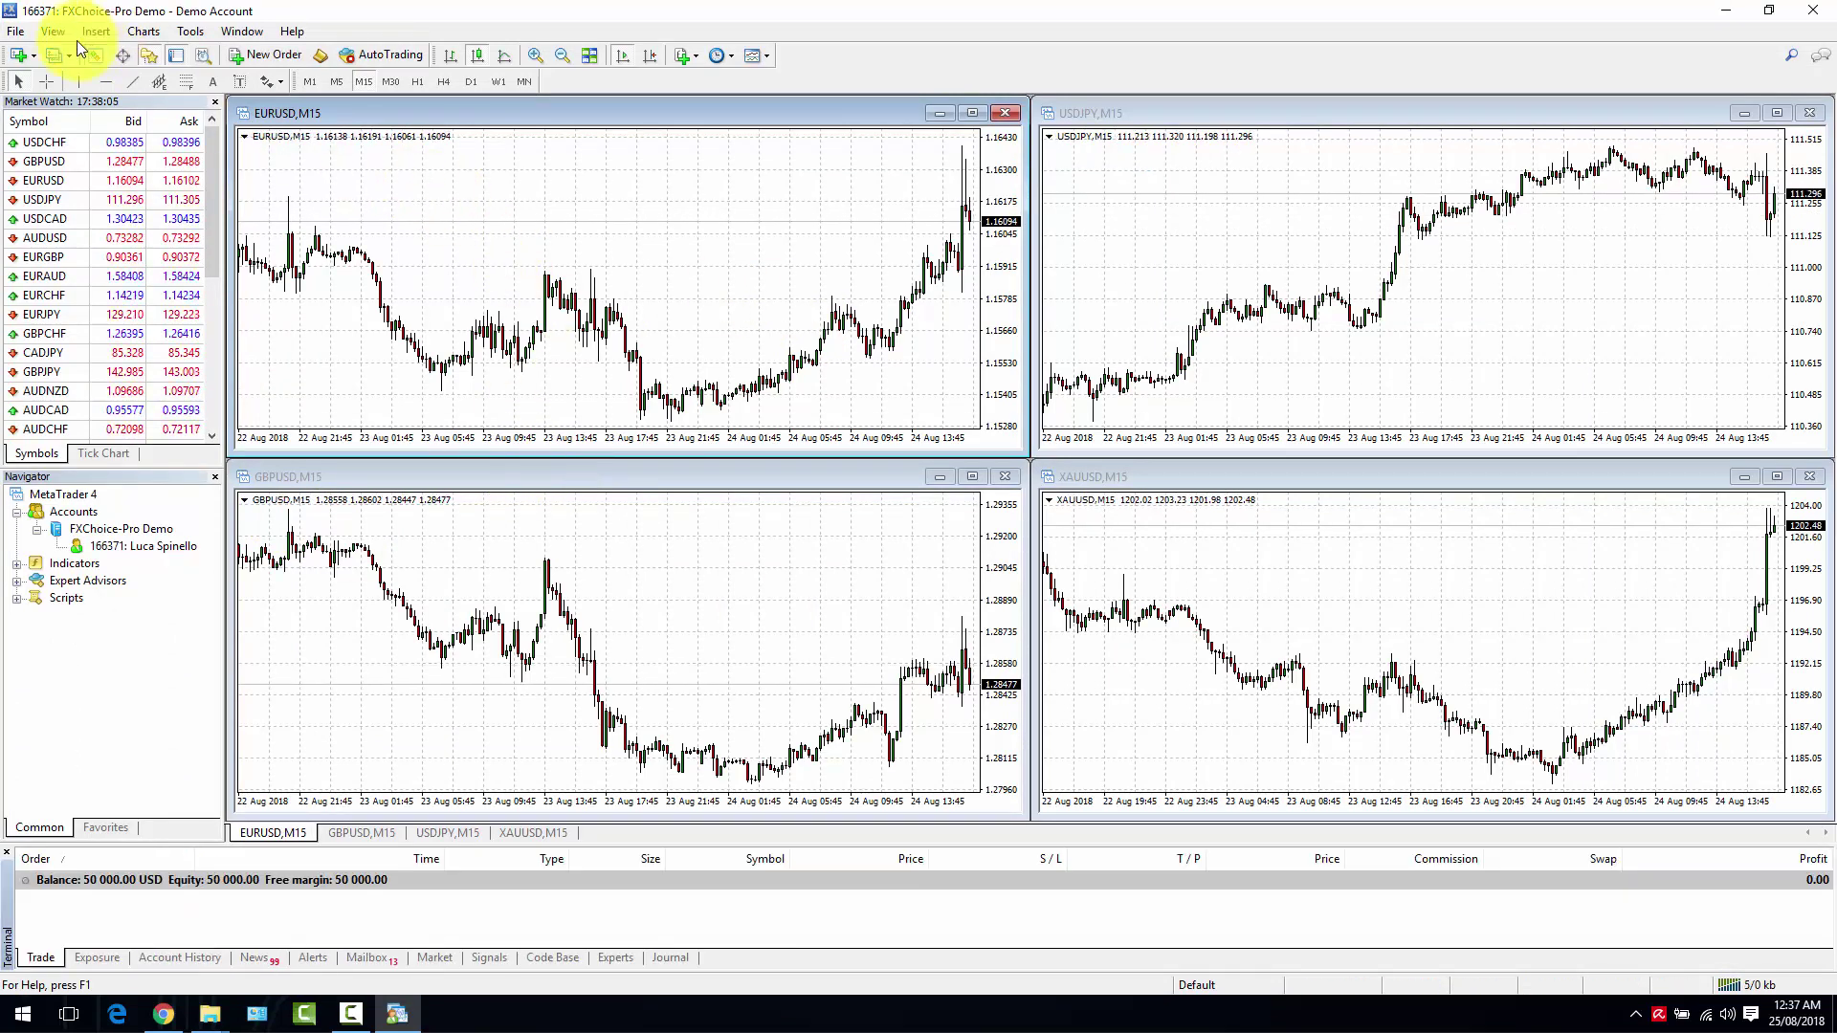
click(16, 31)
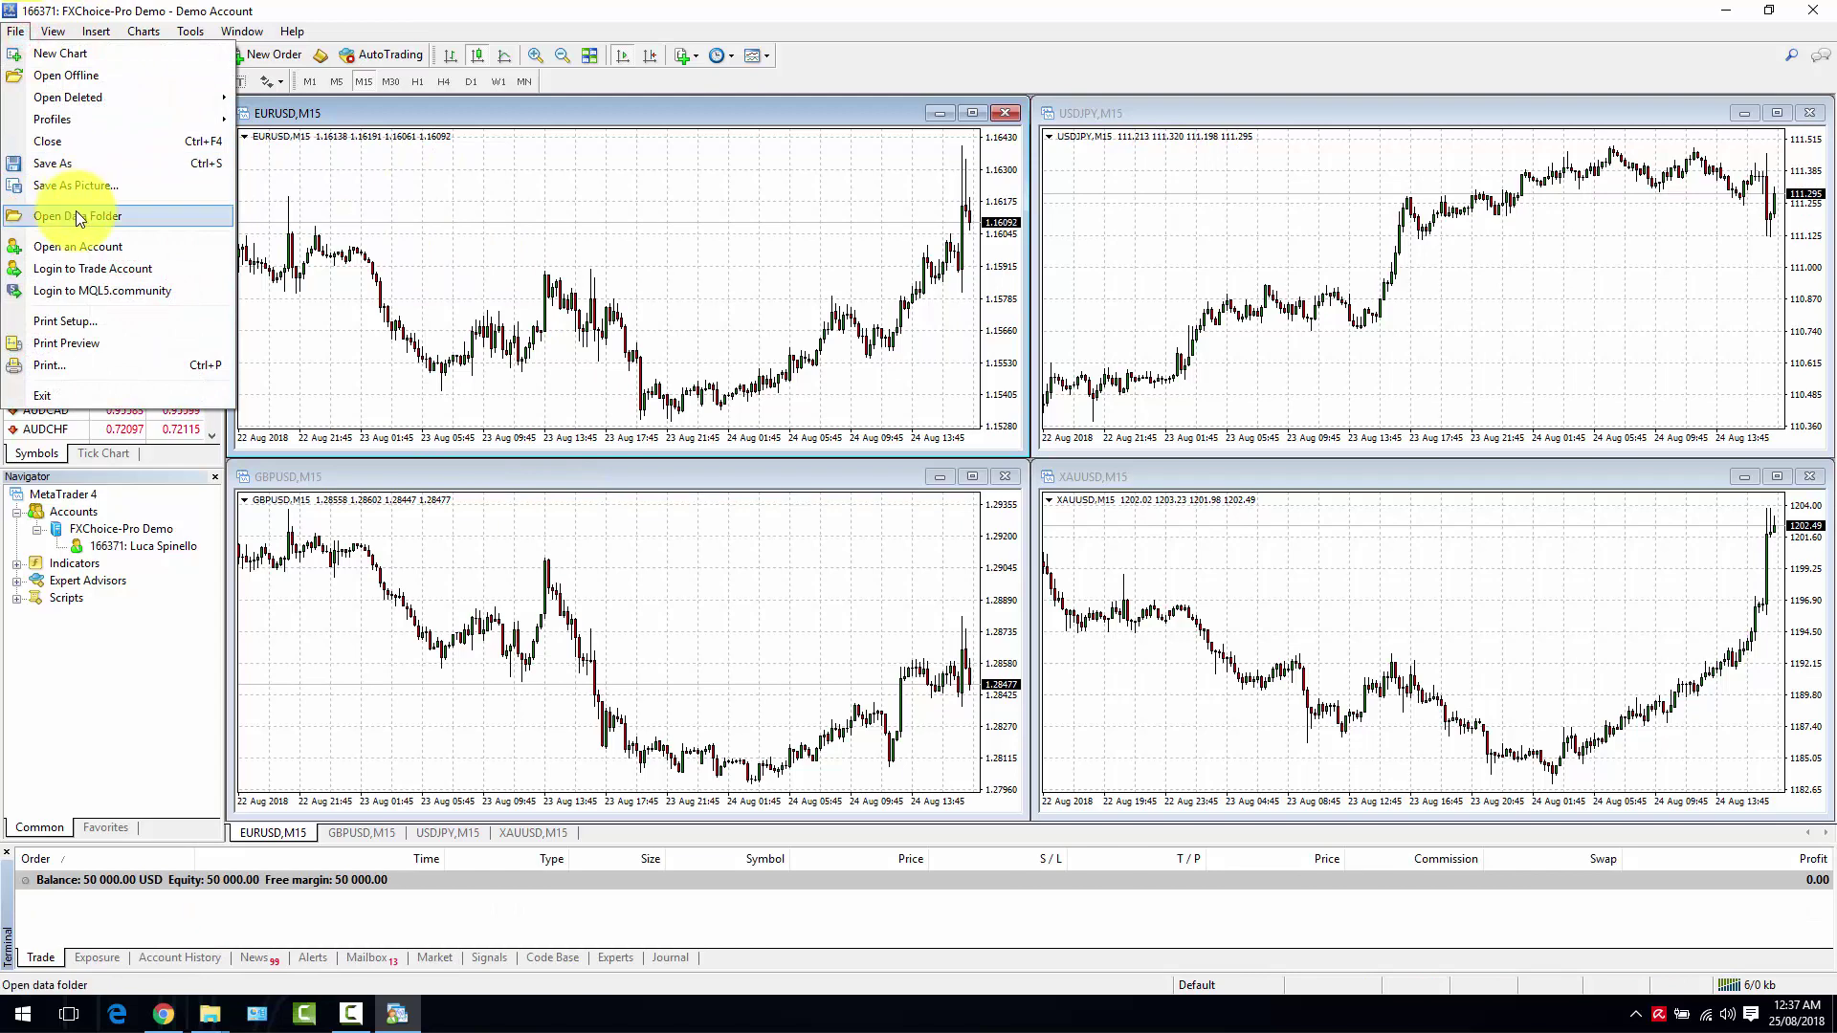
click(81, 219)
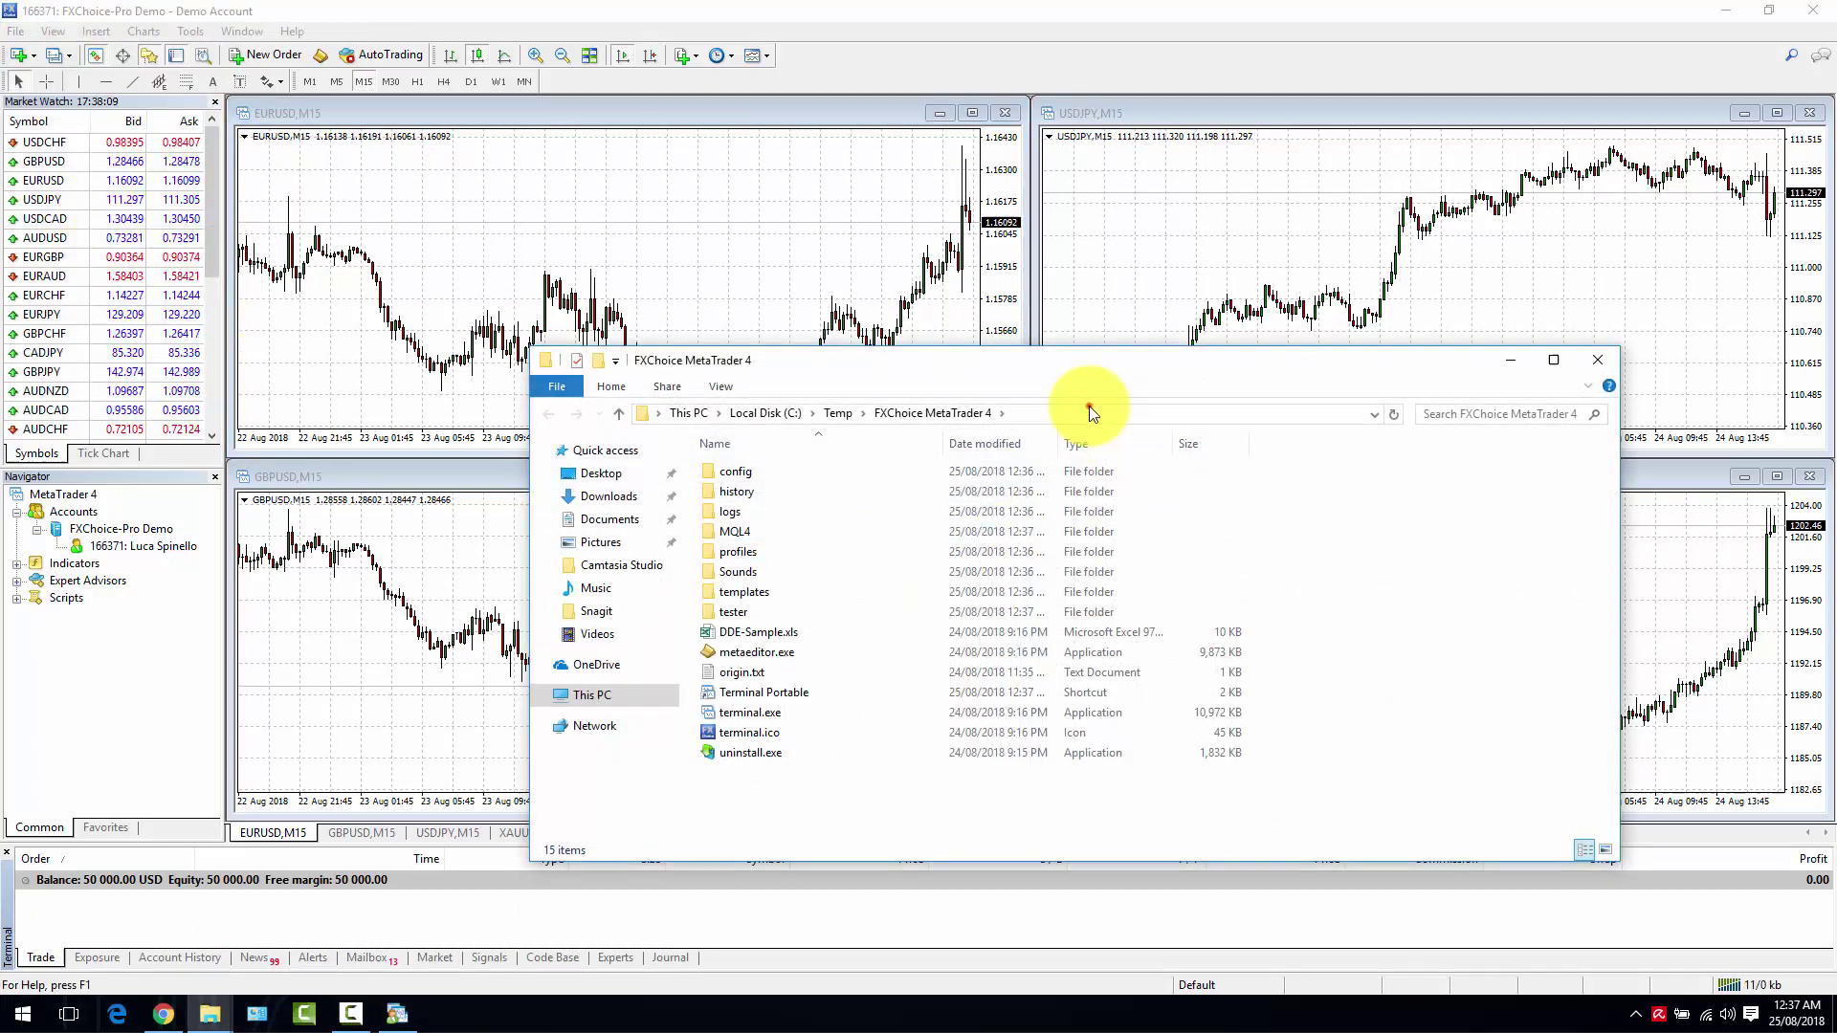
click(1089, 411)
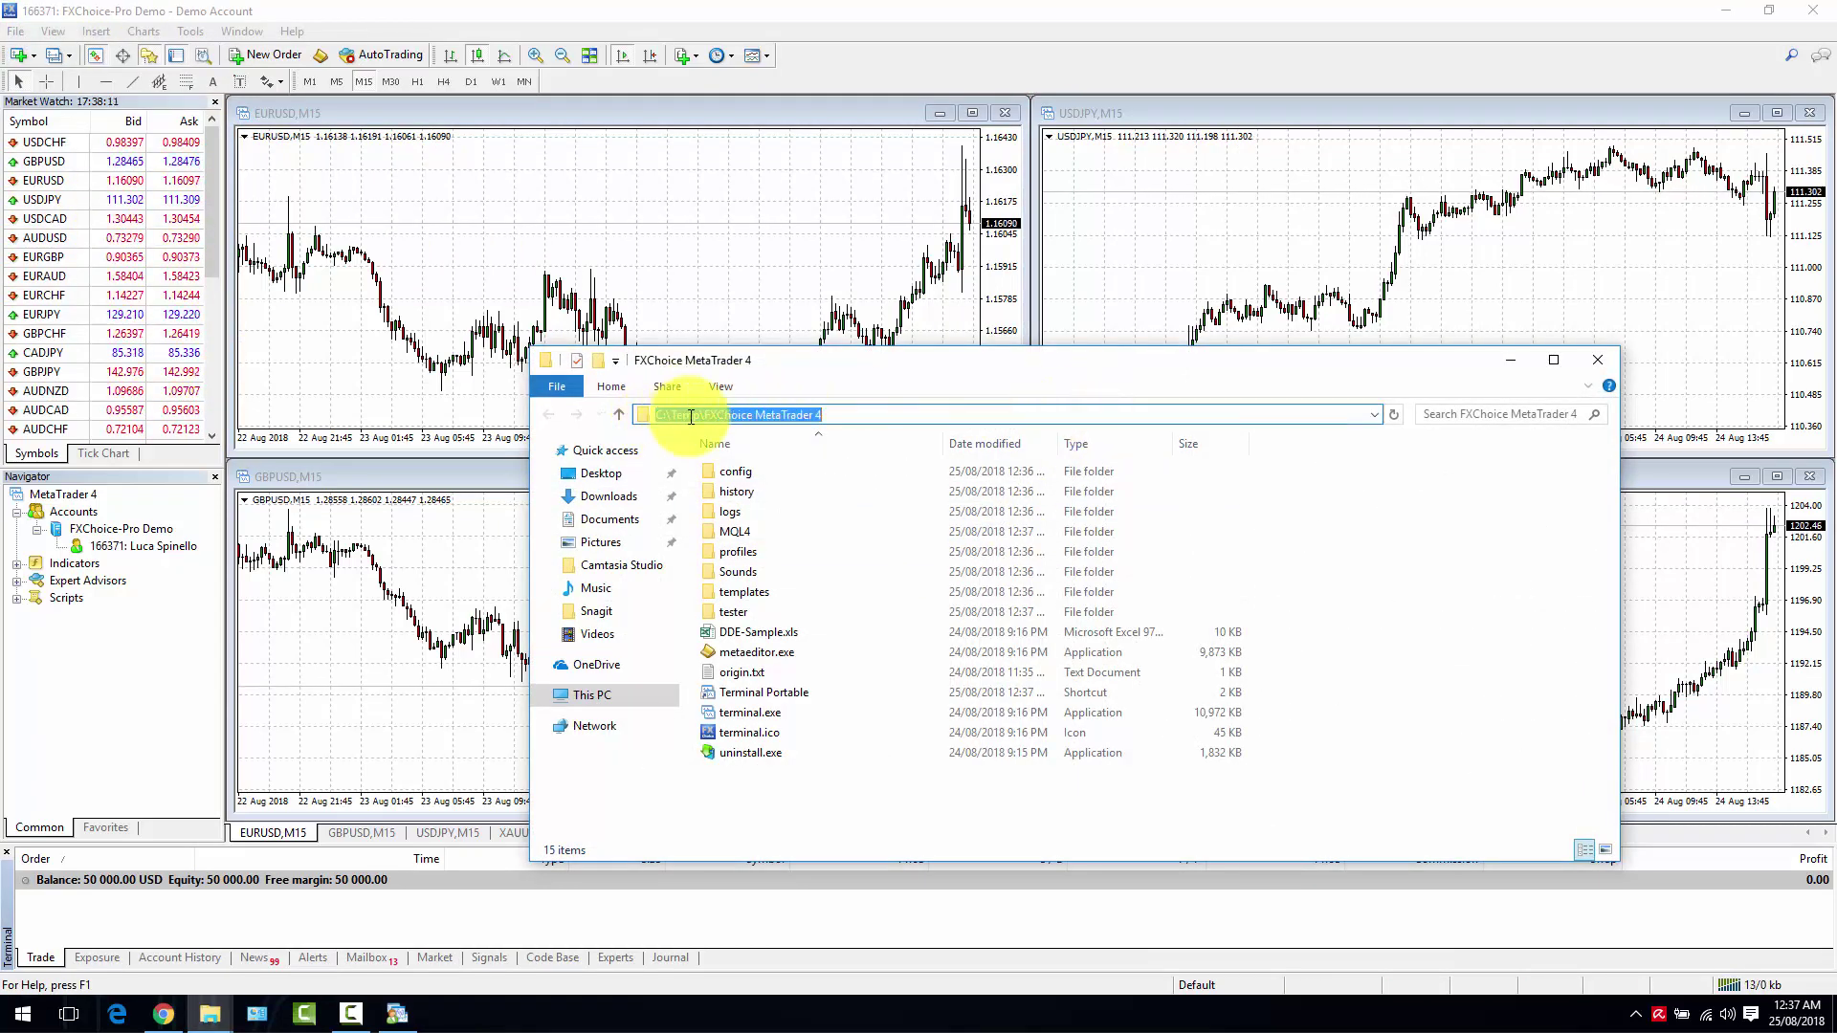
click(1600, 370)
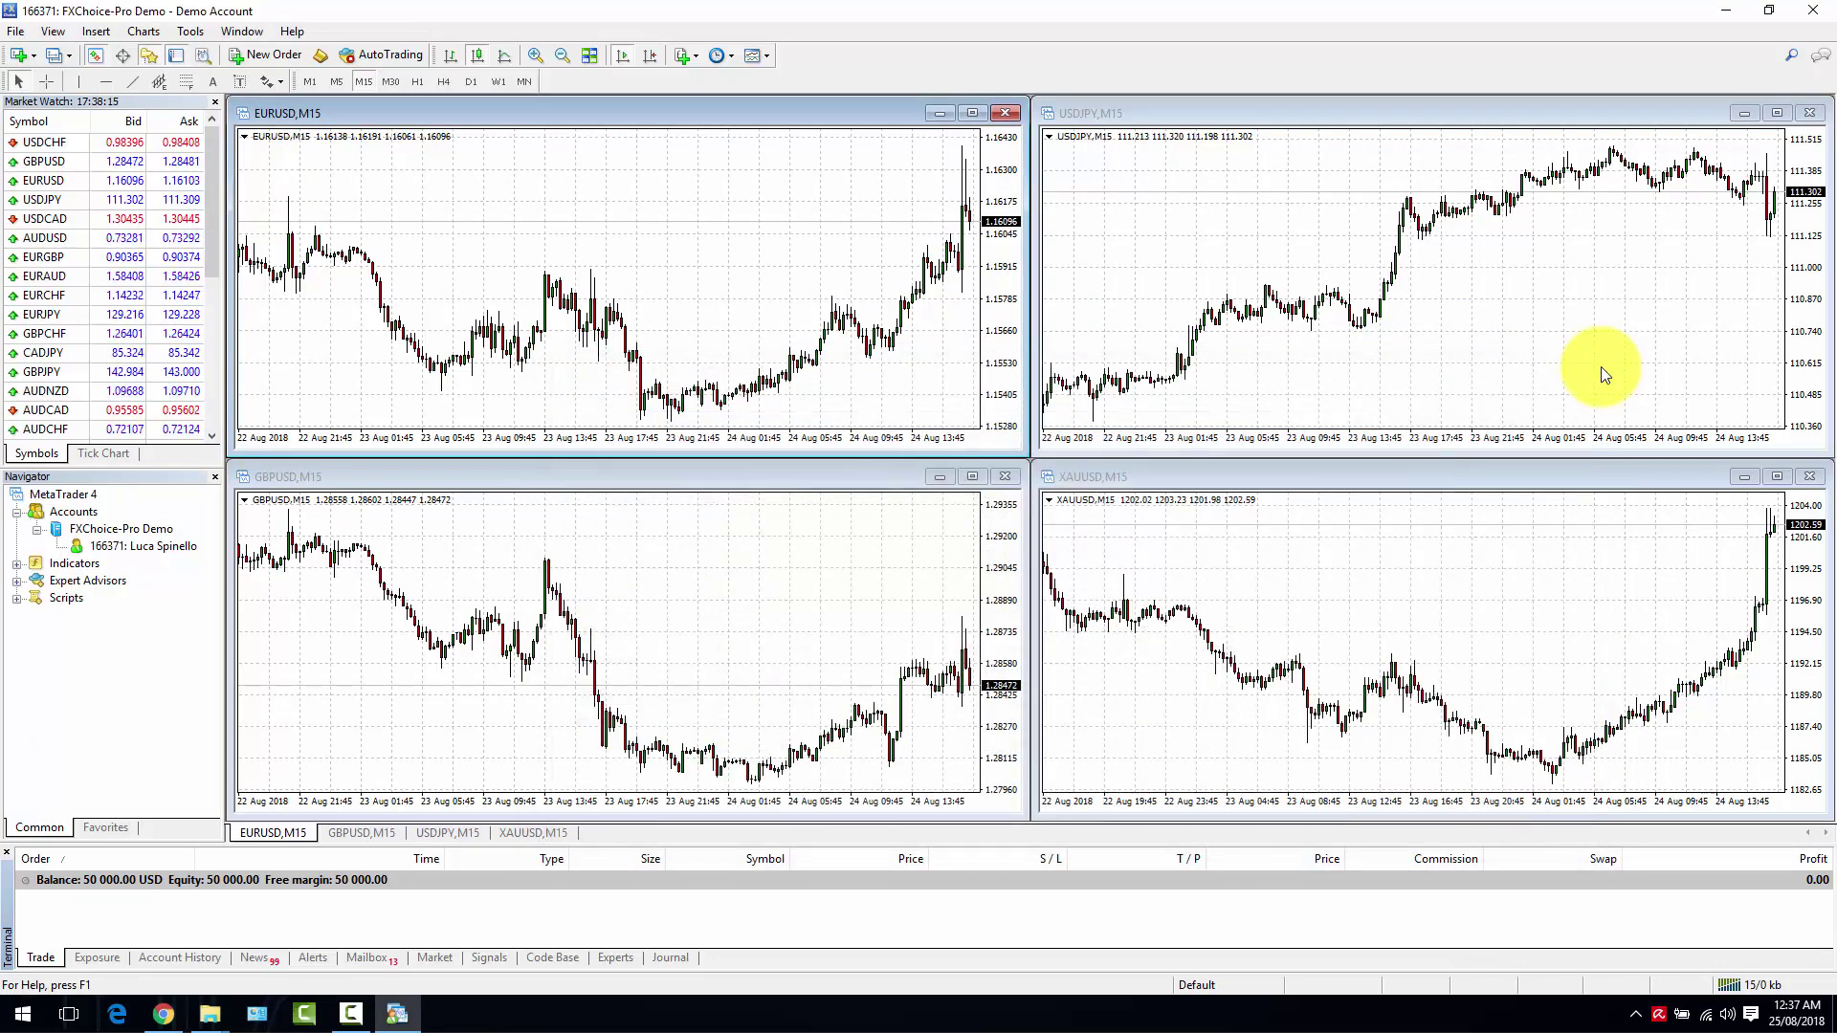